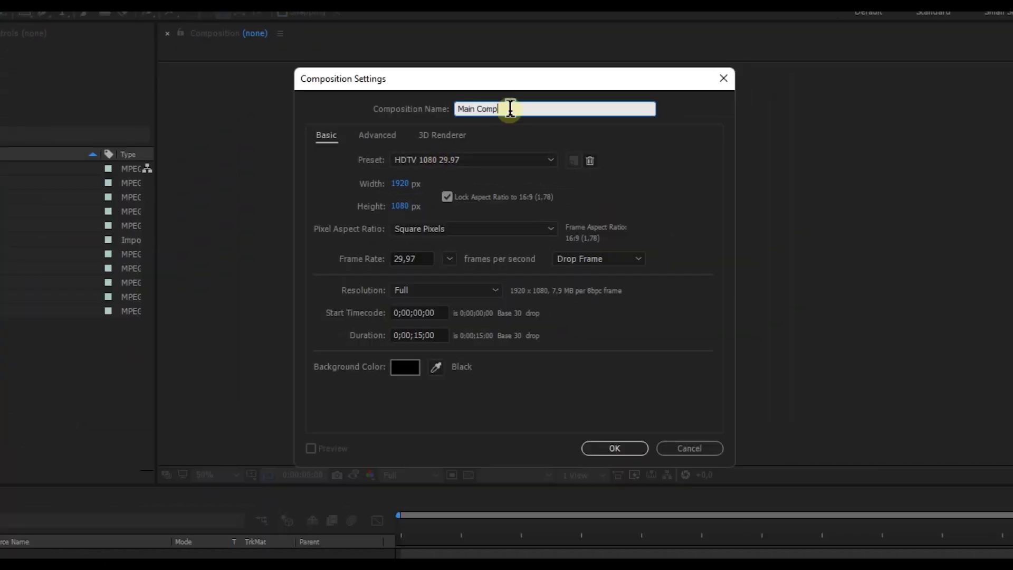
# - Create the 15-second Main Comp composition at HDTV 1080 29.97 and turn on its transparency grid
pyautogui.click(417, 336)
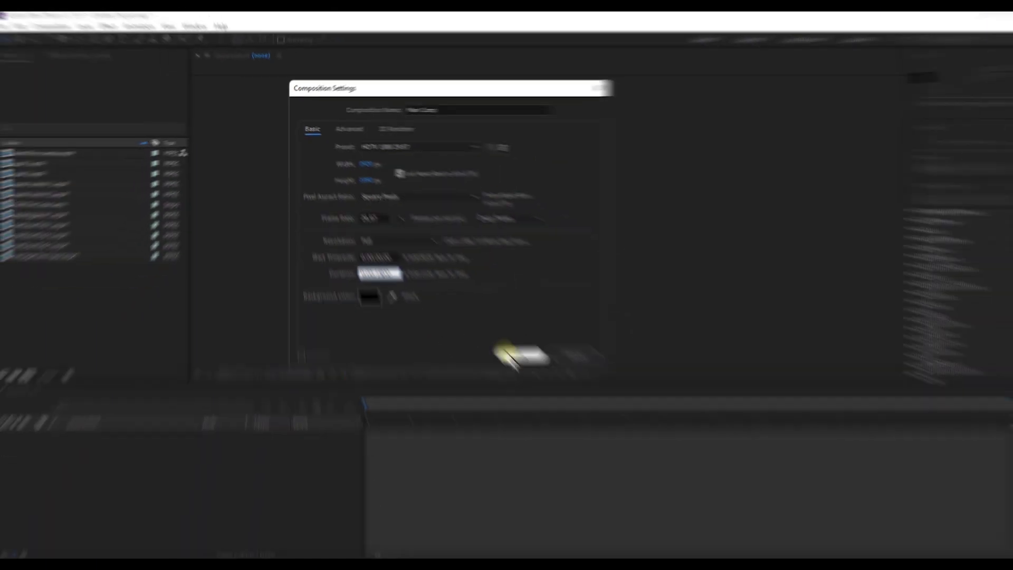
pyautogui.click(585, 446)
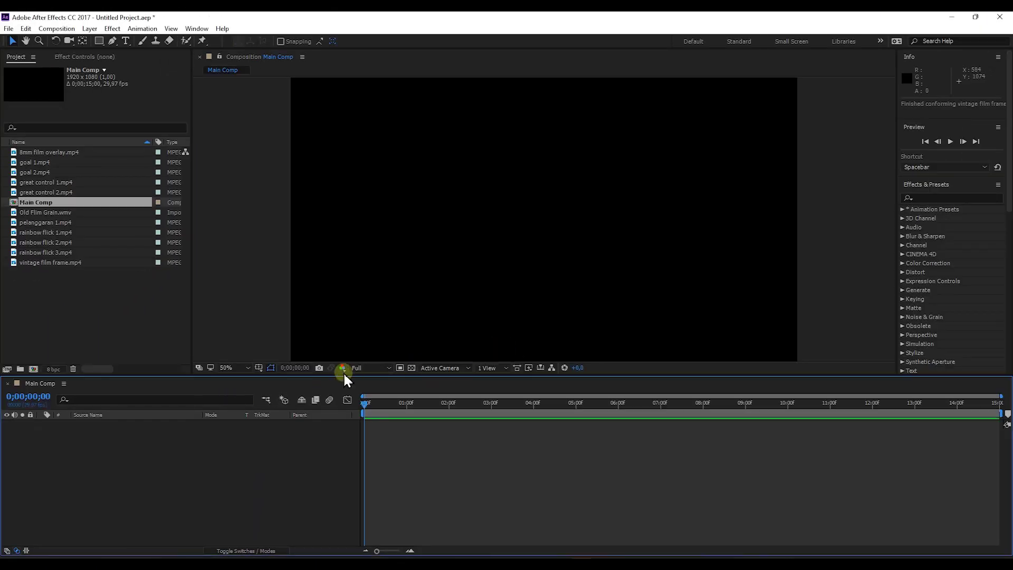
pyautogui.click(411, 369)
# - Place the goal, great control, rainbow flick and pelanggaran clips in Main Comp as eight staggered layers
pyautogui.click(39, 222)
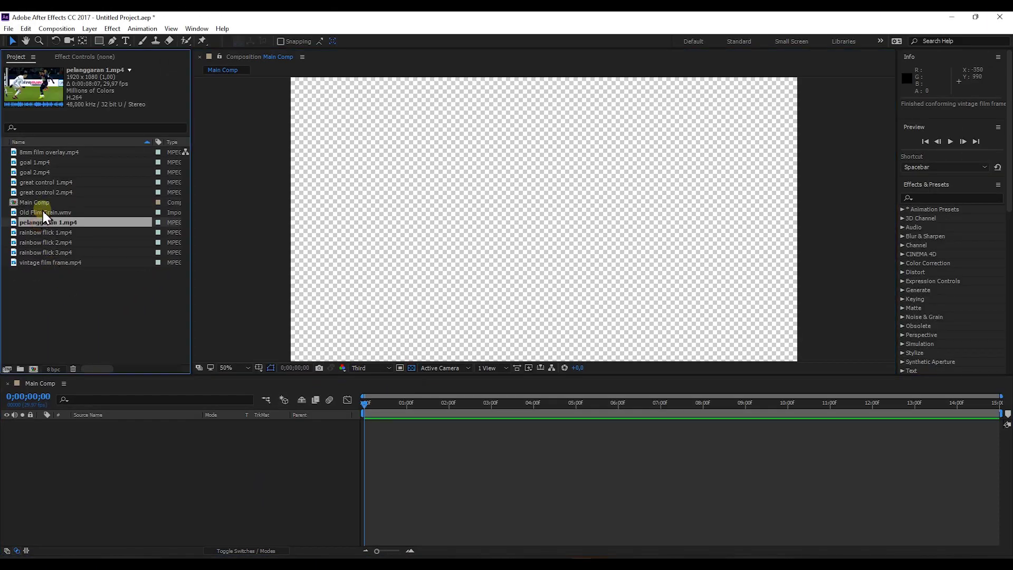
pyautogui.click(42, 212)
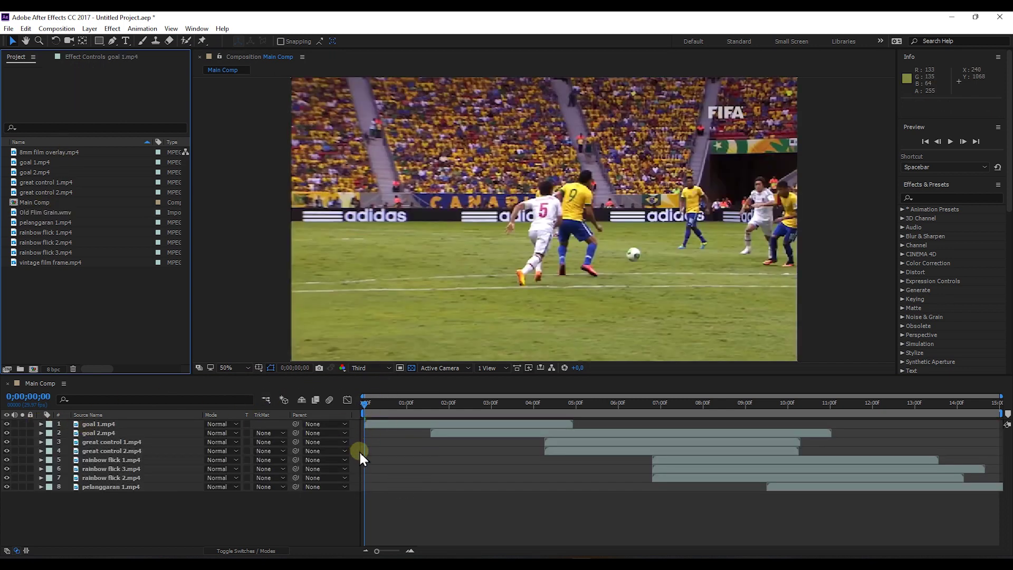
# - Time-stretch the goal 1.mp4 layer with a stretch factor of 40 and preview the sped-up clip
pyautogui.click(387, 424)
pyautogui.moveTo(376, 404); pyautogui.dragTo(356, 413)
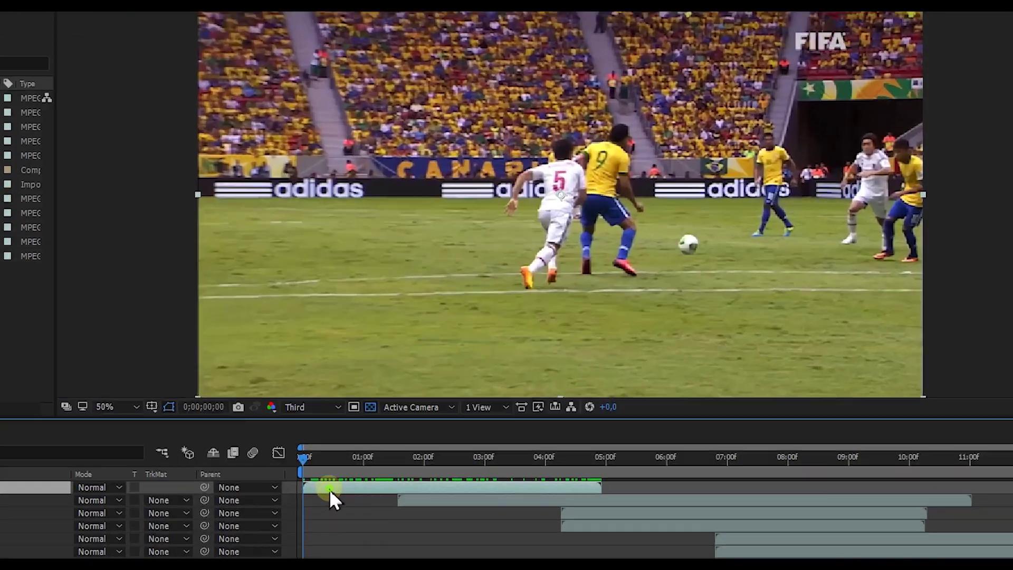
pyautogui.rightClick(329, 489)
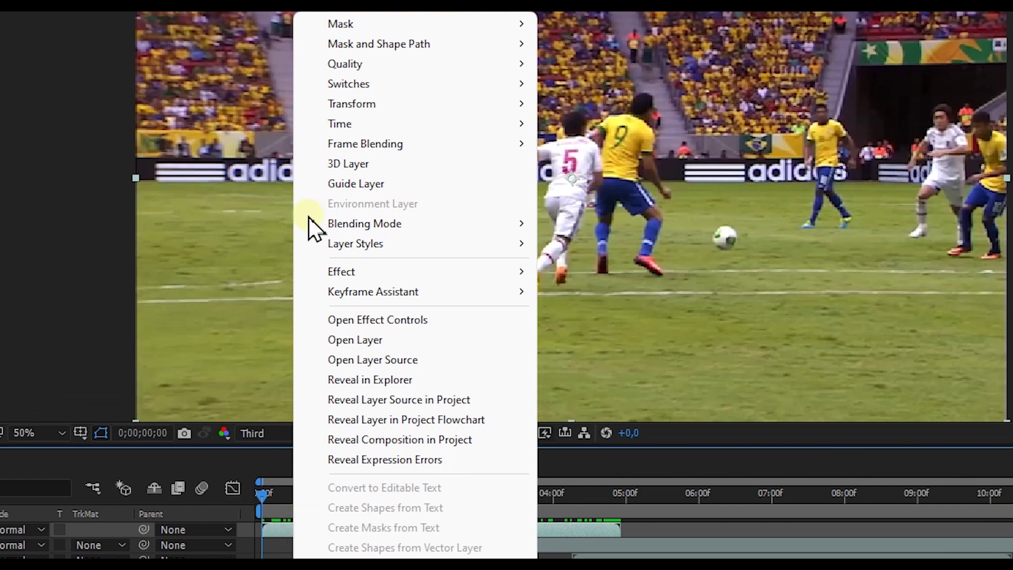
pyautogui.moveTo(397, 122)
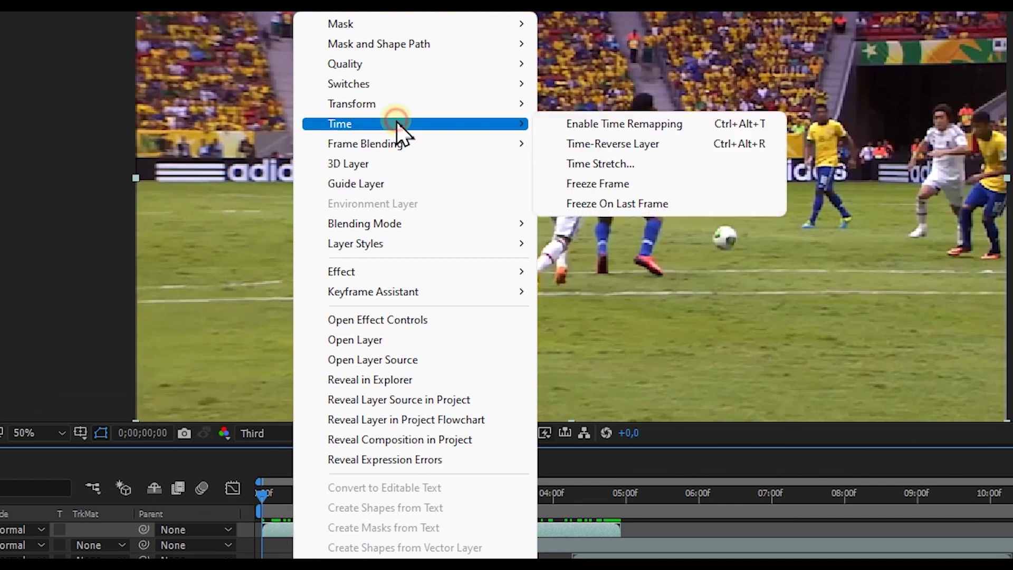
pyautogui.click(591, 163)
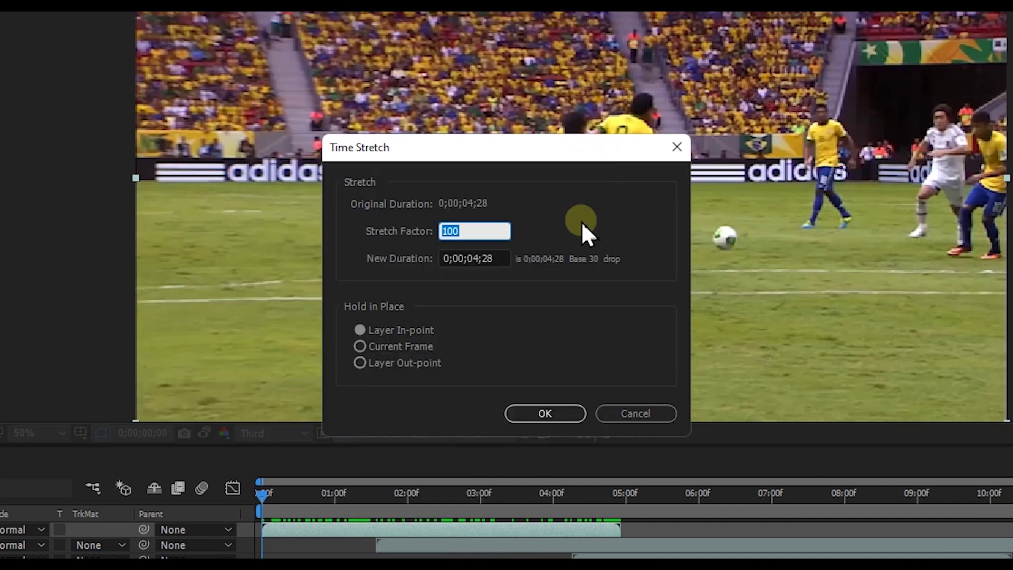
pyautogui.write('40')
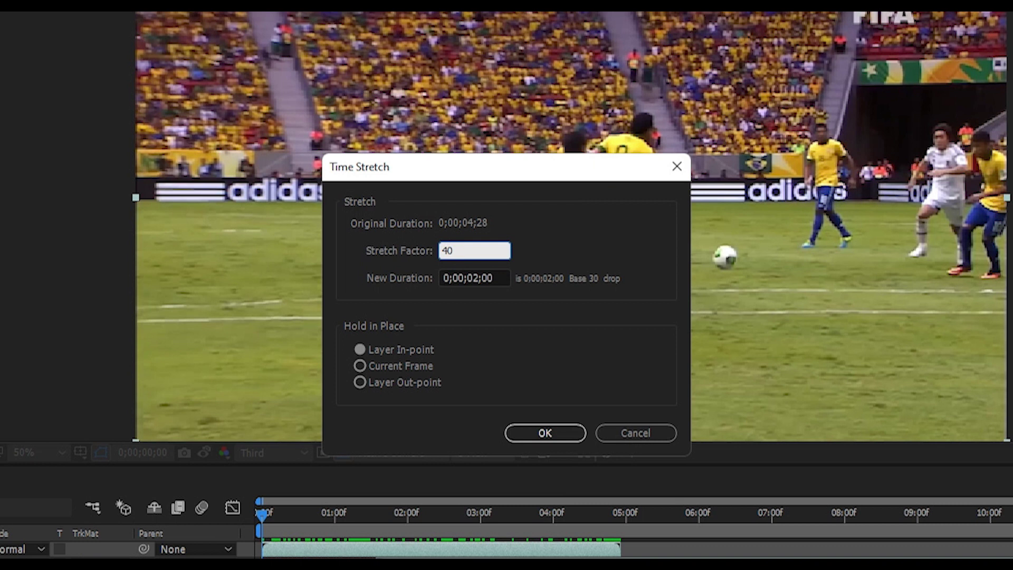
pyautogui.press('Return')
pyautogui.press('space')
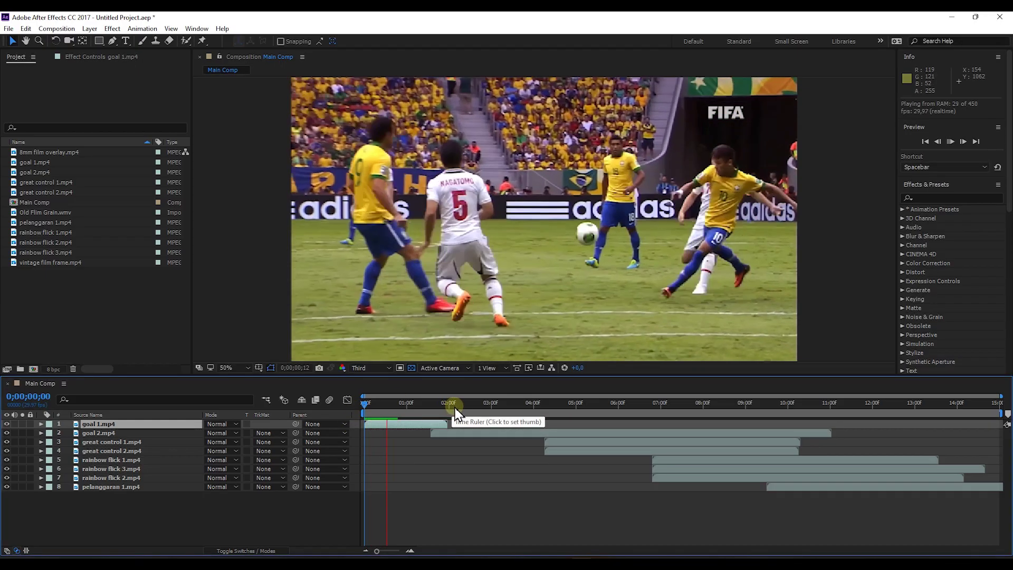
# - Speed up the goal 2.mp4 layer with a Time Stretch factor of 30
pyautogui.rightClick(494, 433)
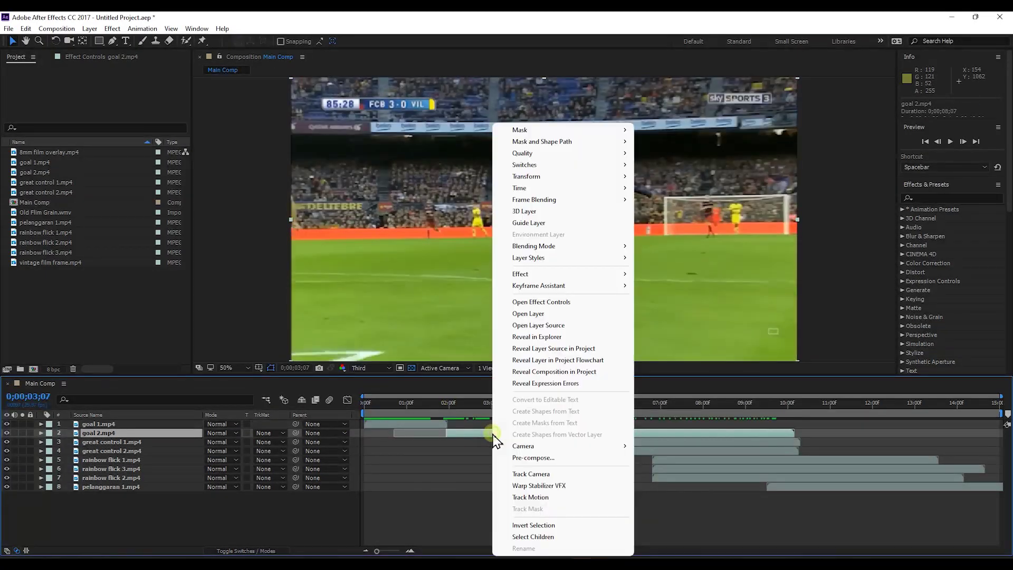
pyautogui.moveTo(607, 188)
pyautogui.click(729, 213)
pyautogui.write('30')
pyautogui.press('Return')
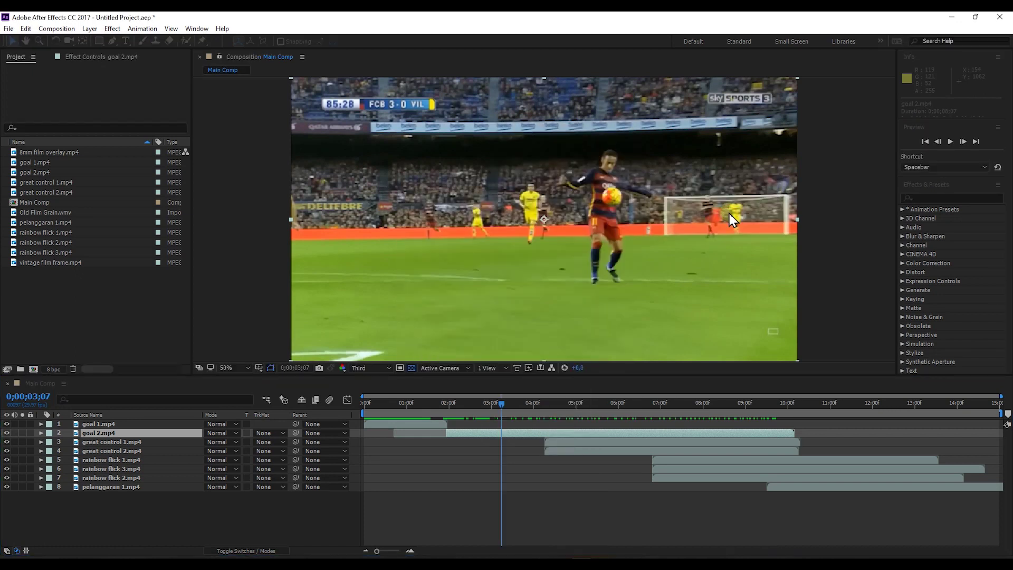
# - Speed up the great control 1.mp4 layer with Time Stretch, shortening it to about 2.4 seconds
pyautogui.click(572, 442)
pyautogui.rightClick(572, 442)
pyautogui.moveTo(594, 189)
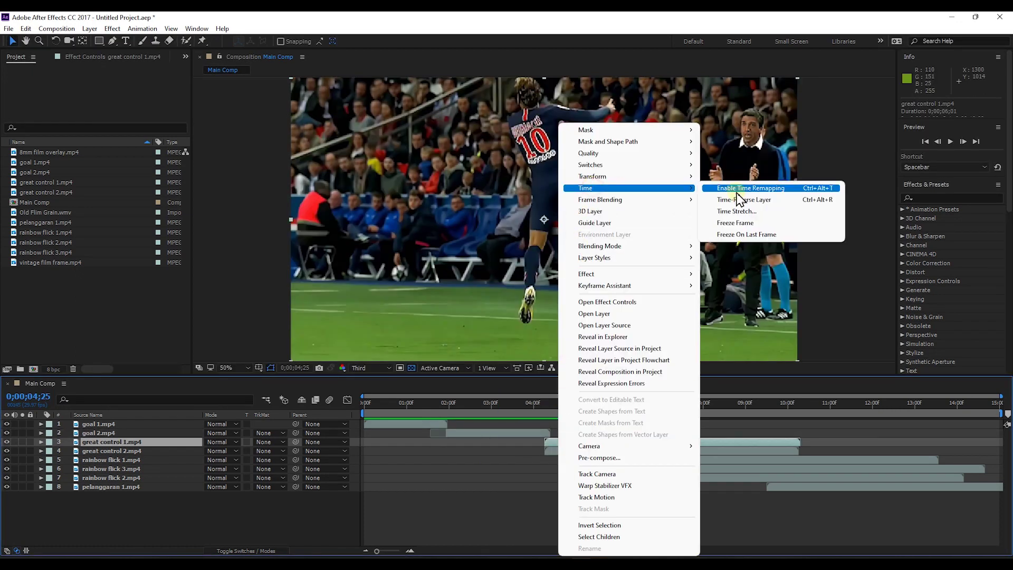
pyautogui.click(749, 212)
pyautogui.write('30')
pyautogui.press('Return')
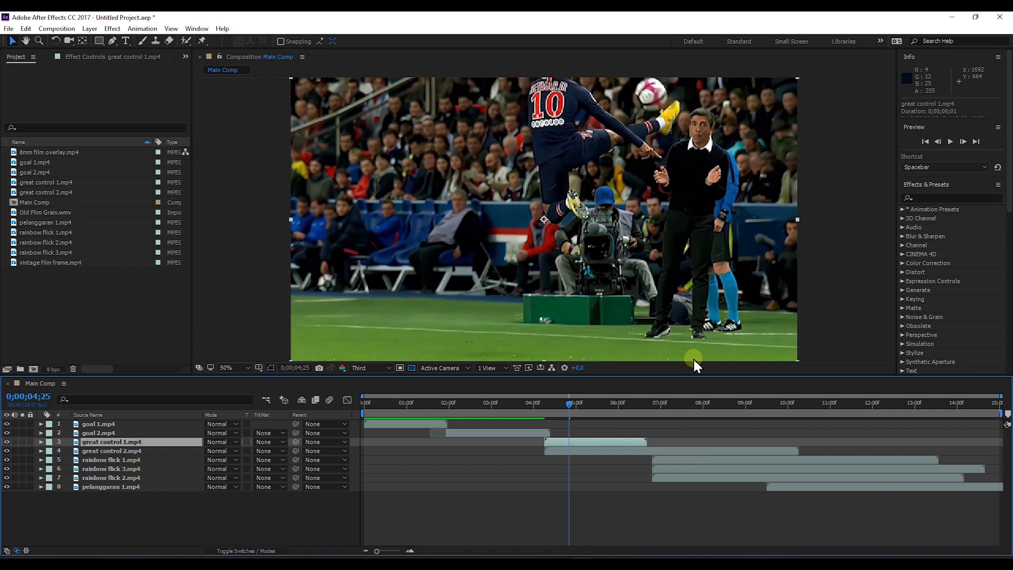
# - Speed up the great control 2.mp4 layer with Time Stretch, shortening it to about 2.4 seconds
pyautogui.rightClick(587, 450)
pyautogui.moveTo(637, 84)
pyautogui.click(758, 101)
pyautogui.write('30')
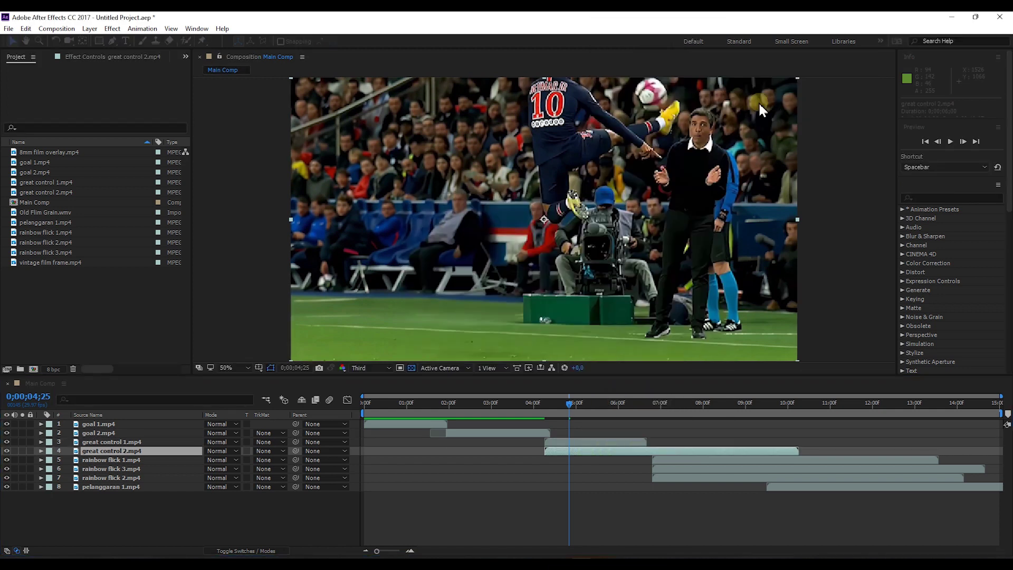
pyautogui.press('Return')
# - Speed up the rainbow flick 1.mp4 layer with Time Stretch, shortening it to about 2.7 seconds
pyautogui.click(667, 455)
pyautogui.rightClick(667, 458)
pyautogui.moveTo(725, 101)
pyautogui.click(869, 125)
pyautogui.write('30')
pyautogui.press('Return')
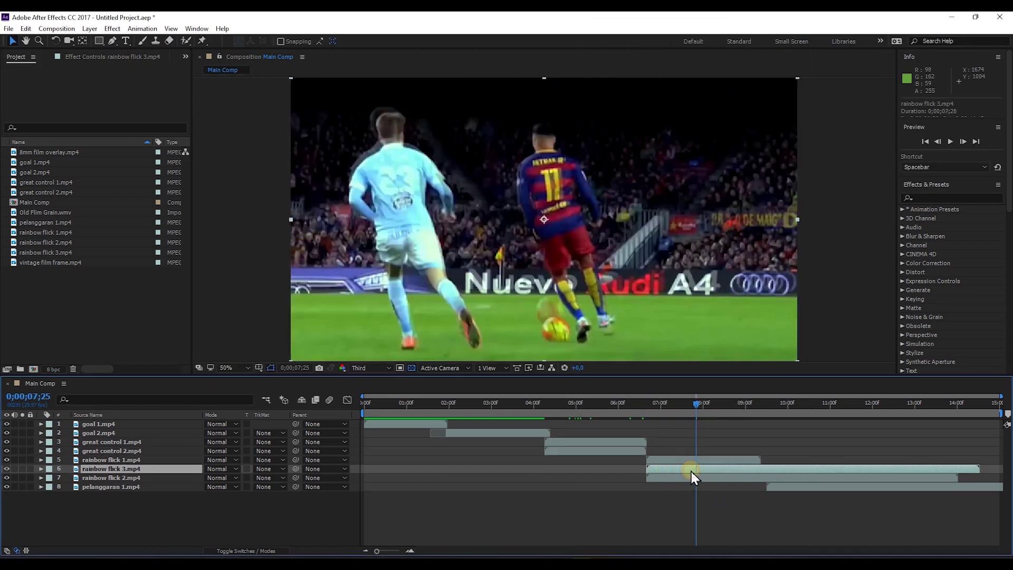
# - Speed up the rainbow flick 3.mp4 layer with Time Stretch, shortening it to about 2.7 seconds
pyautogui.rightClick(691, 469)
pyautogui.moveTo(783, 106)
pyautogui.click(868, 125)
pyautogui.write('30')
pyautogui.press('Return')
# - Speed up the rainbow flick 2.mp4 layer with Time Stretch, shortening it to about 2.5 seconds
pyautogui.rightClick(686, 477)
pyautogui.click(870, 130)
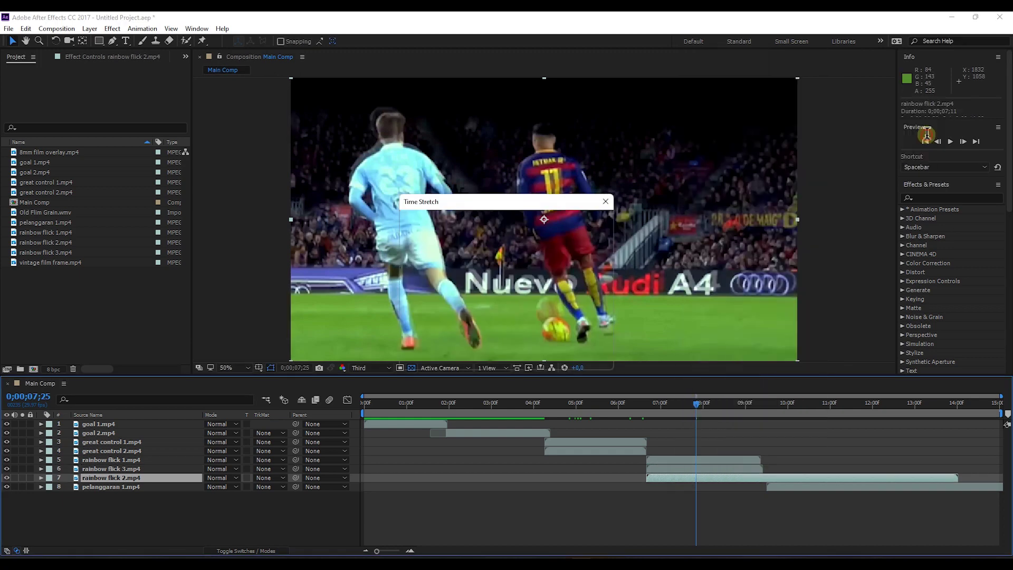
pyautogui.write('30')
pyautogui.press('Return')
# - Time-stretch the pelanggaran 1.mp4 layer to about 2.9 seconds and preview the shortened sequence
pyautogui.rightClick(875, 487)
pyautogui.moveTo(899, 121)
pyautogui.click(822, 146)
pyautogui.write('30')
pyautogui.press('Return')
pyautogui.press('space')
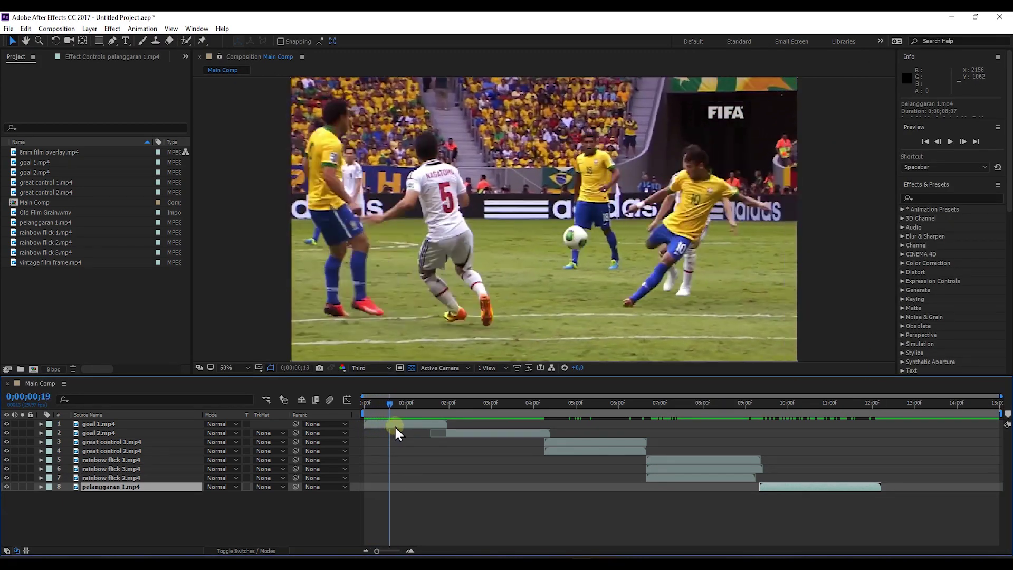
# - At the start of the composition, scale goal 1.mp4 to 147% and move its position to 529, 540
pyautogui.moveTo(394, 426); pyautogui.dragTo(367, 427)
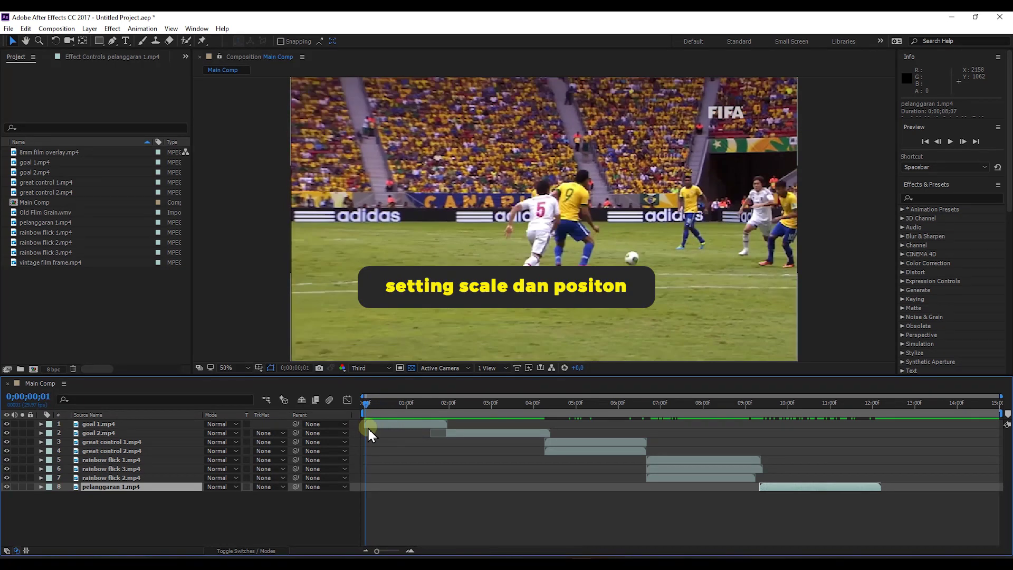
pyautogui.click(381, 425)
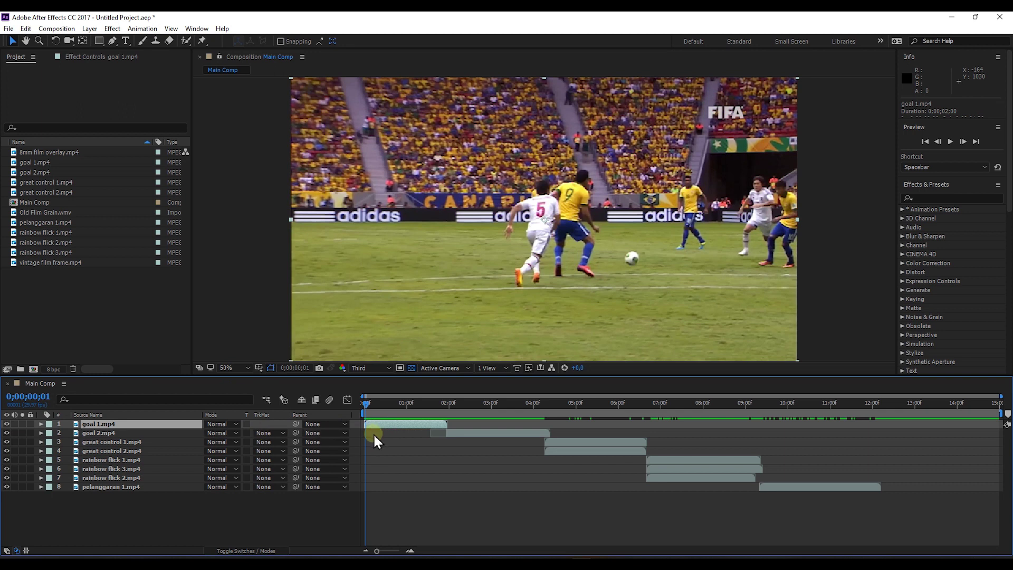
pyautogui.press('s')
pyautogui.moveTo(225, 432); pyautogui.dragTo(238, 438)
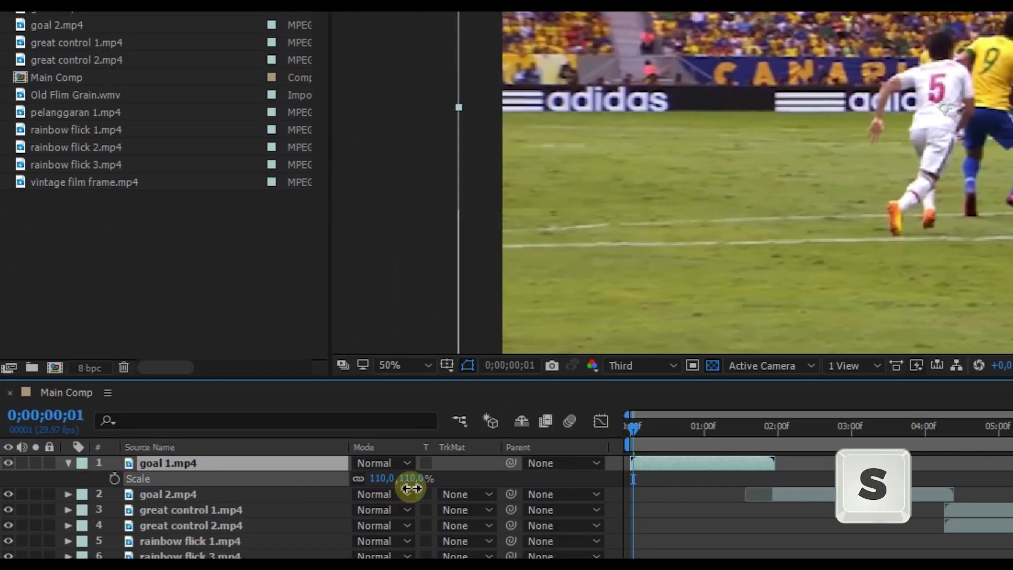
pyautogui.moveTo(411, 488); pyautogui.dragTo(437, 479)
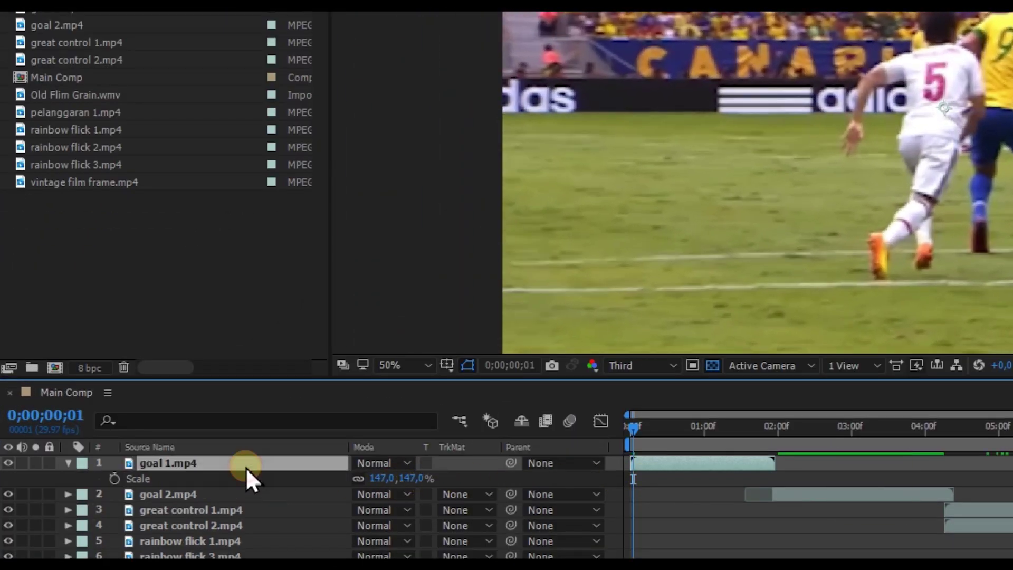
pyautogui.press('p')
pyautogui.moveTo(362, 479); pyautogui.dragTo(4, 513)
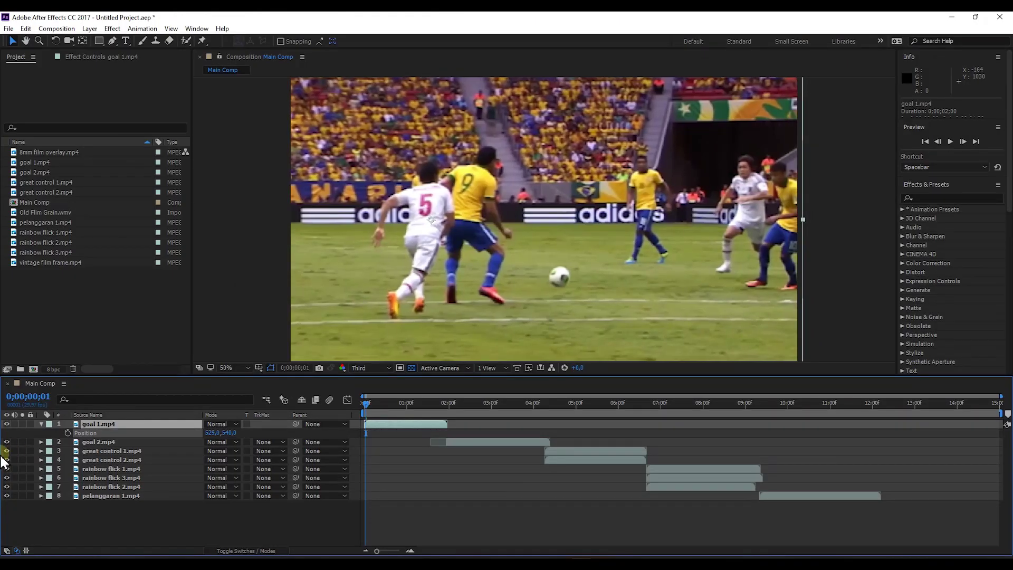
# - Refine the scale of goal 1.mp4 and shift its position to 469, 528 to reframe the players
pyautogui.click(108, 425)
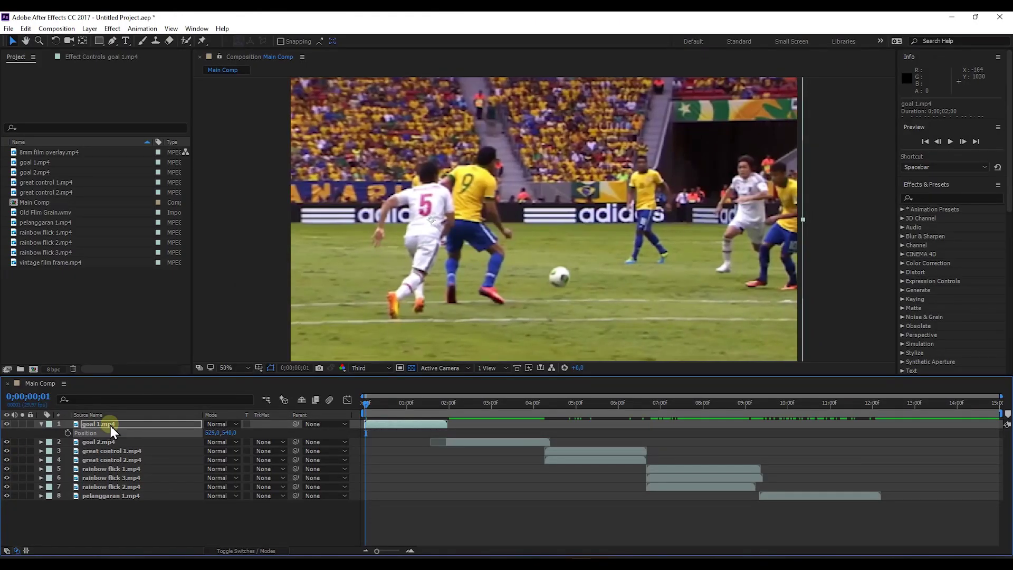
pyautogui.click(147, 423)
pyautogui.moveTo(217, 433); pyautogui.dragTo(135, 440)
pyautogui.press('p')
pyautogui.moveTo(368, 403); pyautogui.dragTo(390, 403)
pyautogui.press('s')
pyautogui.click(220, 433)
pyautogui.click(156, 424)
pyautogui.moveTo(221, 434); pyautogui.dragTo(226, 425)
# - At 0;00;02;02, scale the goal 2.mp4 layer up to 165%
pyautogui.moveTo(389, 403); pyautogui.dragTo(452, 406)
pyautogui.click(48, 442)
pyautogui.press('s')
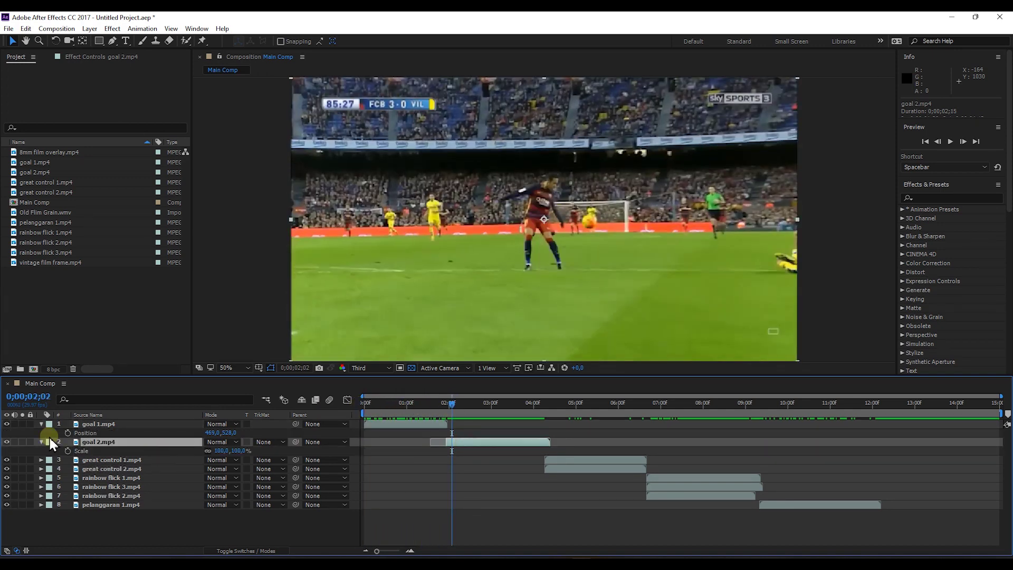
pyautogui.moveTo(216, 450); pyautogui.dragTo(249, 450)
# - Collapse the open transform properties of great control 1, goal 2 and goal 1, and return to the composition's start
pyautogui.moveTo(452, 403); pyautogui.dragTo(780, 410)
pyautogui.hotkey('ctrl', 'Down')
pyautogui.press('p')
pyautogui.hotkey('ctrl', 'Down')
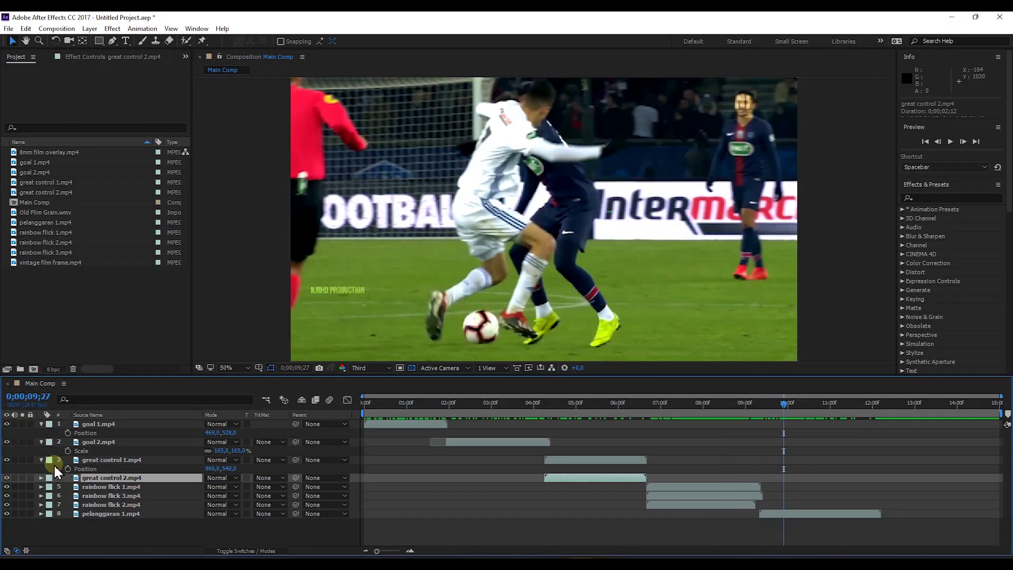
pyautogui.click(42, 459)
pyautogui.click(41, 442)
pyautogui.click(41, 424)
pyautogui.moveTo(659, 405); pyautogui.dragTo(330, 425)
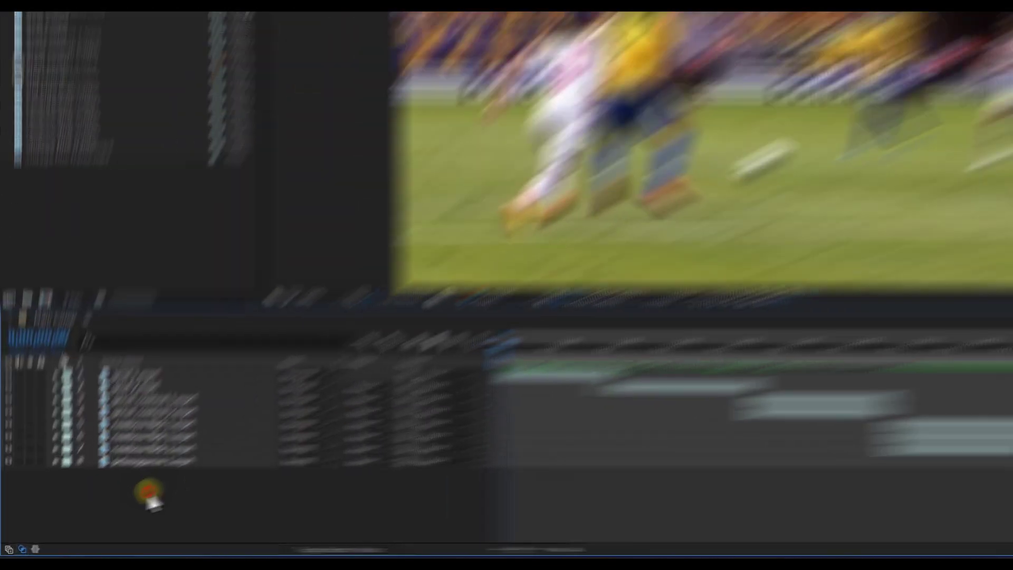
# - Add a new adjustment layer above all the clips in Main Comp
pyautogui.rightClick(90, 515)
pyautogui.moveTo(176, 309)
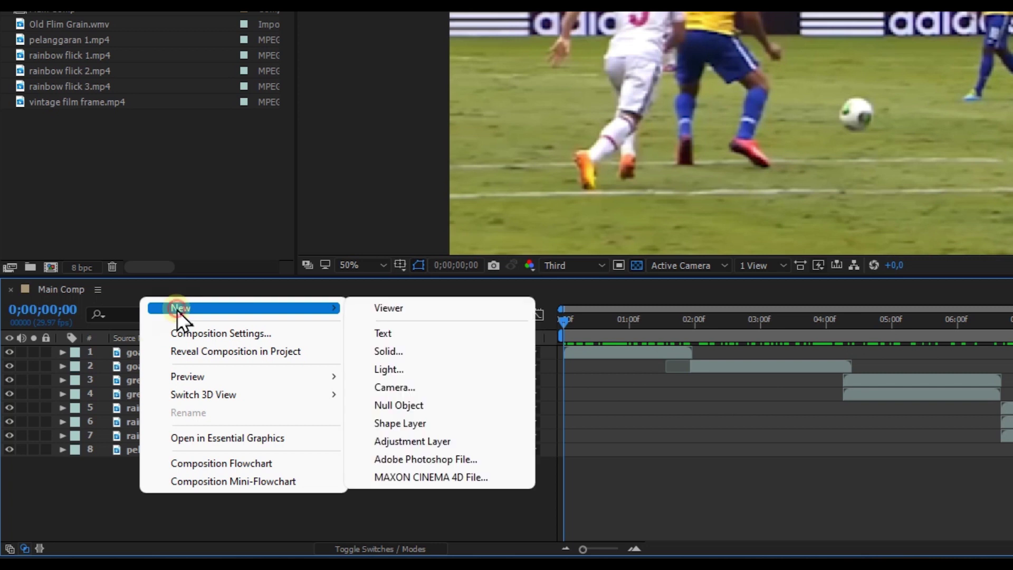
pyautogui.click(456, 436)
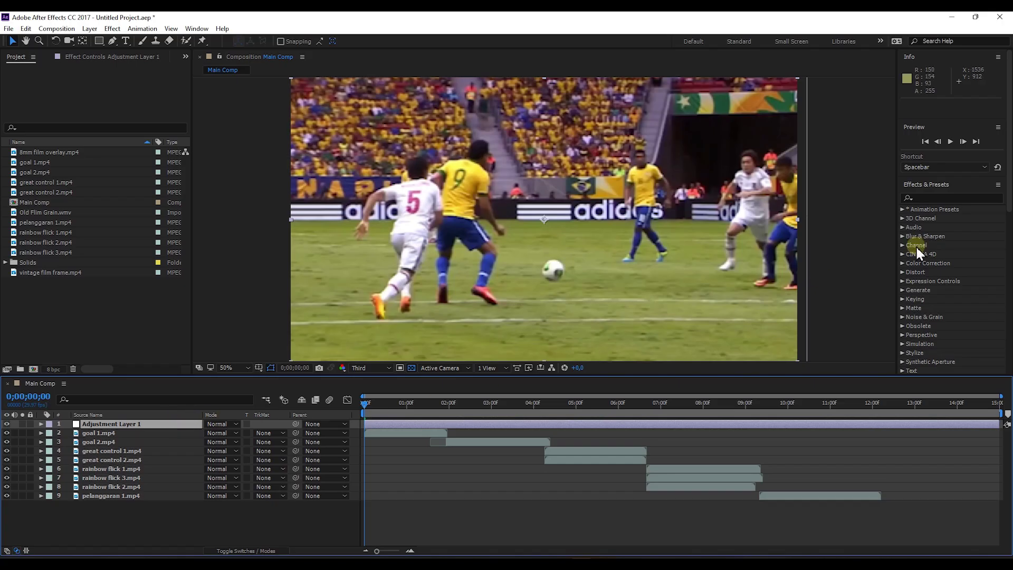
pyautogui.click(950, 198)
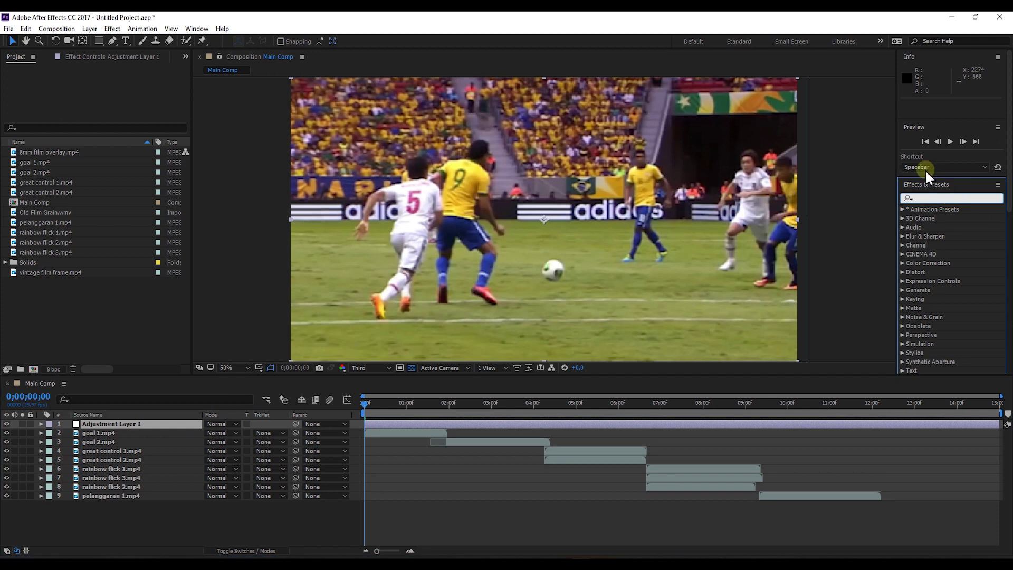
pyautogui.click(196, 28)
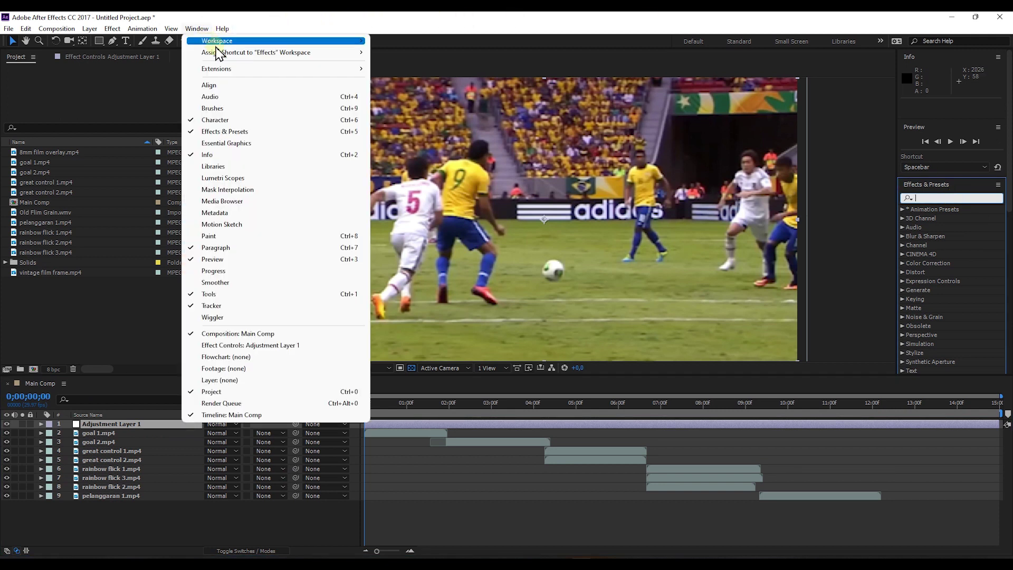
pyautogui.moveTo(246, 42)
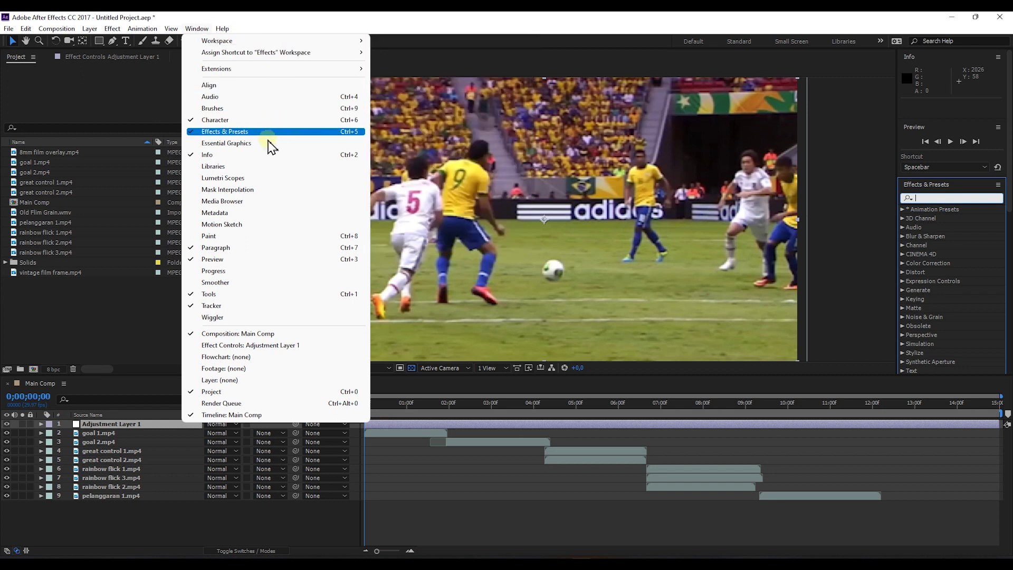
pyautogui.hotkey('ctrl', '5')
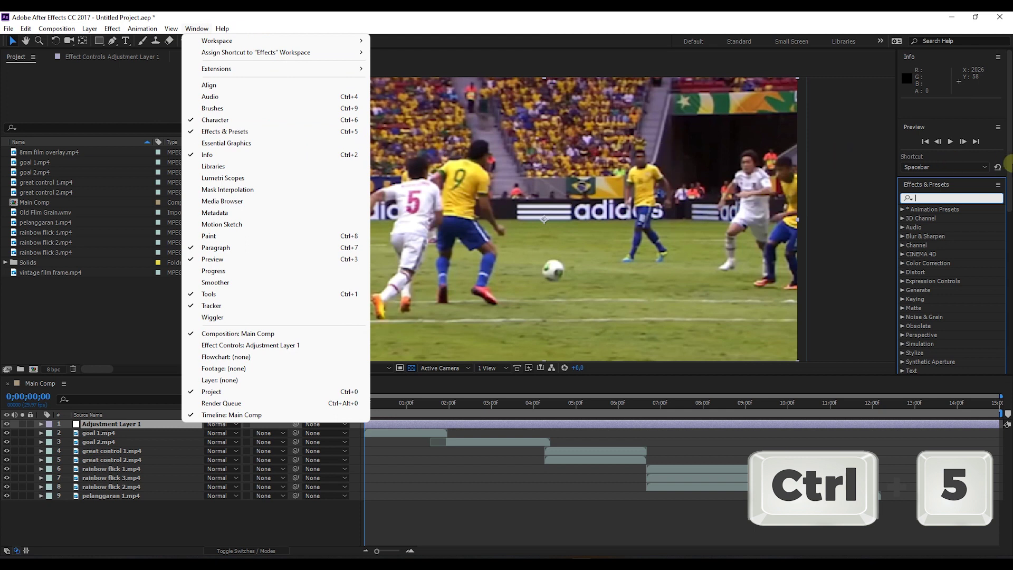
# - Find the Tint effect and apply it to Adjustment Layer 1 in Main Comp
pyautogui.click(927, 199)
pyautogui.write('tint')
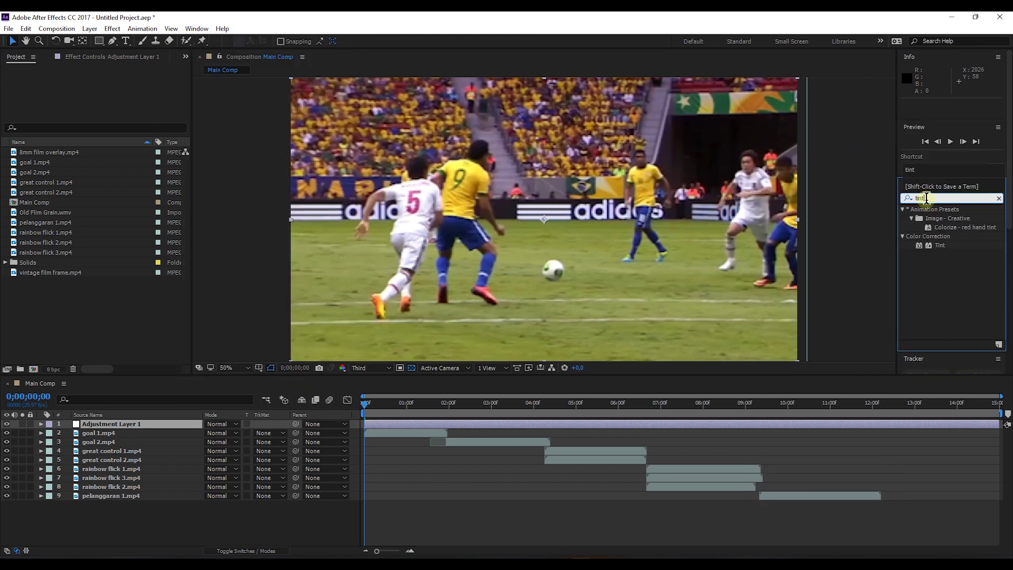
pyautogui.click(942, 246)
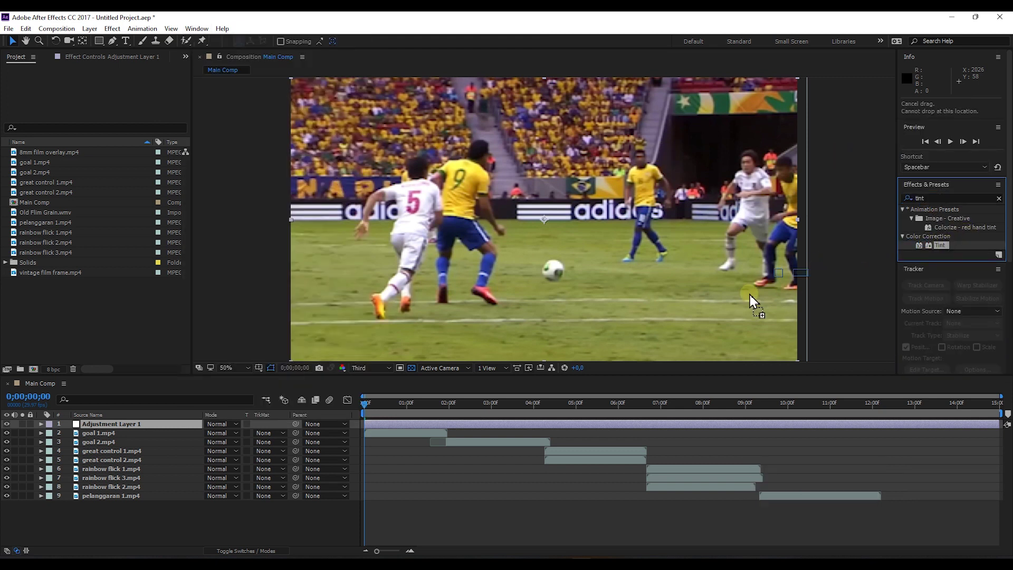
pyautogui.moveTo(752, 302); pyautogui.dragTo(521, 387)
pyautogui.moveTo(435, 419); pyautogui.dragTo(425, 423)
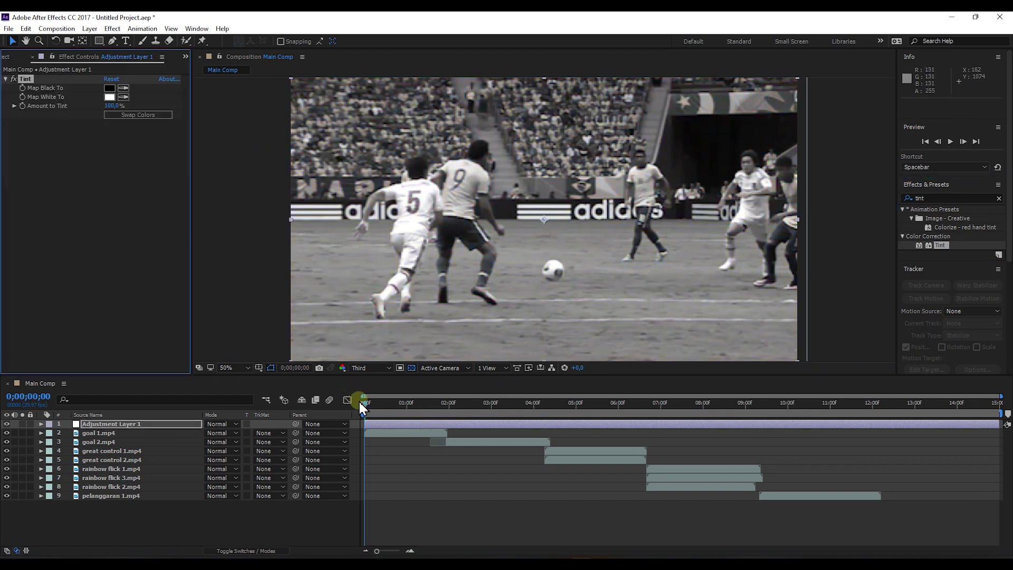
# - Check the montage near 0;00;04;24 and hide the great control 1.mp4 layer
pyautogui.moveTo(360, 402); pyautogui.dragTo(569, 399)
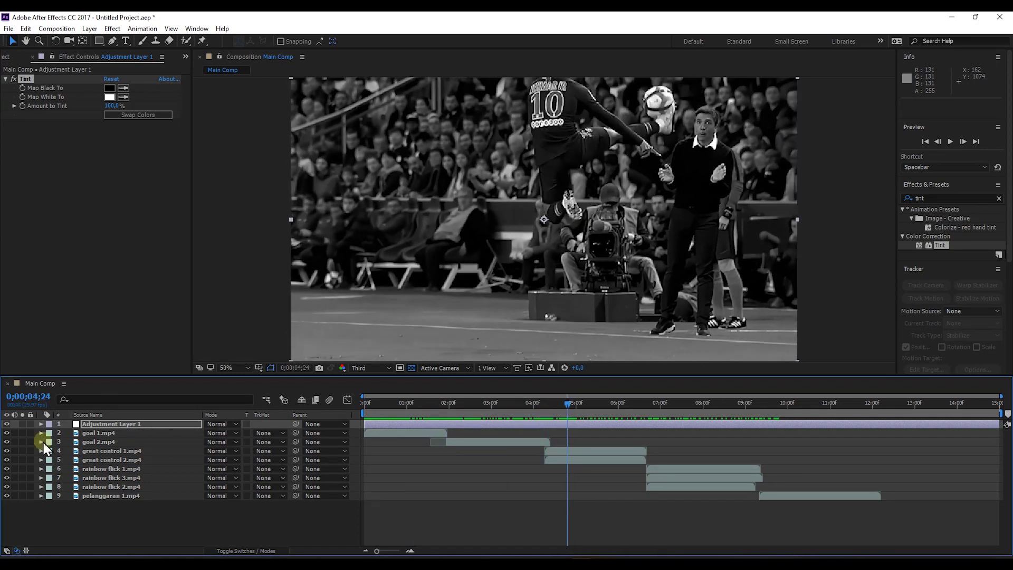
pyautogui.moveTo(9, 455); pyautogui.dragTo(8, 460)
# - Split the tinted adjustment layer at 0;00;05;09 and split its remainder again at 0;00;05;18
pyautogui.moveTo(572, 413); pyautogui.dragTo(586, 403)
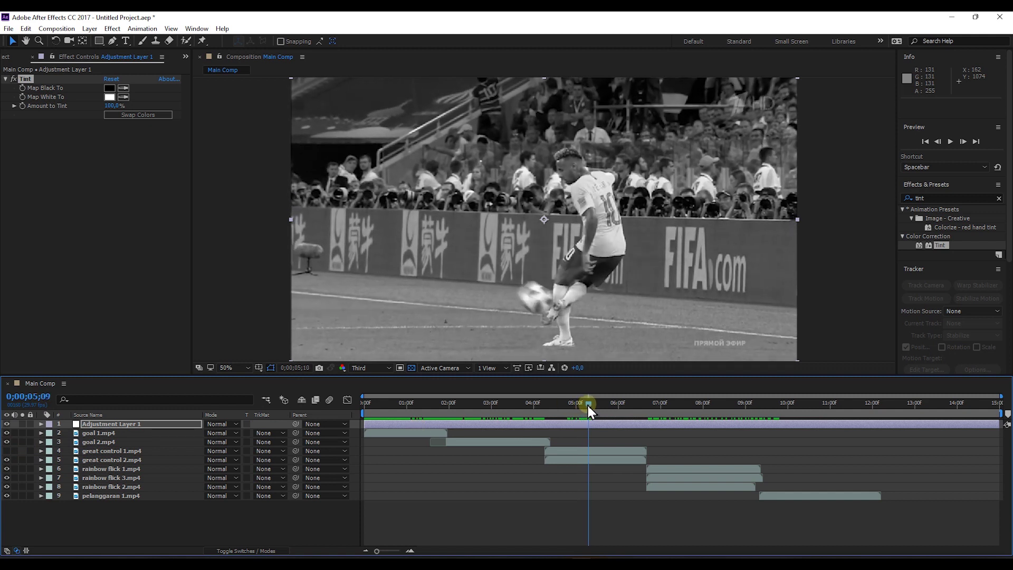
pyautogui.click(591, 424)
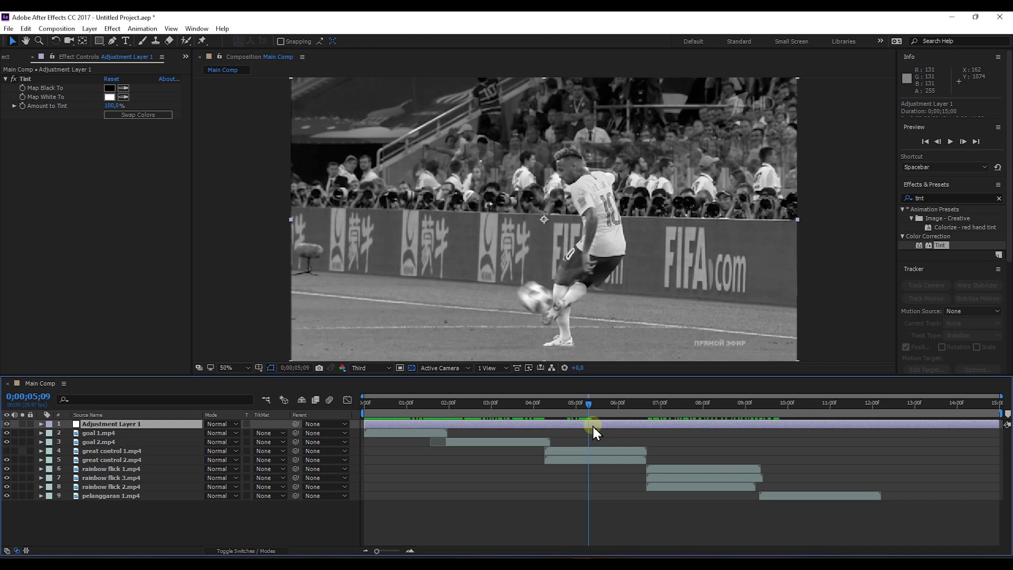
pyautogui.hotkey('ctrl', 'shift', 'd')
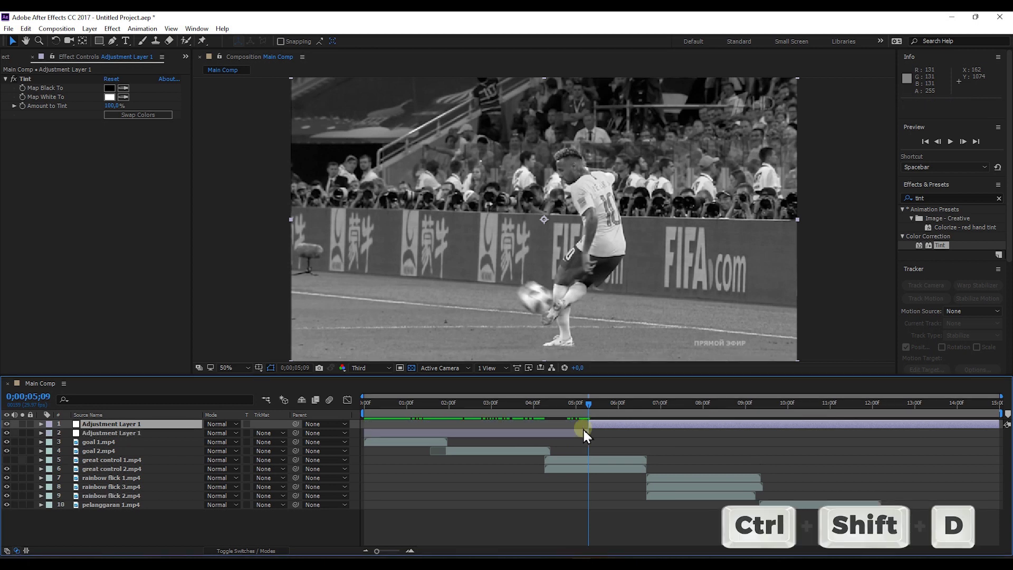
pyautogui.moveTo(590, 407); pyautogui.dragTo(604, 406)
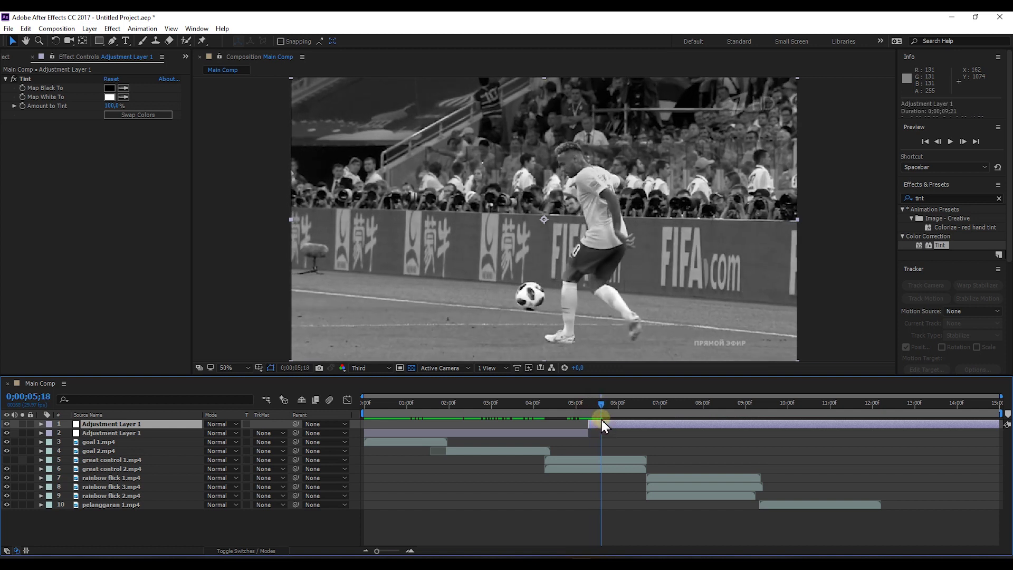
pyautogui.hotkey('ctrl', 'shift', 'd')
# - Apply the Invert effect to the short adjustment layer segment between 0;00;05;09 and 0;00;05;18
pyautogui.click(594, 433)
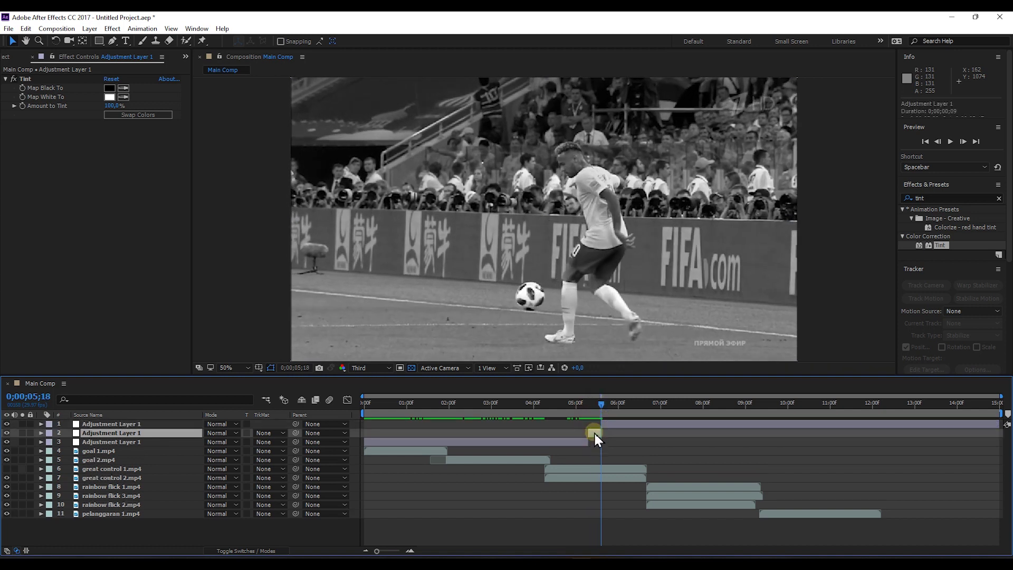
pyautogui.moveTo(962, 199); pyautogui.dragTo(916, 197)
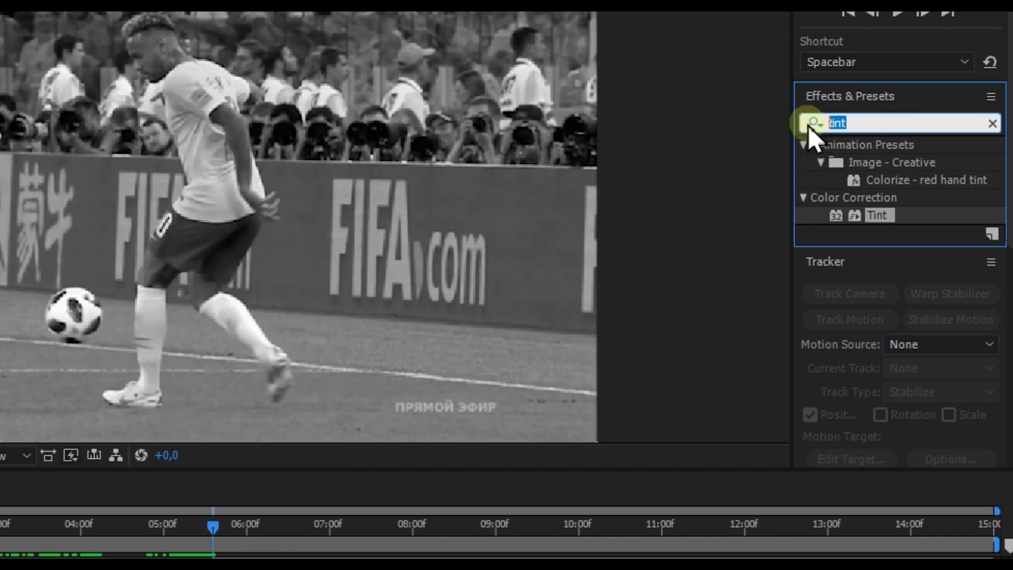
pyautogui.write('inver')
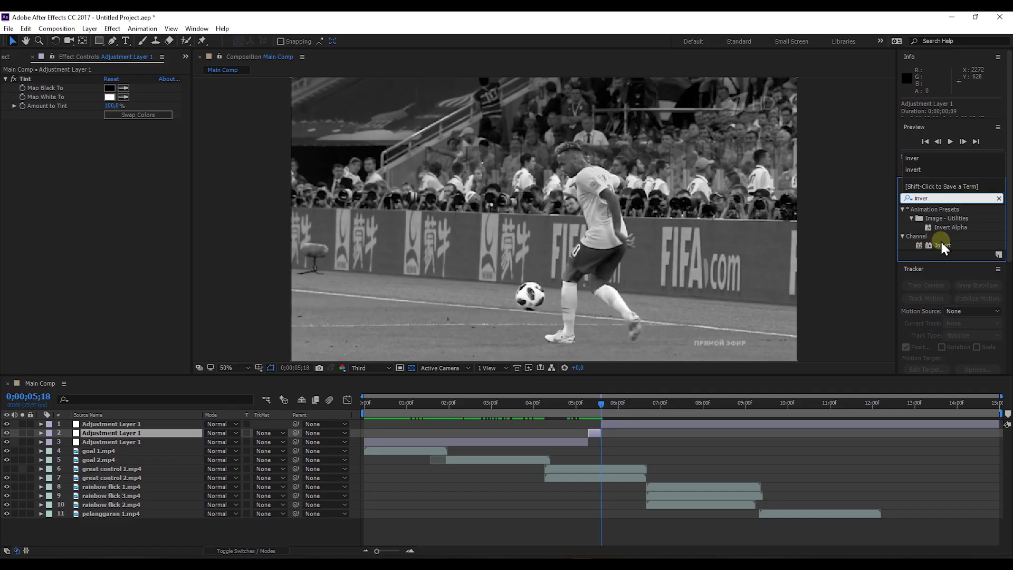
pyautogui.moveTo(941, 246); pyautogui.dragTo(596, 402)
pyautogui.moveTo(598, 438); pyautogui.dragTo(598, 436)
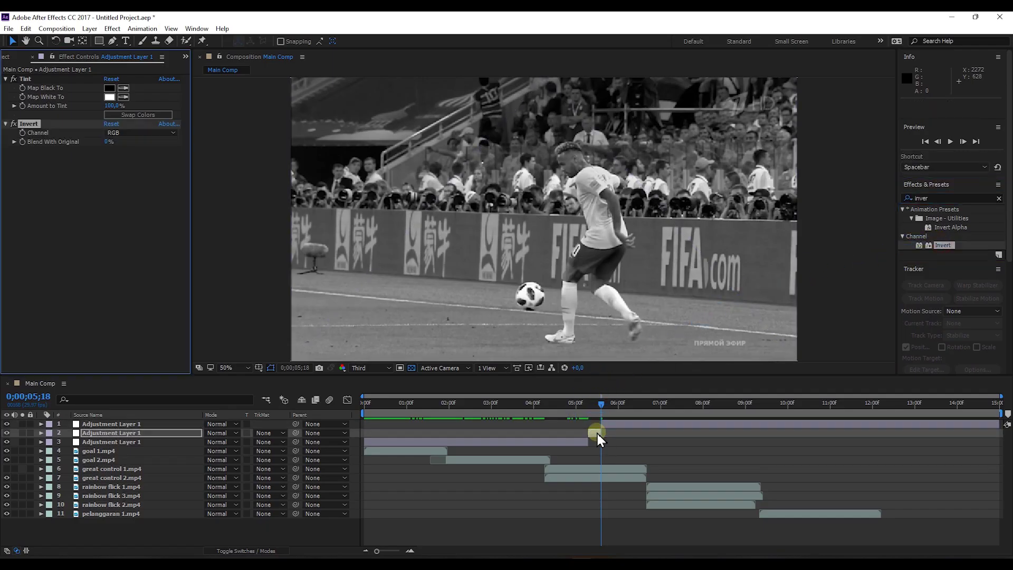
# - Add the Transform effect to the short inverted adjustment segment and set its scale to 120
pyautogui.click(934, 197)
pyautogui.write('transfo')
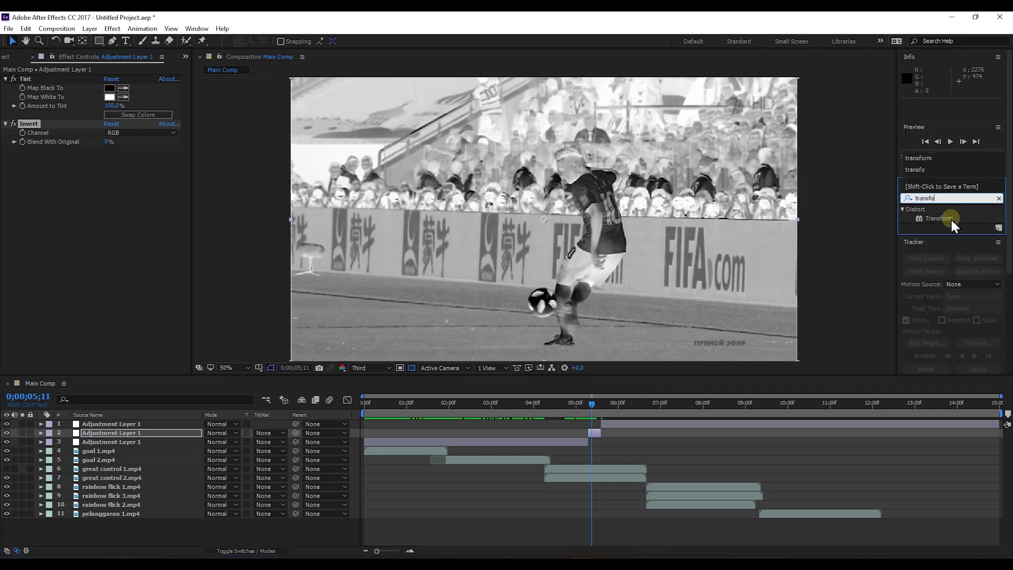
pyautogui.moveTo(952, 226); pyautogui.dragTo(598, 435)
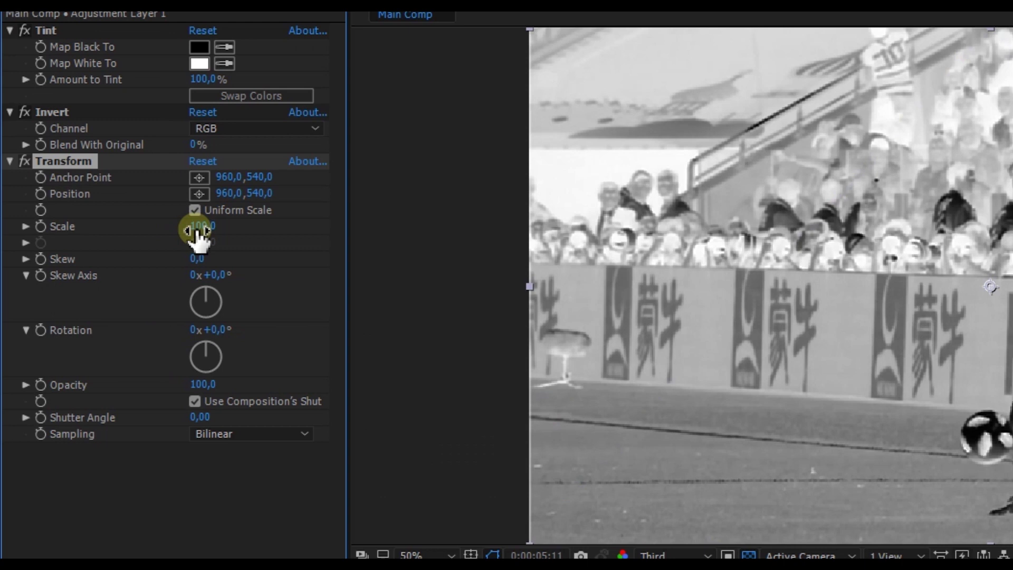
pyautogui.click(112, 187)
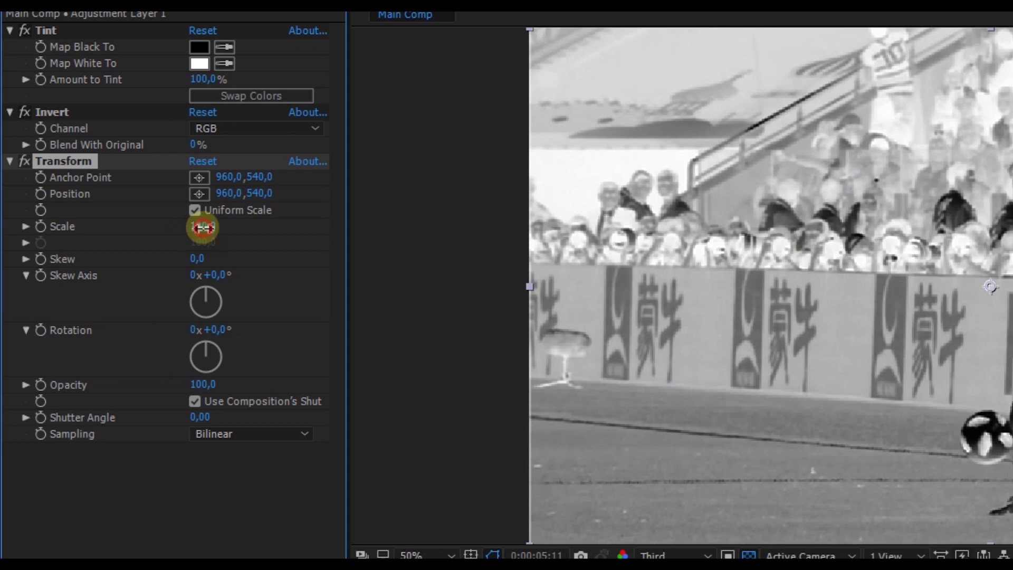
pyautogui.write('1209')
pyautogui.click(218, 502)
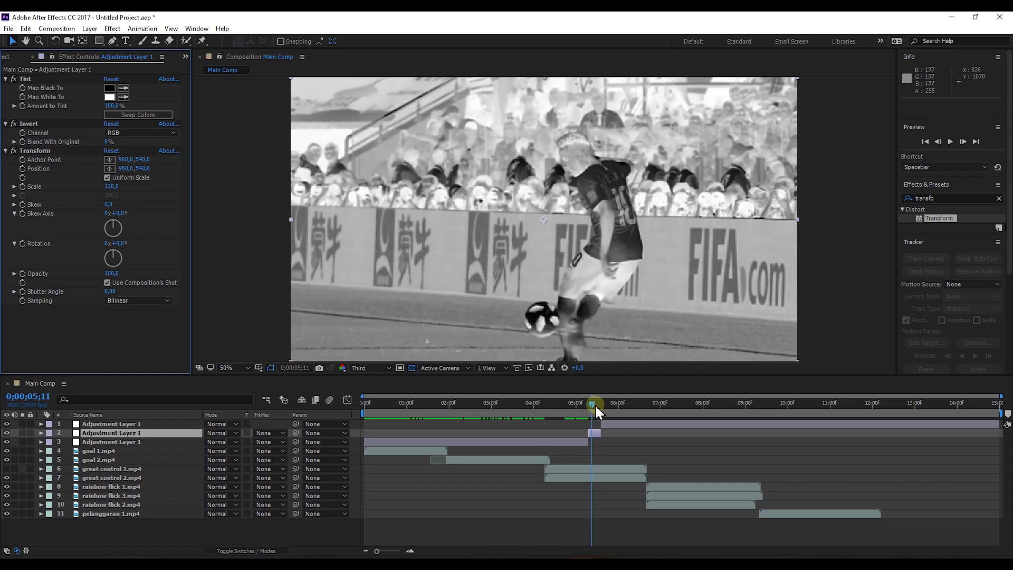
# - Play the composition from 0;00;03;17 and review the inverted flash over great control 2.mp4
pyautogui.moveTo(594, 404); pyautogui.dragTo(517, 403)
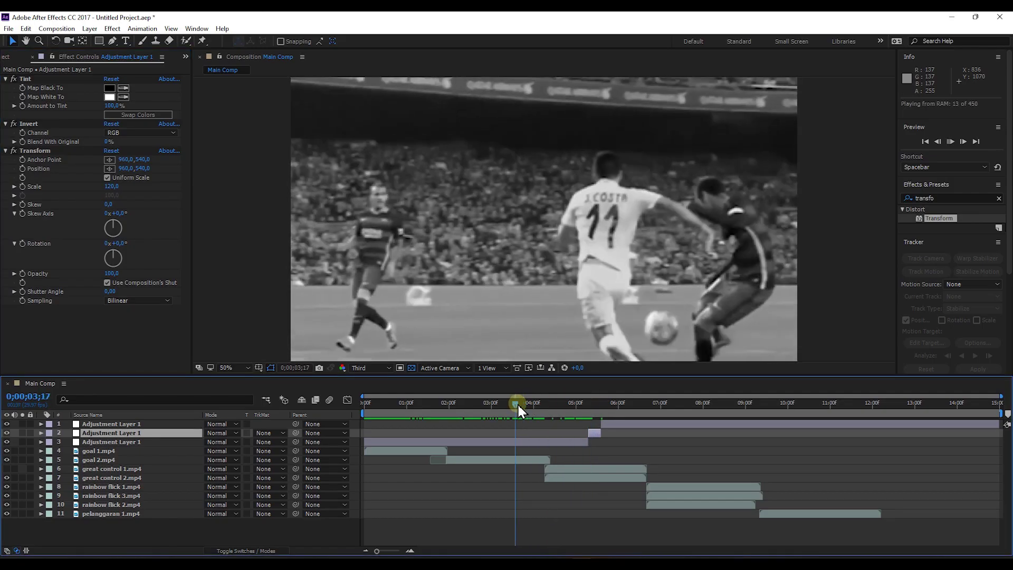
pyautogui.press('space')
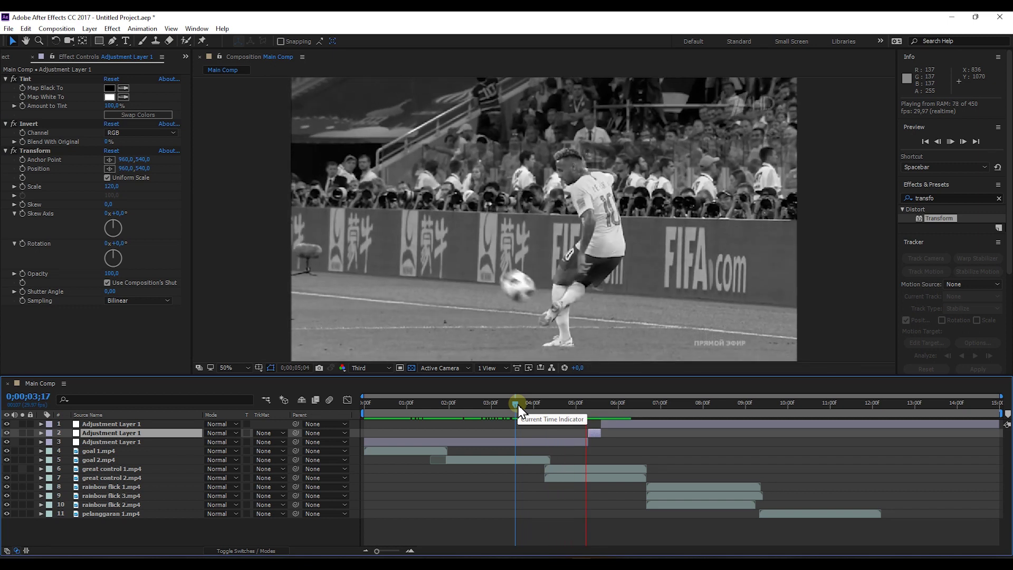
pyautogui.click(642, 404)
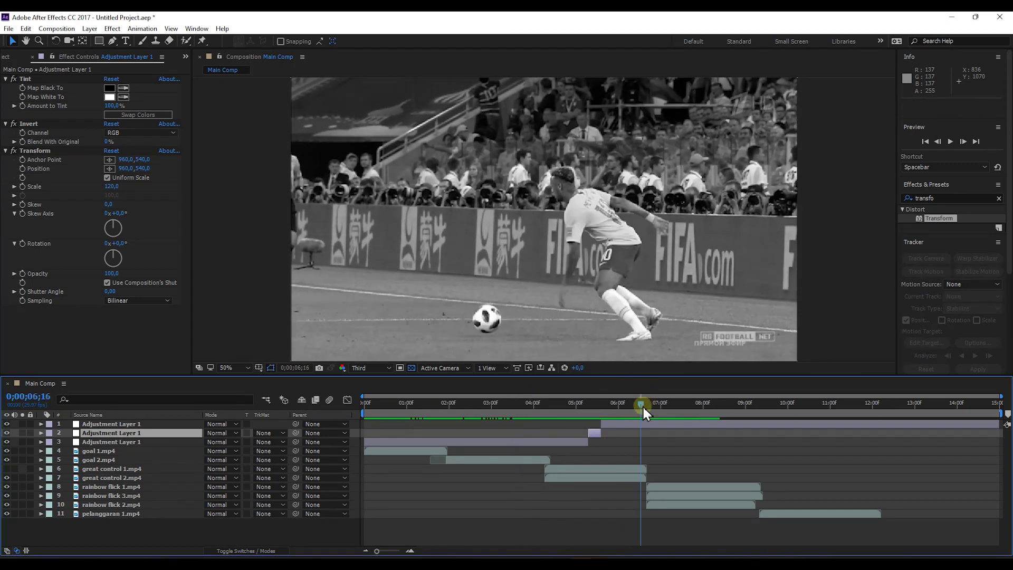
pyautogui.moveTo(633, 409); pyautogui.dragTo(594, 404)
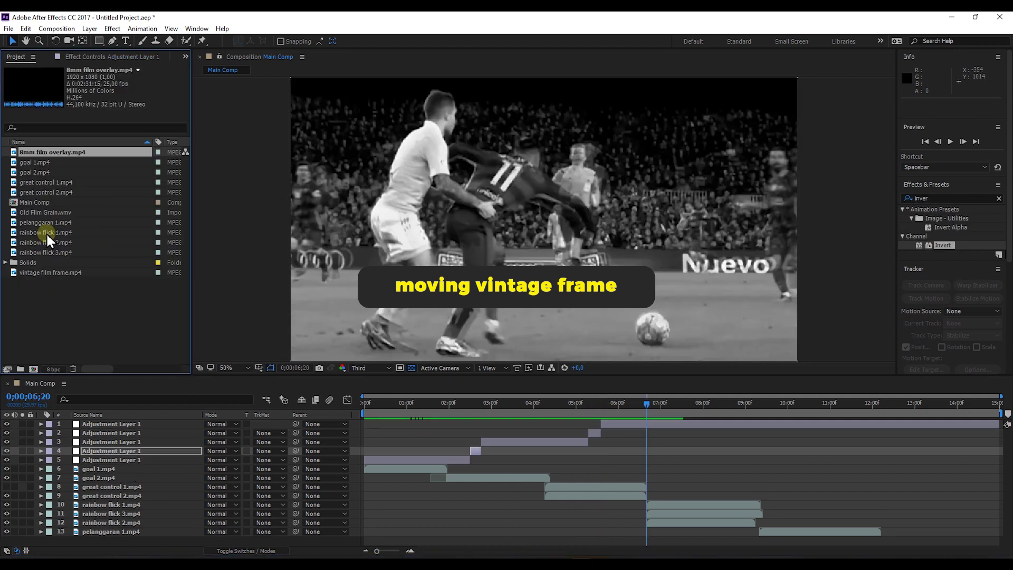
# - Place vintage film frame.mp4 directly above the rainbow flick 1.mp4 layer in Main Comp
pyautogui.click(46, 233)
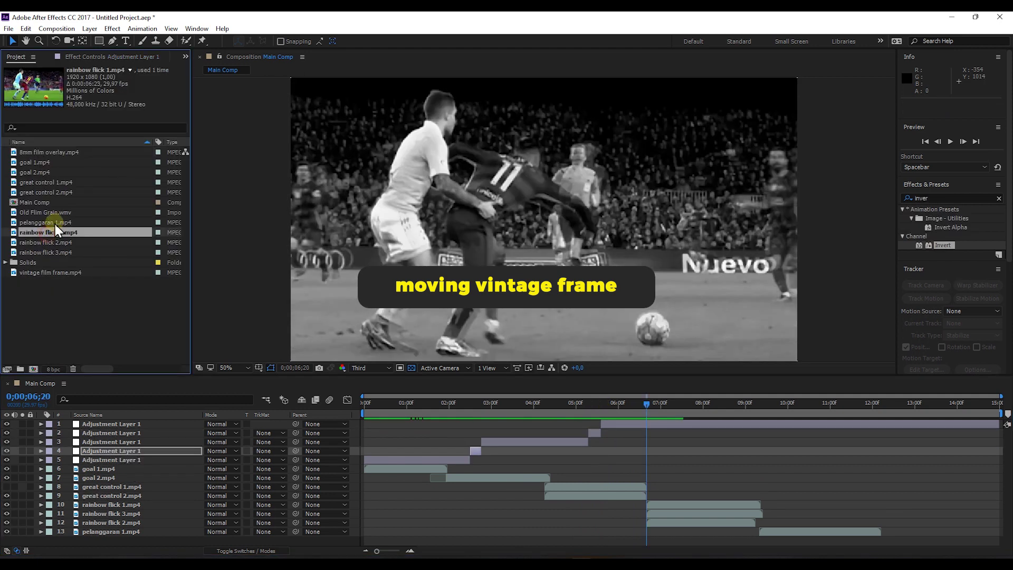
pyautogui.click(45, 272)
pyautogui.moveTo(44, 274); pyautogui.dragTo(118, 505)
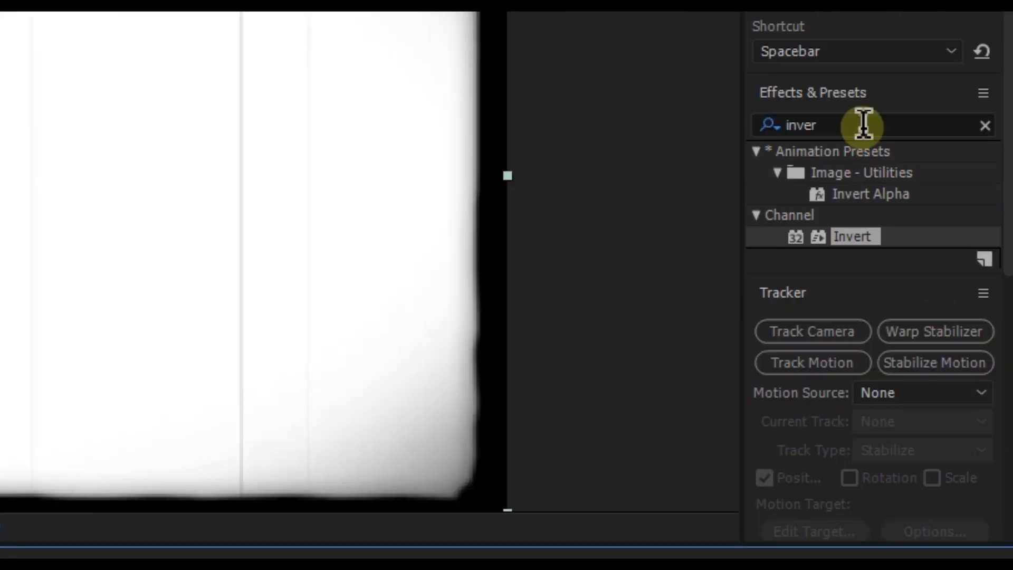
# - Apply Set Matte to rainbow flick 1.mp4, taking its matte from the vintage film frame.mp4 layer
pyautogui.click(948, 198)
pyautogui.moveTo(863, 125); pyautogui.dragTo(730, 142)
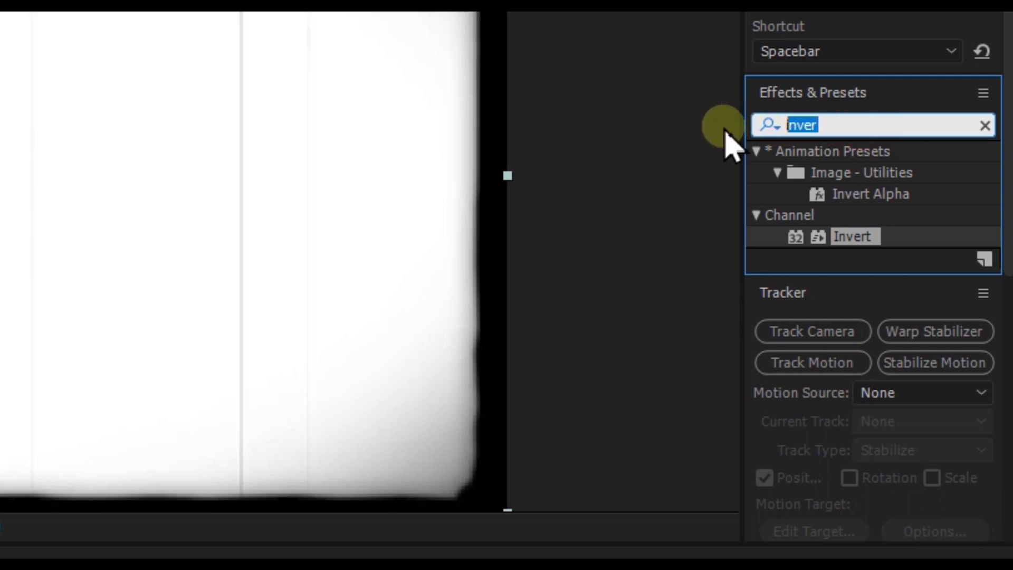
pyautogui.write('set mat')
pyautogui.moveTo(817, 179); pyautogui.dragTo(141, 512)
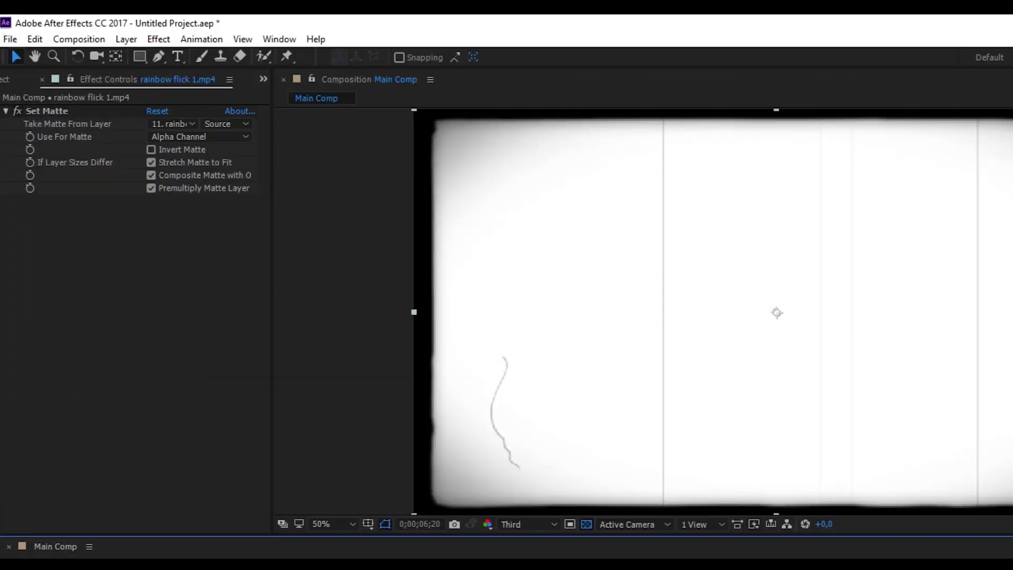
pyautogui.click(175, 125)
pyautogui.click(211, 311)
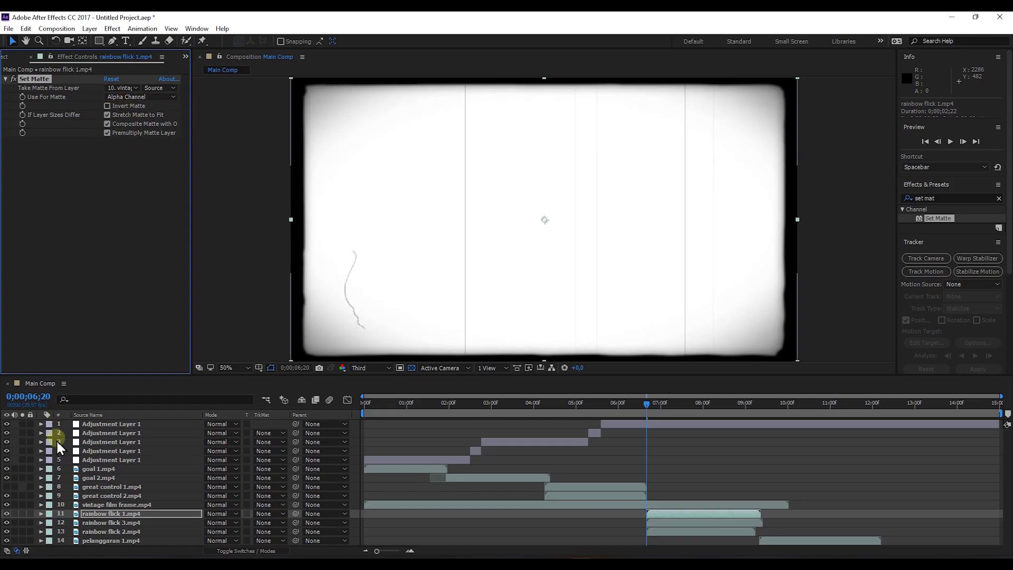
# - Set the vintage film frame.mp4 layer's blending mode to Multiply
pyautogui.click(116, 504)
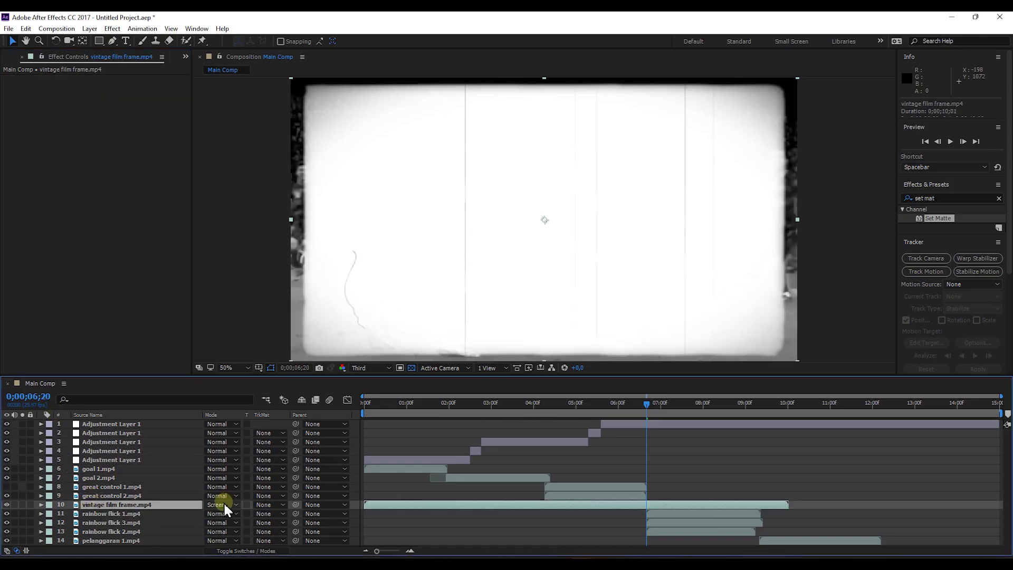
pyautogui.click(221, 504)
pyautogui.click(244, 82)
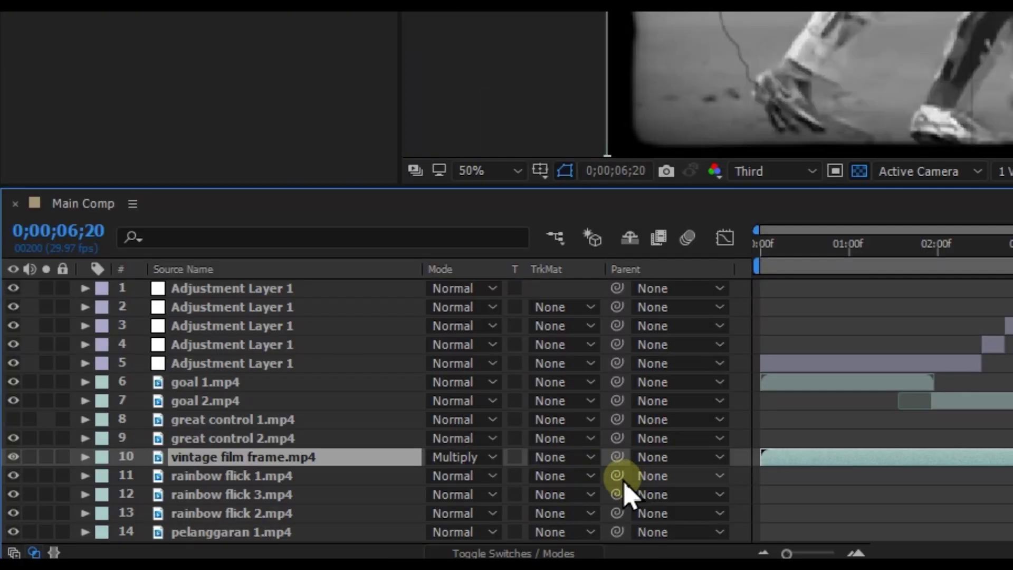
# - Parent the rainbow flick 1.mp4 layer to the vintage film frame.mp4 layer above it
pyautogui.moveTo(296, 513); pyautogui.dragTo(276, 505)
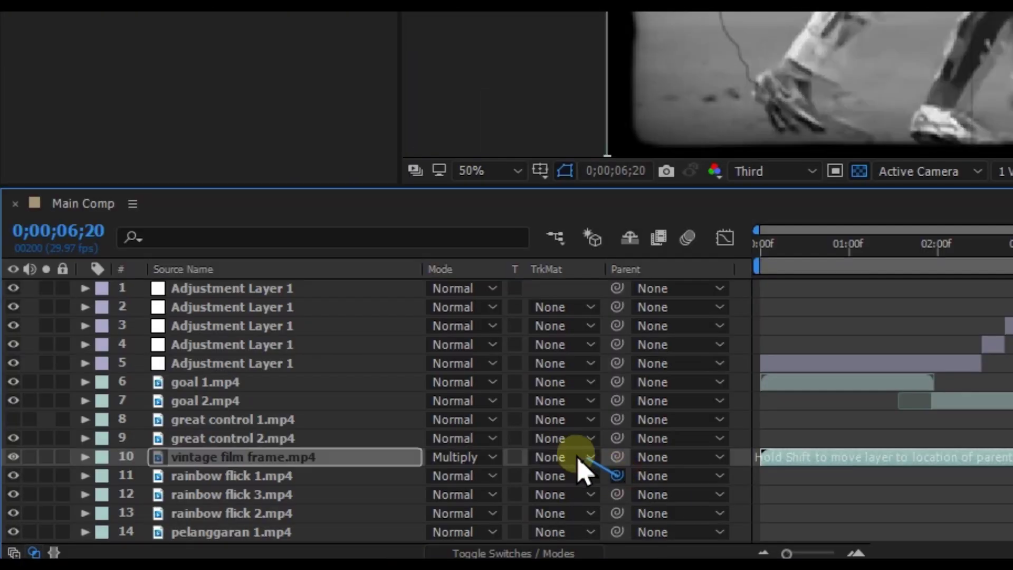
pyautogui.moveTo(578, 458)
pyautogui.mouseDown()
pyautogui.moveTo(548, 458)
pyautogui.moveTo(559, 458)
pyautogui.mouseUp()
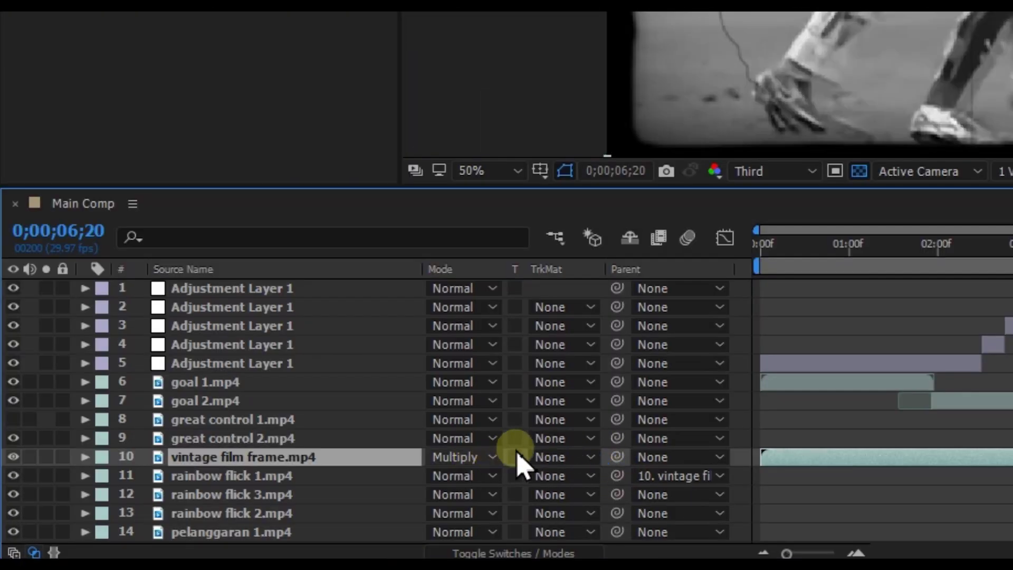
pyautogui.click(287, 476)
# - Scale vintage film frame.mp4 down to an inset and move its position to 434, 253
pyautogui.click(293, 457)
pyautogui.press('s')
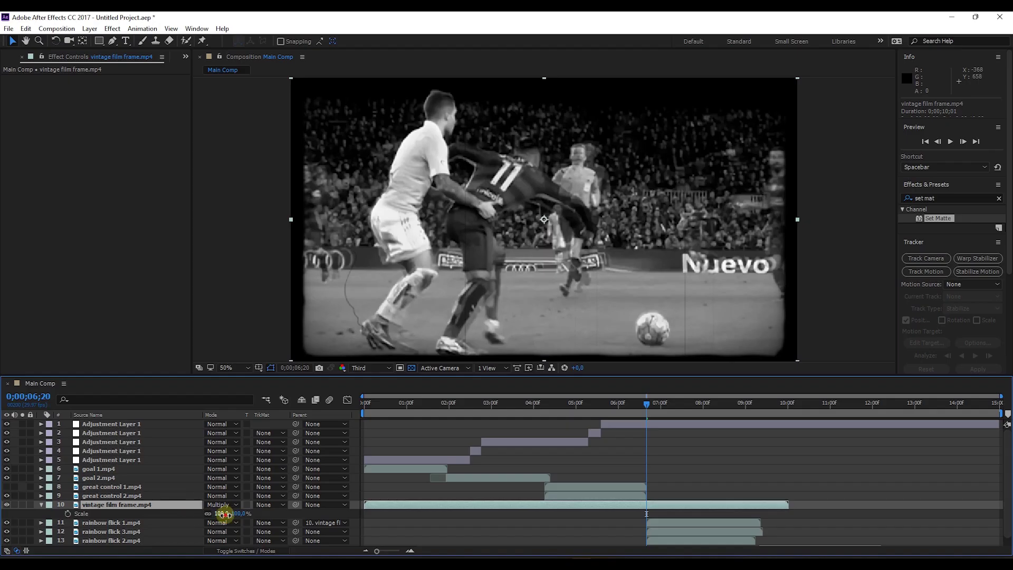
pyautogui.moveTo(223, 513)
pyautogui.mouseDown()
pyautogui.moveTo(185, 505)
pyautogui.moveTo(214, 512)
pyautogui.moveTo(86, 520)
pyautogui.moveTo(214, 511)
pyautogui.mouseUp()
pyautogui.press('p')
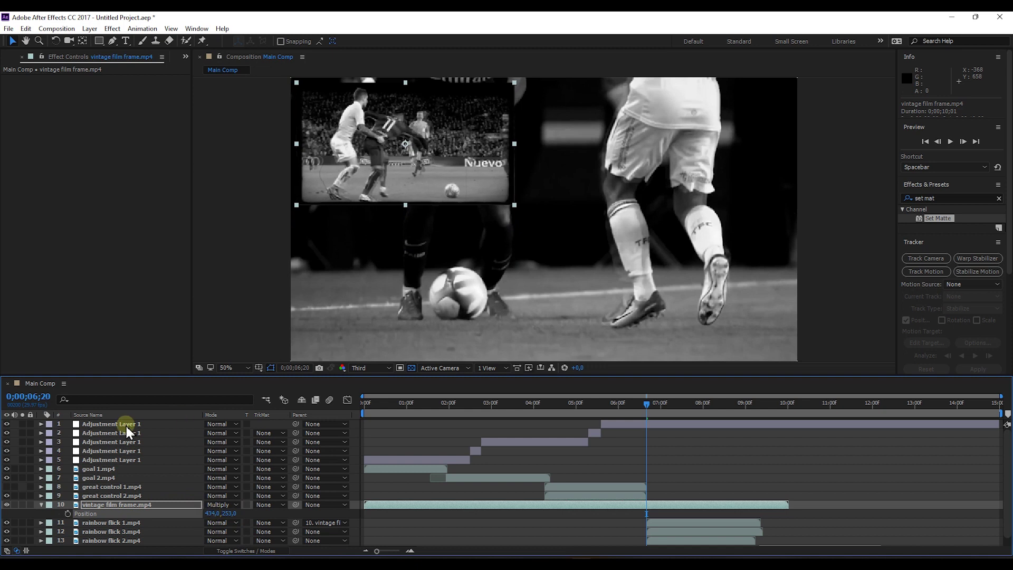
# - At 0;00;06;22, add a second vintage film frame.mp4 layer directly above rainbow flick 3.mp4
pyautogui.click(121, 495)
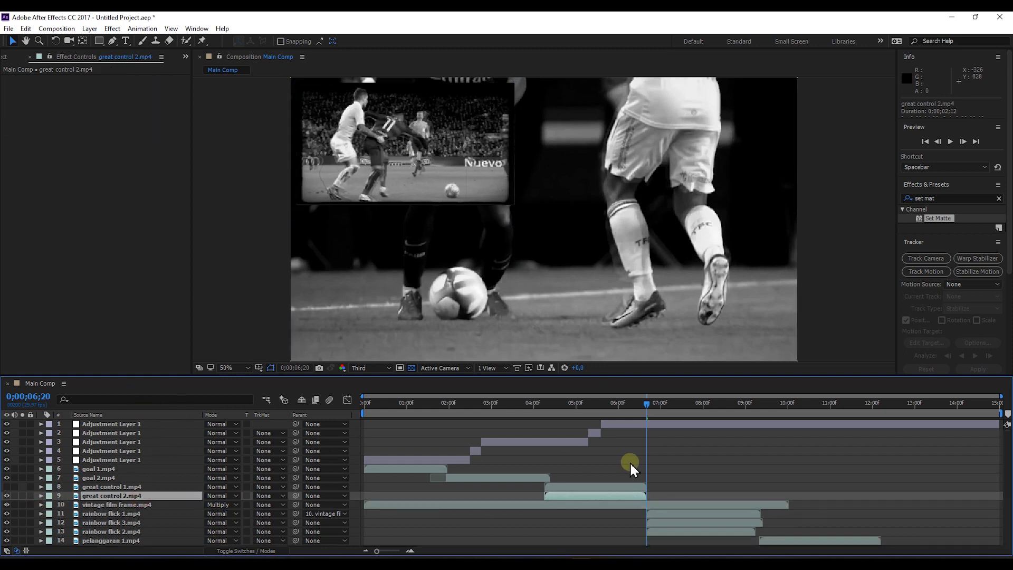
pyautogui.moveTo(648, 404)
pyautogui.mouseDown()
pyautogui.moveTo(681, 400)
pyautogui.moveTo(649, 403)
pyautogui.mouseUp()
pyautogui.click(653, 447)
pyautogui.click(4, 57)
pyautogui.moveTo(27, 273); pyautogui.dragTo(124, 517)
# - Apply Set Matte to rainbow flick 3.mp4 using the second vintage film frame.mp4, and set that frame's blending mode to Multiply
pyautogui.moveTo(932, 218); pyautogui.dragTo(110, 531)
pyautogui.click(122, 87)
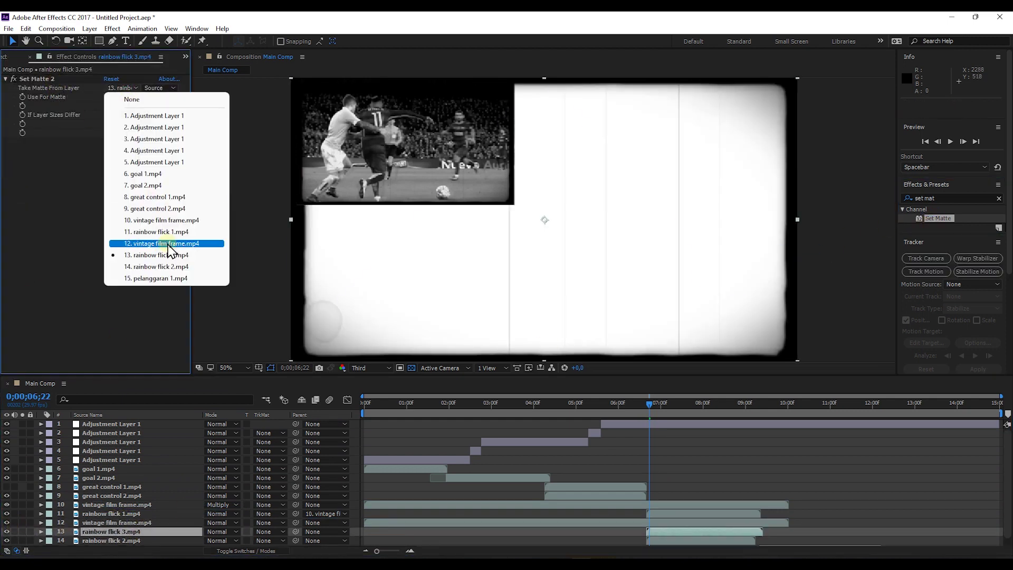
pyautogui.click(167, 243)
pyautogui.click(218, 522)
pyautogui.click(238, 122)
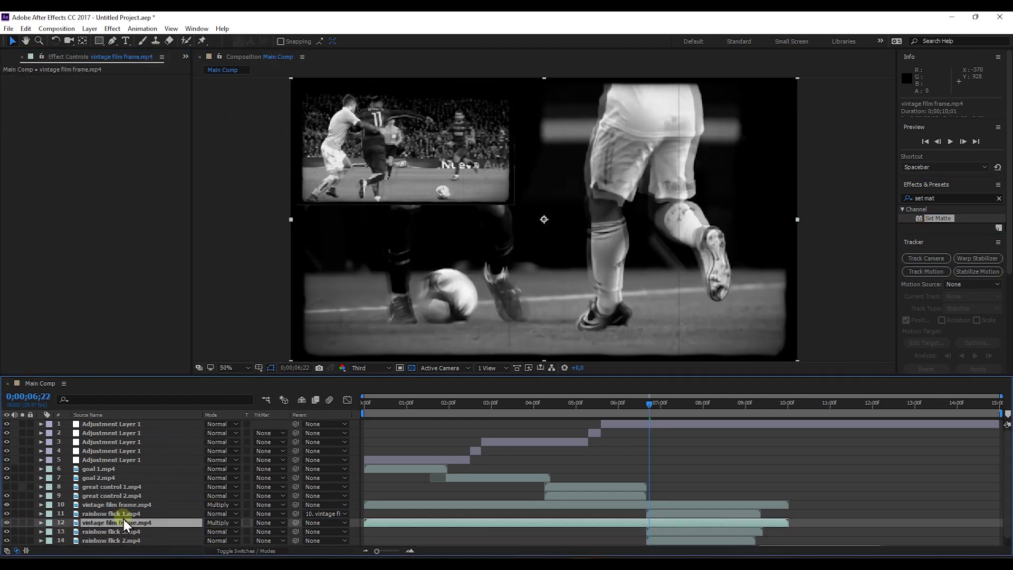
# - Adjust the second vintage film frame.mp4 layer's scale and parent rainbow flick 3.mp4 to it
pyautogui.press('s')
pyautogui.moveTo(214, 531)
pyautogui.mouseDown()
pyautogui.moveTo(199, 536)
pyautogui.moveTo(216, 532)
pyautogui.mouseUp()
pyautogui.moveTo(295, 541); pyautogui.dragTo(169, 540)
# - Resize the film frames and place them side by side at positions 484, 259 and 1436, 259
pyautogui.click(113, 505)
pyautogui.press('s')
pyautogui.press('Return')
pyautogui.press('p')
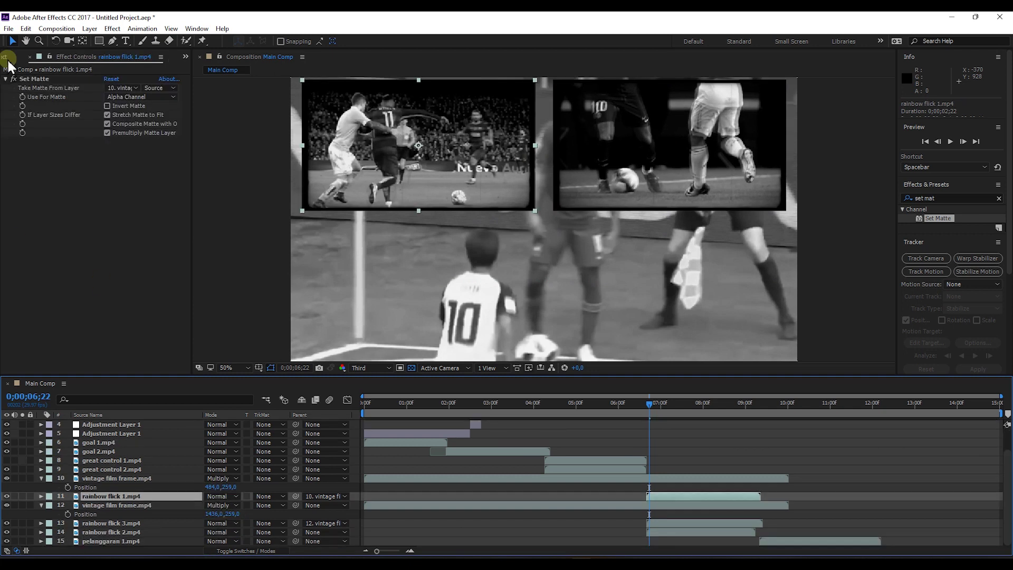
# - Add a third vintage film frame.mp4 layer directly above rainbow flick 2.mp4 and set its blending mode to Multiply
pyautogui.click(5, 57)
pyautogui.moveTo(67, 271); pyautogui.dragTo(119, 524)
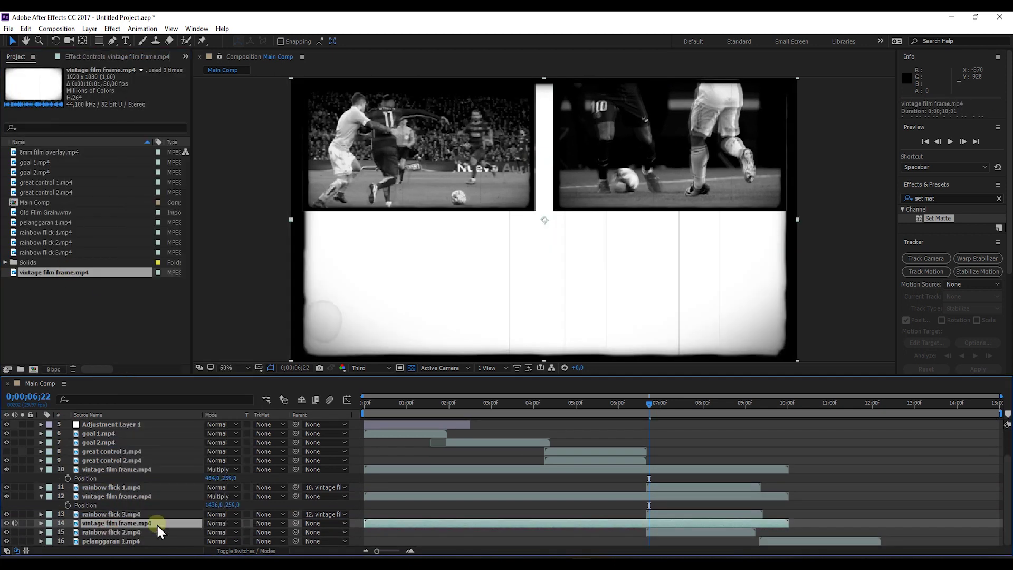
pyautogui.click(221, 523)
pyautogui.click(246, 100)
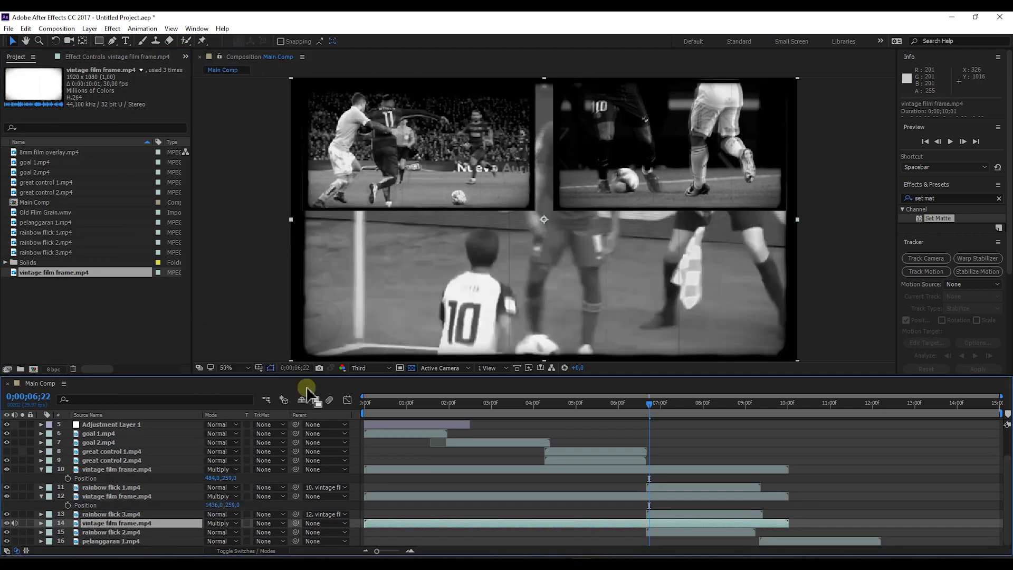
# - Apply Set Matte to rainbow flick 2.mp4 using the third vintage film frame.mp4 as matte, and parent the clip to that frame
pyautogui.click(132, 532)
pyautogui.moveTo(928, 217); pyautogui.dragTo(103, 533)
pyautogui.click(124, 87)
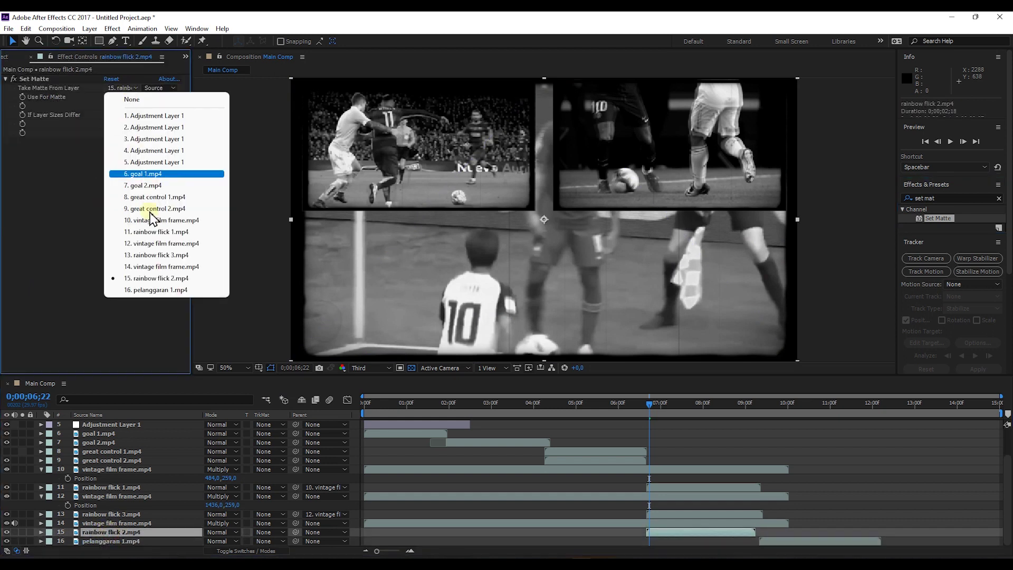
pyautogui.click(161, 267)
pyautogui.moveTo(296, 531); pyautogui.dragTo(128, 523)
# - Scale down the third vintage film frame.mp4 and position it at 1437, 787, below the rainbow flick 3 frame
pyautogui.click(128, 523)
pyautogui.press('s')
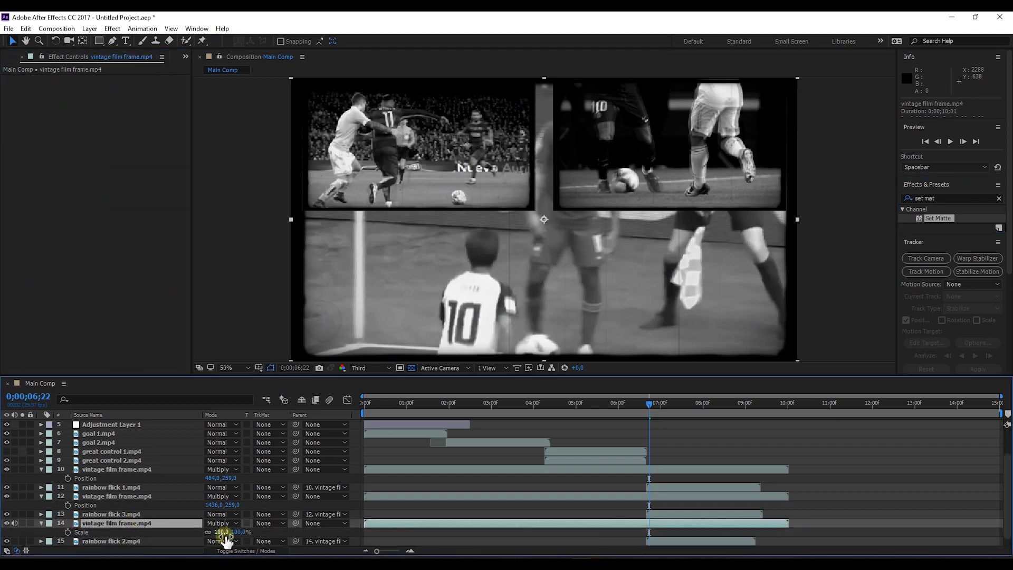
pyautogui.moveTo(226, 539); pyautogui.dragTo(451, 523)
pyautogui.press('p')
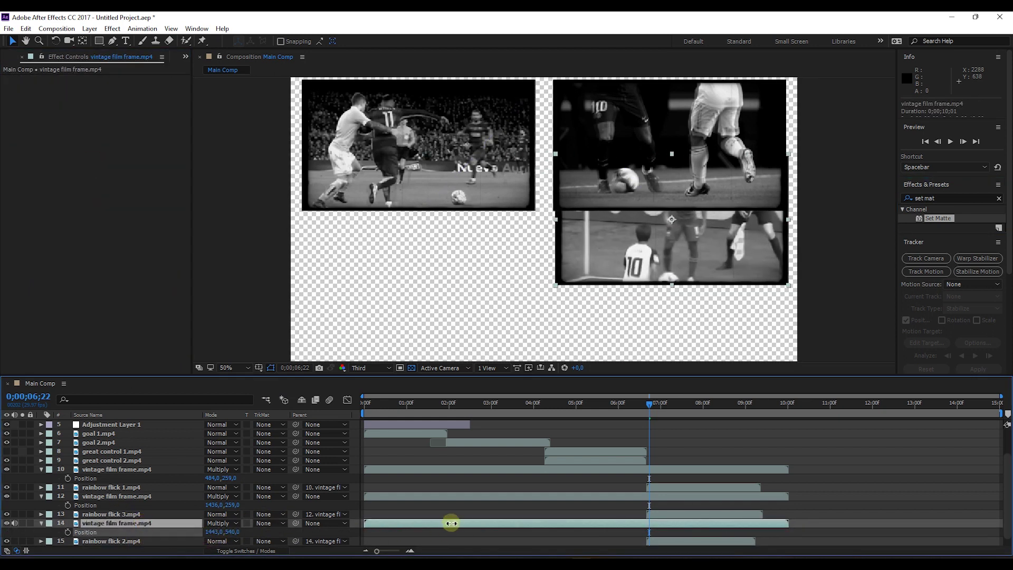
pyautogui.moveTo(235, 531); pyautogui.dragTo(211, 532)
pyautogui.click(397, 300)
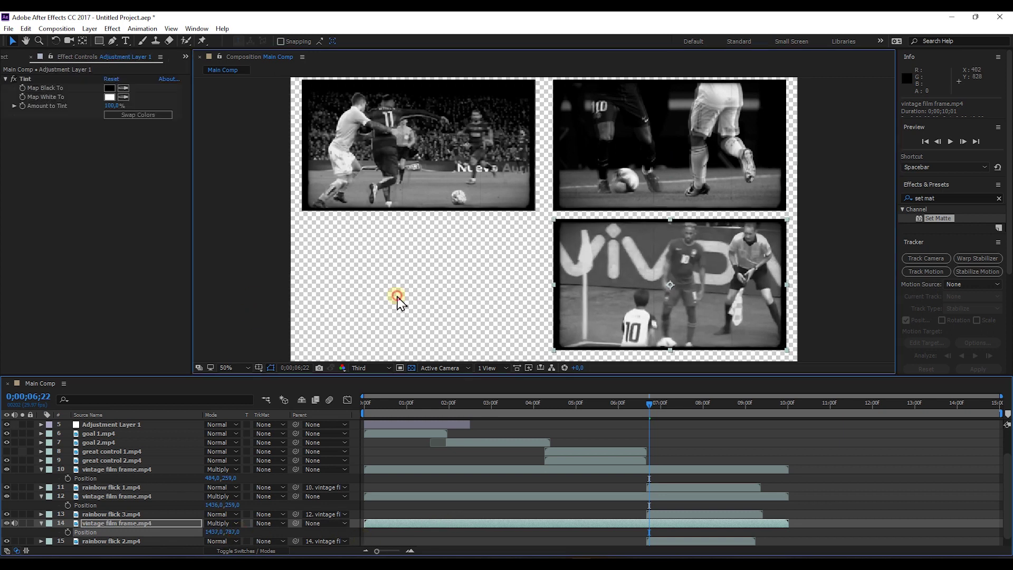
pyautogui.click(43, 483)
pyautogui.scroll(2, 32, 501)
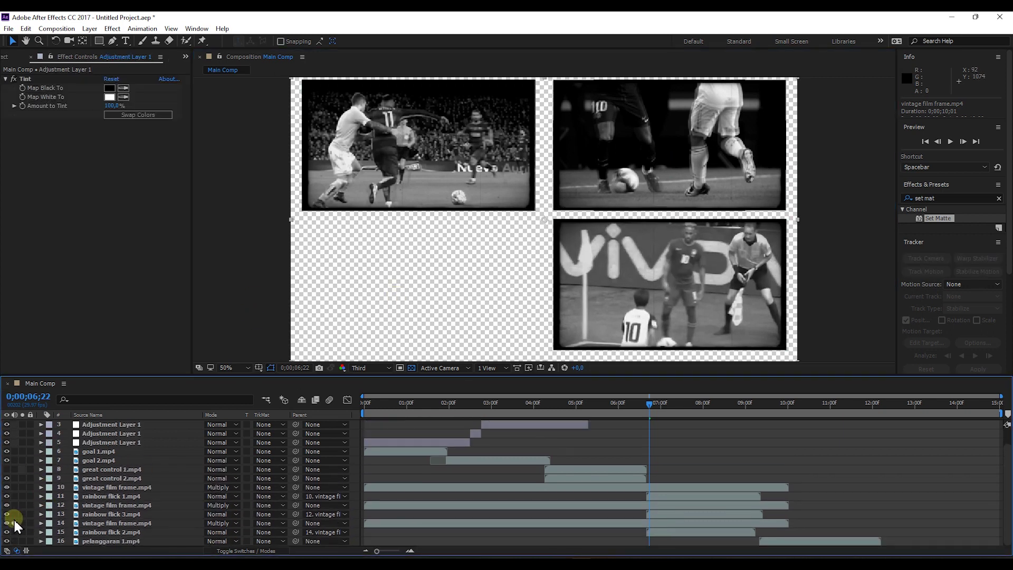
# - Create a black solid and place it in the layer stack directly below rainbow flick 2.mp4
pyautogui.rightClick(181, 478)
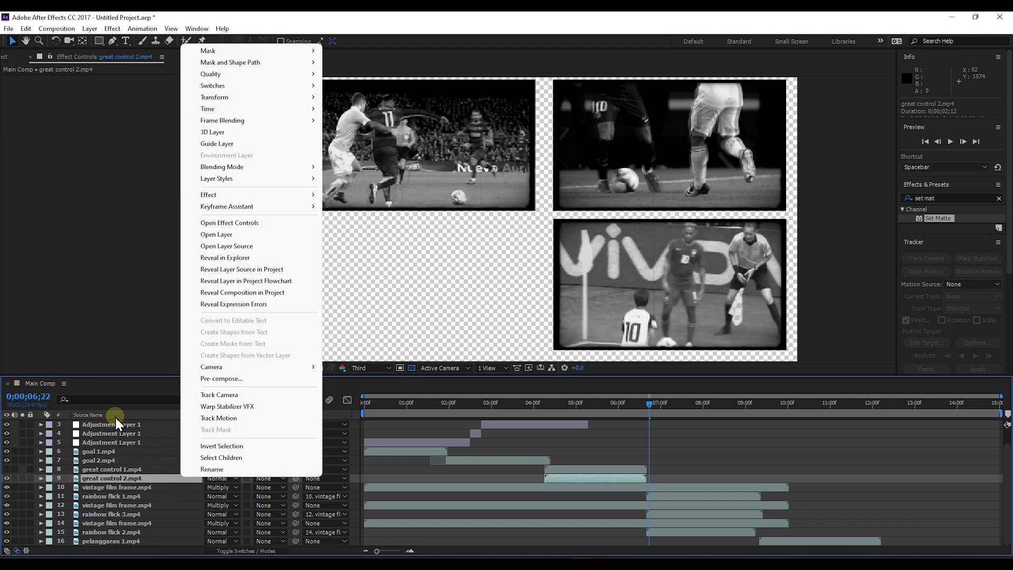
pyautogui.click(115, 424)
pyautogui.click(91, 29)
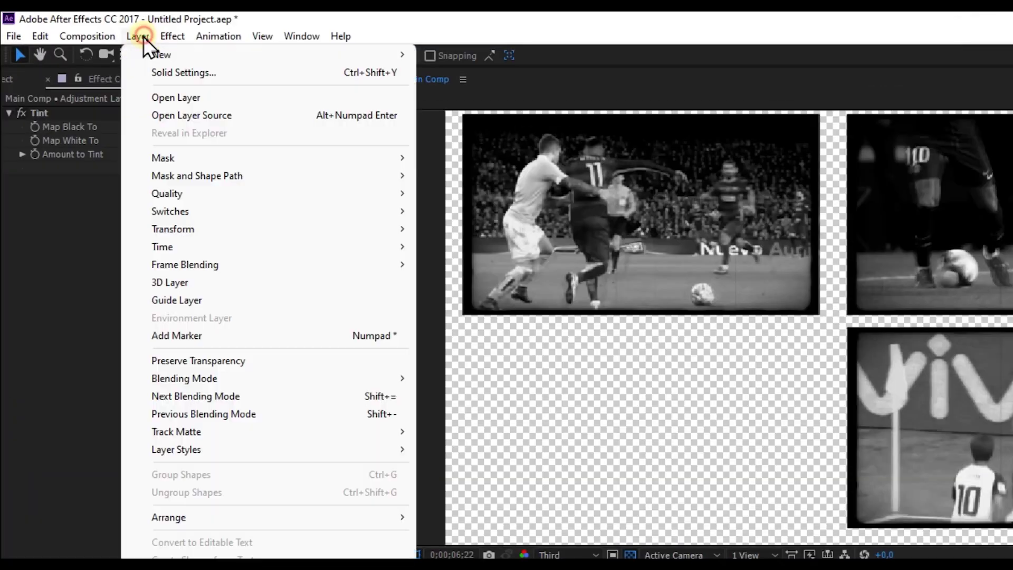
pyautogui.moveTo(227, 41)
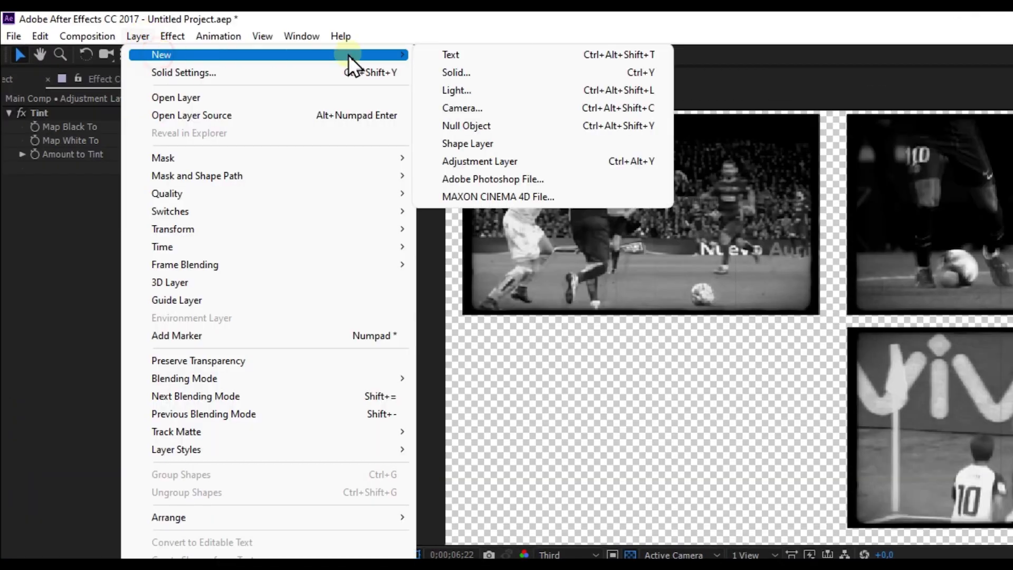
pyautogui.click(467, 74)
pyautogui.click(744, 493)
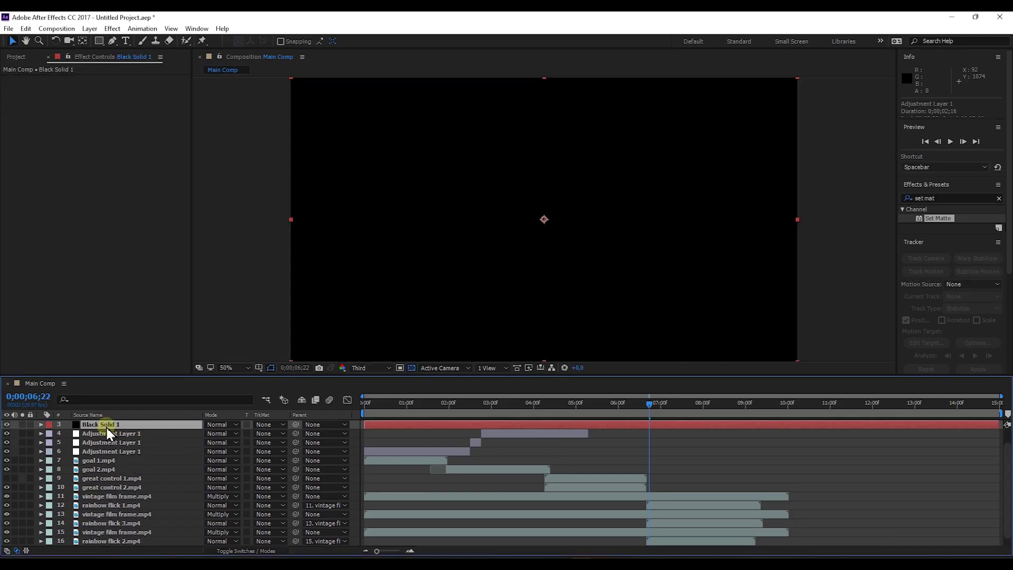
pyautogui.moveTo(105, 425); pyautogui.dragTo(110, 536)
# - Split the black solid at 0;00;06;20 and delete the part before that time
pyautogui.moveTo(650, 410); pyautogui.dragTo(647, 403)
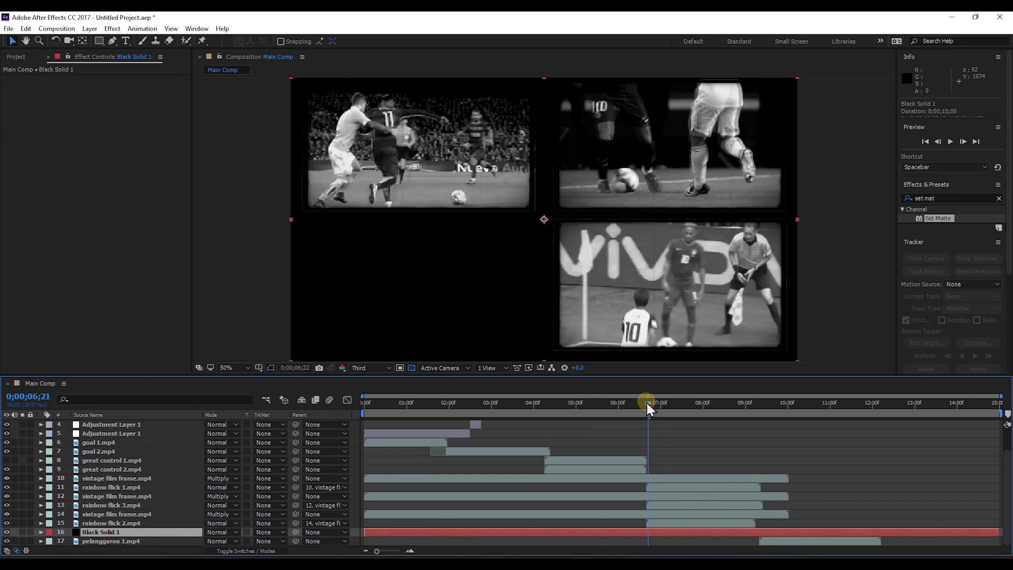
pyautogui.hotkey('ctrl', 'shift', 'd')
pyautogui.click(615, 536)
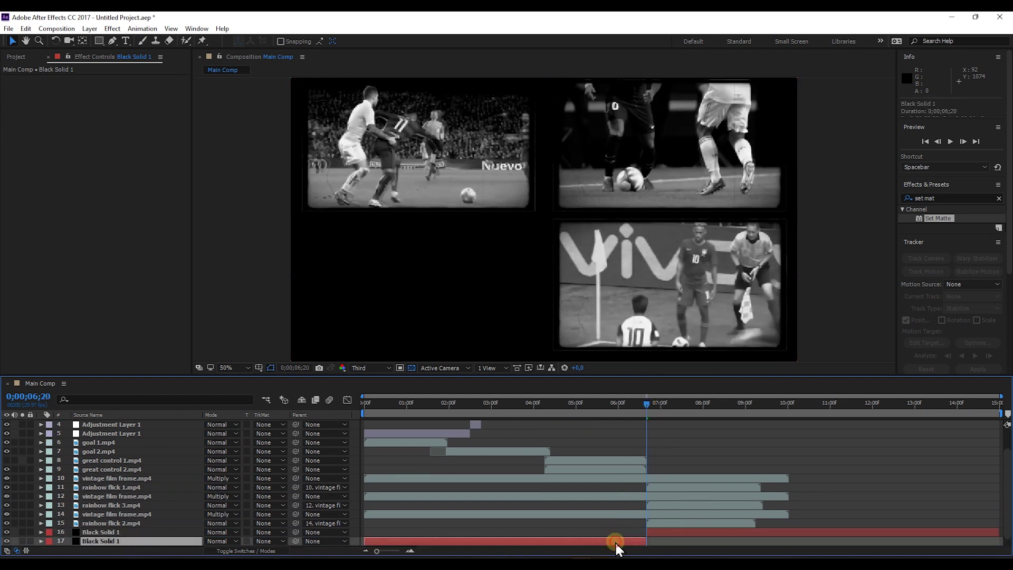
pyautogui.press('Delete')
# - Move the vintage film frame holding rainbow flick 1.mp4 down to roughly mid-height of the composition
pyautogui.click(654, 487)
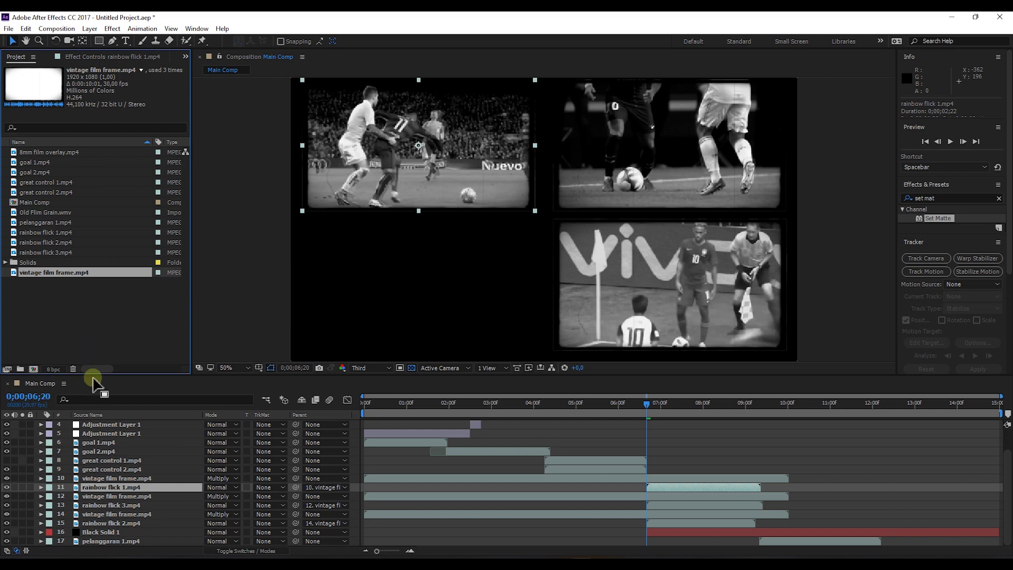
pyautogui.click(113, 477)
pyautogui.press('p')
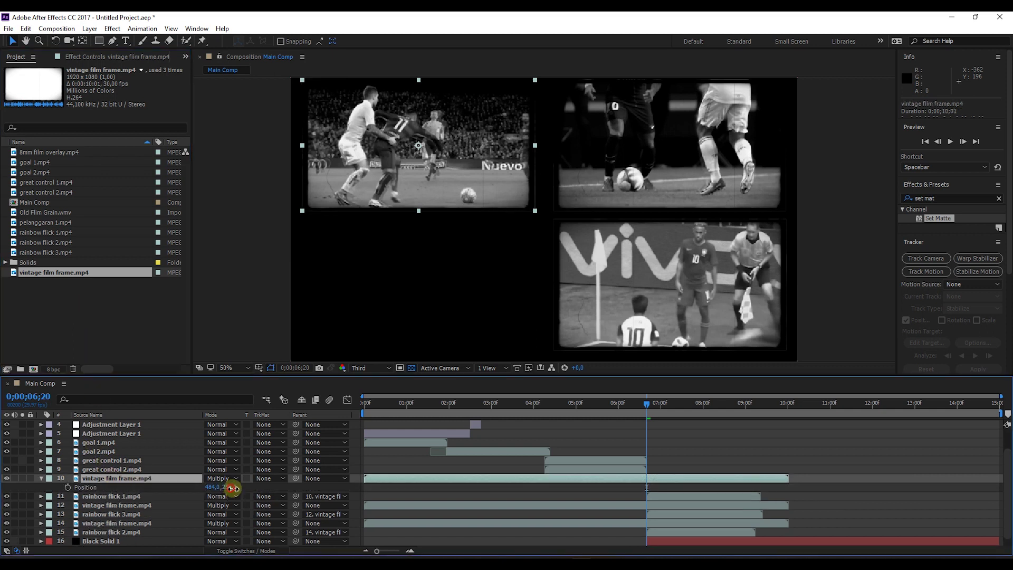
pyautogui.moveTo(232, 488); pyautogui.dragTo(157, 498)
pyautogui.click(41, 478)
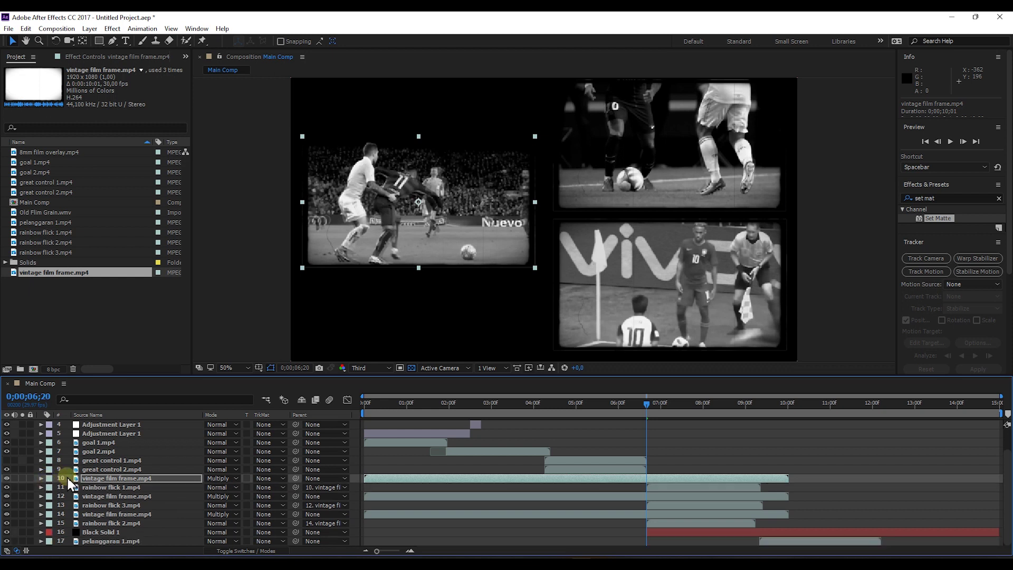
# - Add Old Flim Grain.wmv above the top vintage film frame.mp4, split it at 0;00;06;20 and delete the earlier part
pyautogui.click(40, 213)
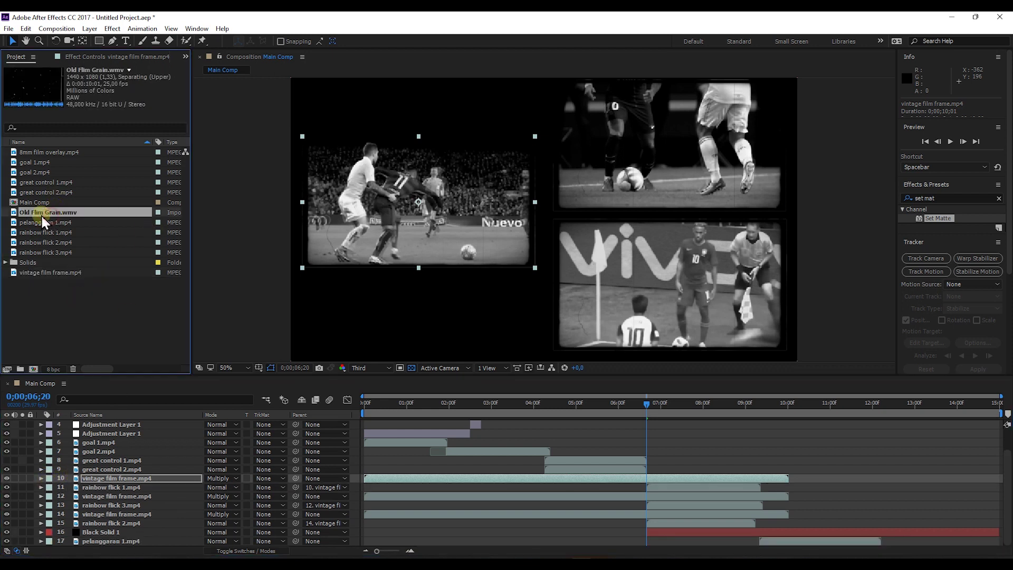
pyautogui.moveTo(42, 213); pyautogui.dragTo(127, 475)
pyautogui.hotkey('ctrl', 'shift', 'd')
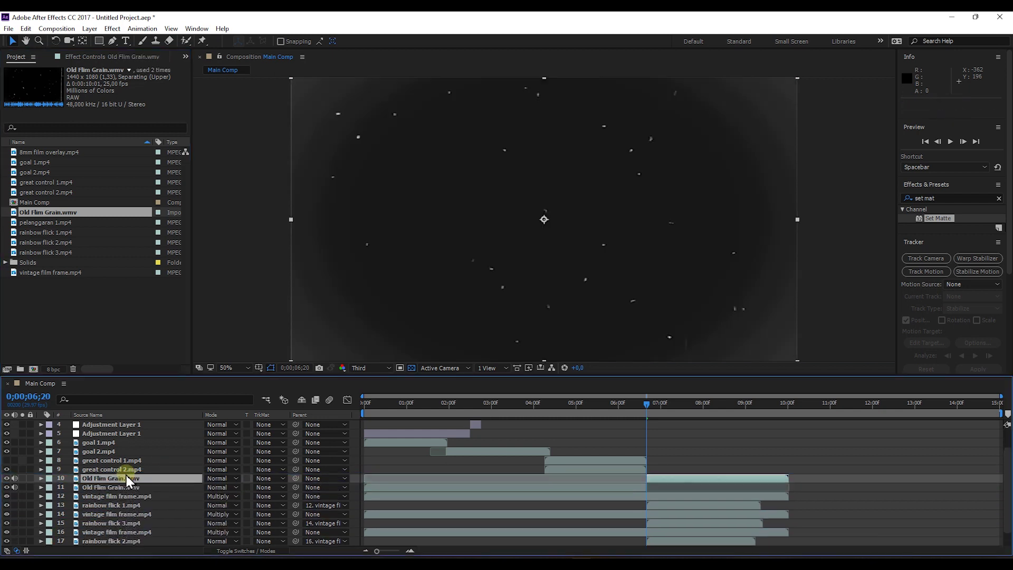
pyautogui.click(585, 488)
pyautogui.press('Delete')
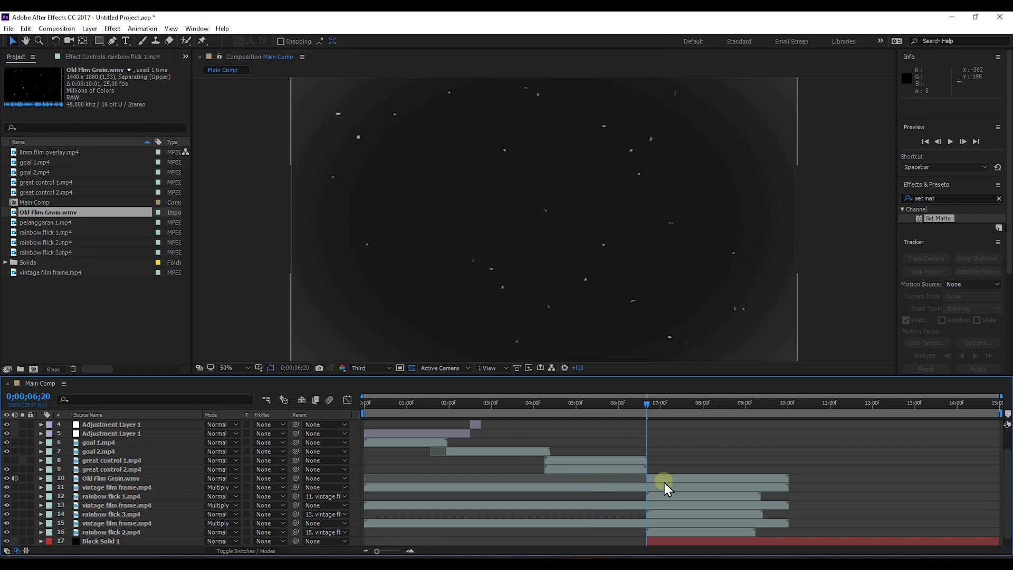
# - Set the blending mode of the Old Flim Grain.wmv layer to Screen
pyautogui.click(663, 479)
pyautogui.click(234, 478)
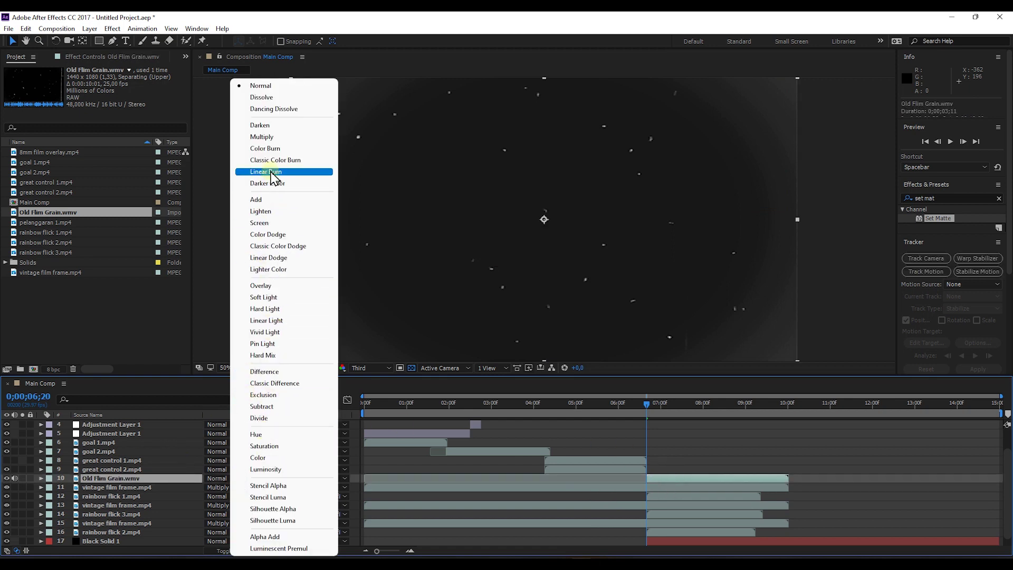
pyautogui.click(259, 223)
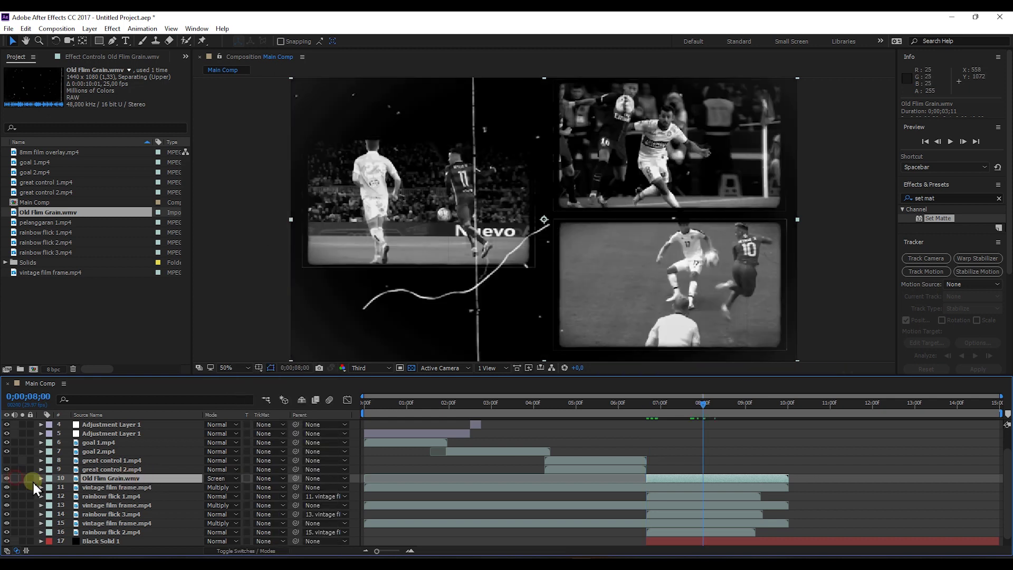
# - Set the opacity of the Old Flim Grain.wmv layer to 60%
pyautogui.click(41, 478)
pyautogui.click(50, 487)
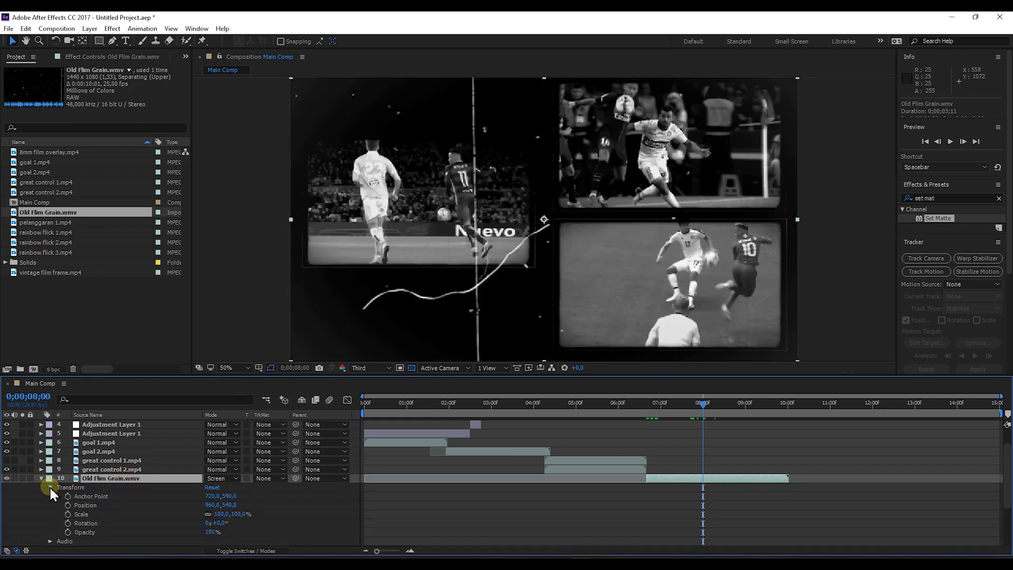
pyautogui.scroll(-1, 176, 523)
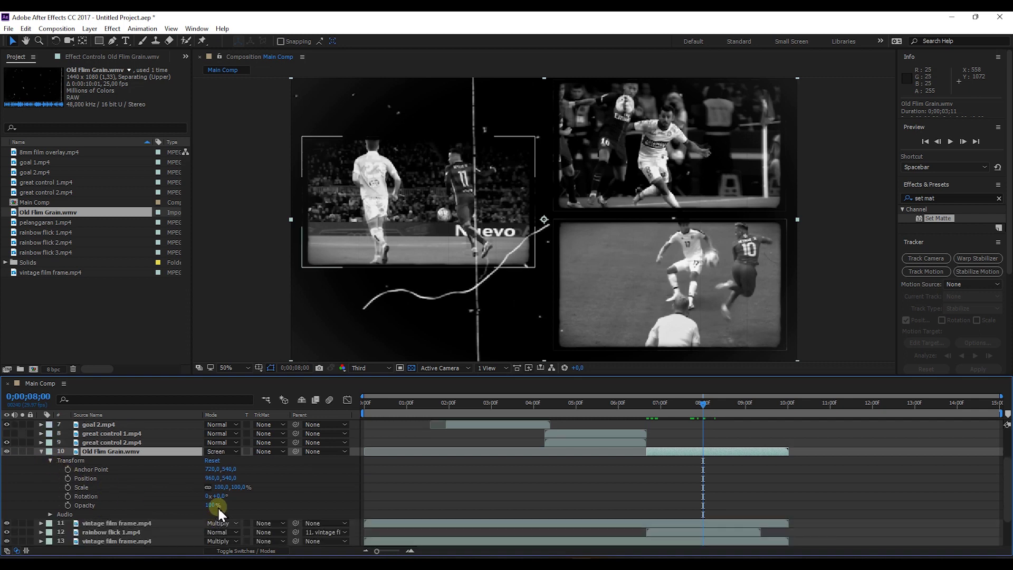
pyautogui.click(214, 504)
pyautogui.click(35, 447)
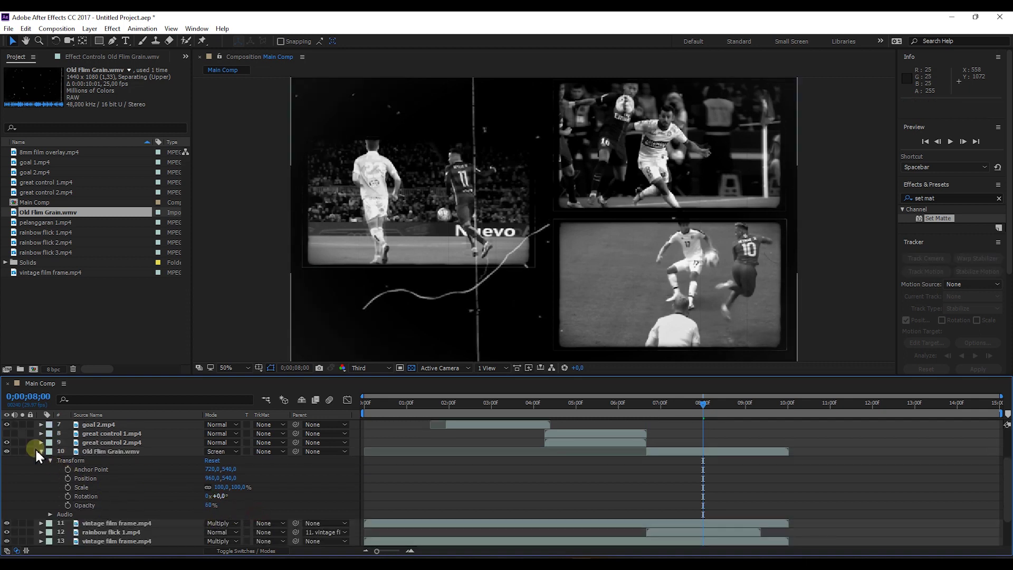
pyautogui.click(41, 451)
pyautogui.moveTo(694, 413)
pyautogui.mouseDown()
pyautogui.moveTo(684, 400)
pyautogui.moveTo(732, 409)
pyautogui.moveTo(693, 404)
pyautogui.mouseUp()
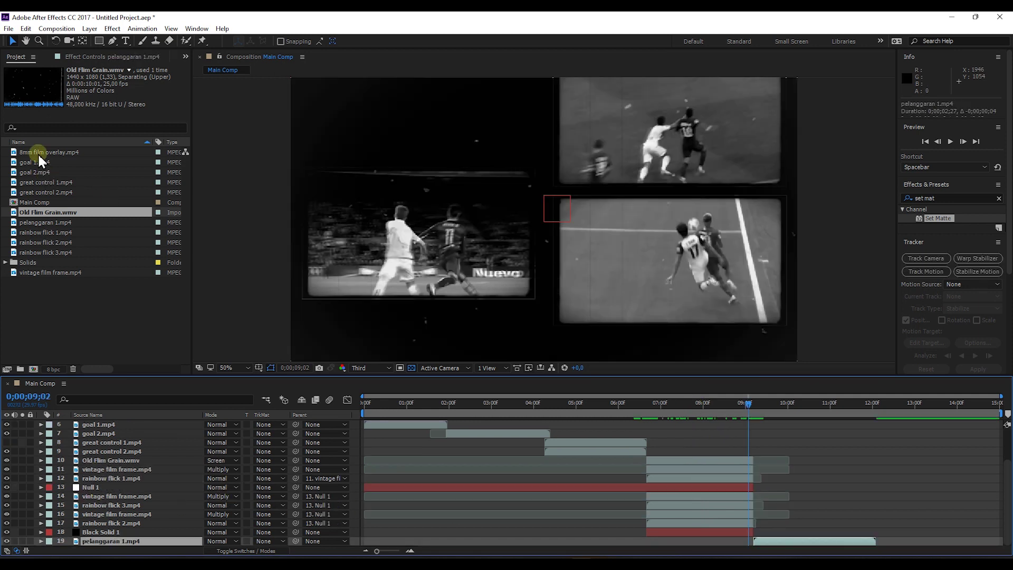
# - Add 8mm film overlay.mp4 directly above pelanggaran 1.mp4, set its blending mode to Darken, and preview the result after 0;00;09;08
pyautogui.click(14, 155)
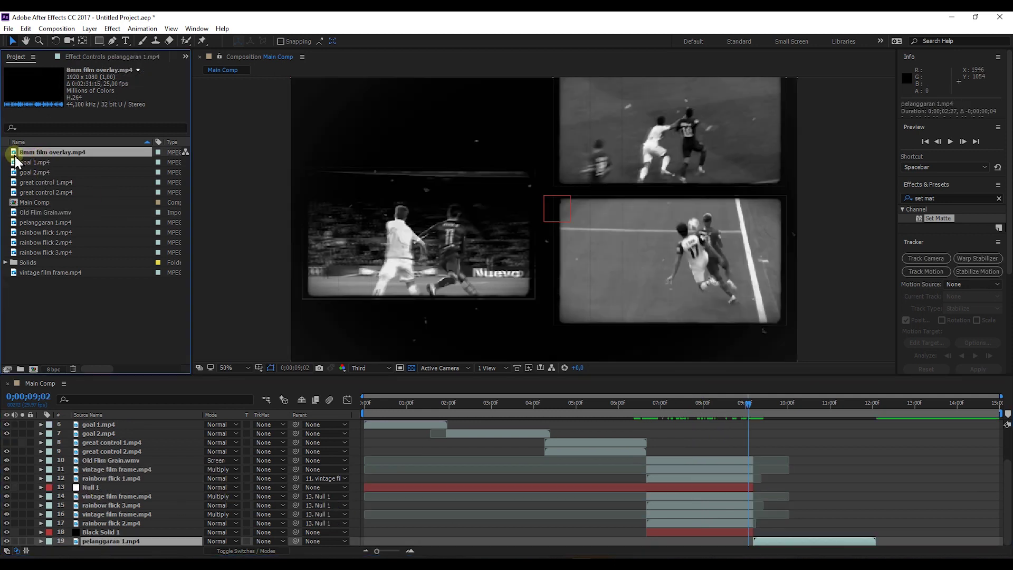
pyautogui.moveTo(35, 152); pyautogui.dragTo(150, 506)
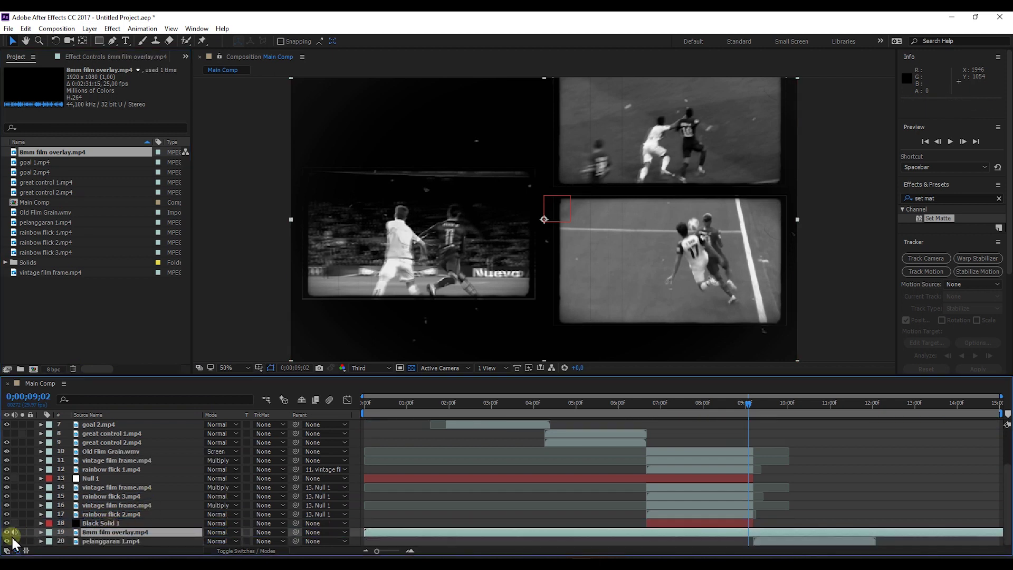
pyautogui.moveTo(746, 403); pyautogui.dragTo(757, 406)
pyautogui.click(216, 533)
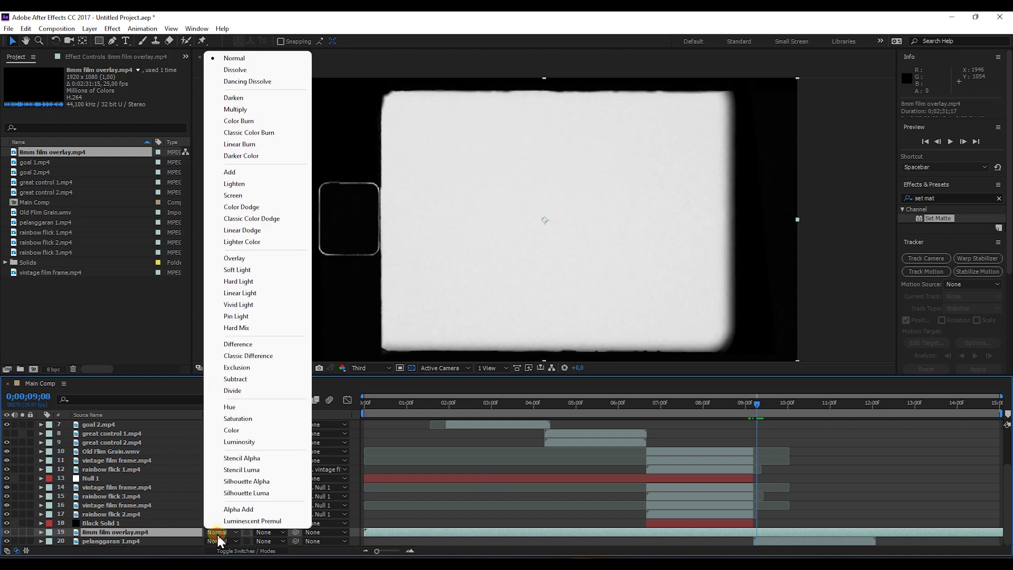
pyautogui.click(243, 99)
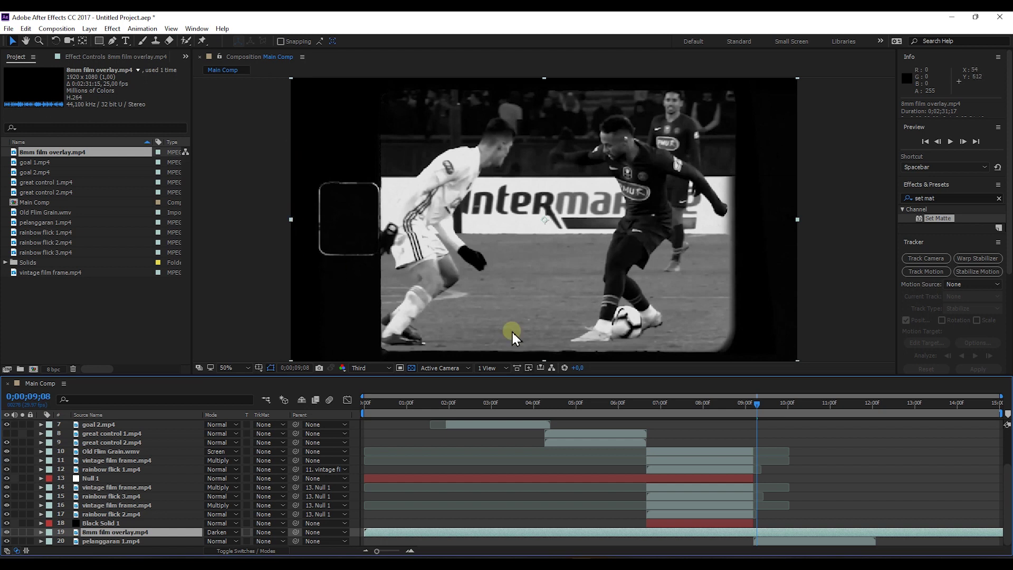
pyautogui.moveTo(760, 404); pyautogui.dragTo(774, 405)
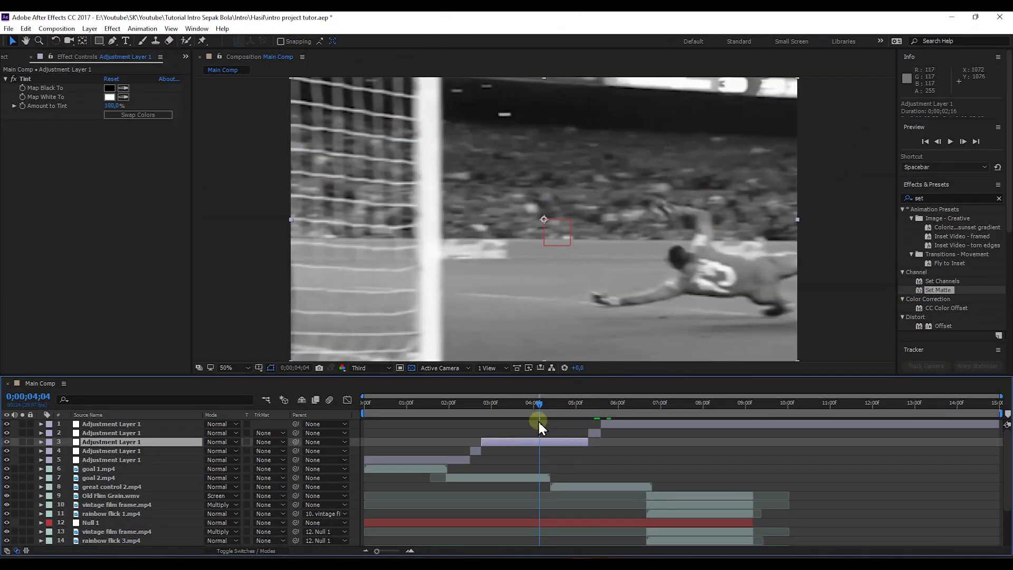
# - Create a turquoise 1920 × 1080 px solid layer, with the current time set to 0;00;04;02
pyautogui.moveTo(540, 402); pyautogui.dragTo(536, 403)
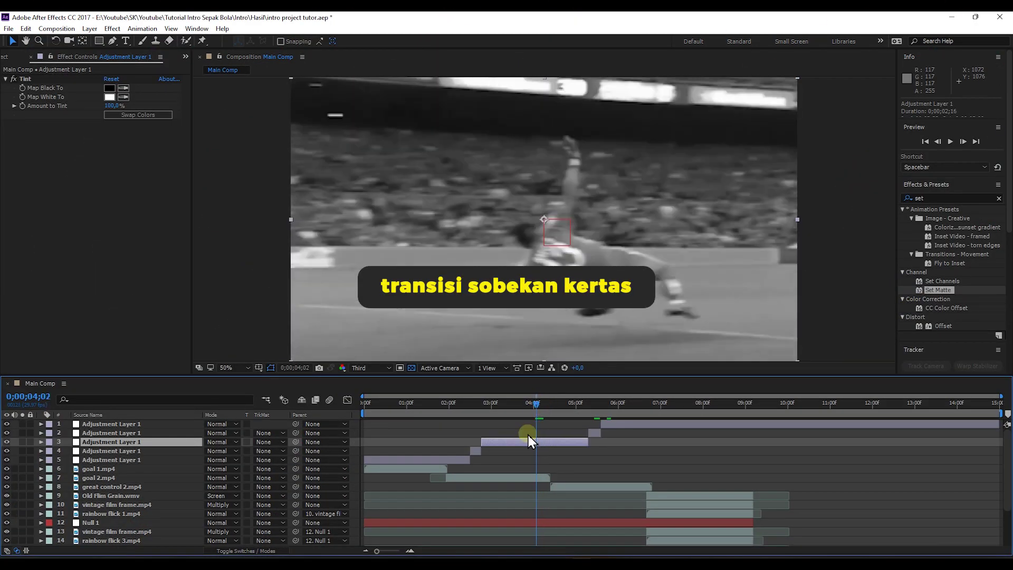
pyautogui.click(90, 28)
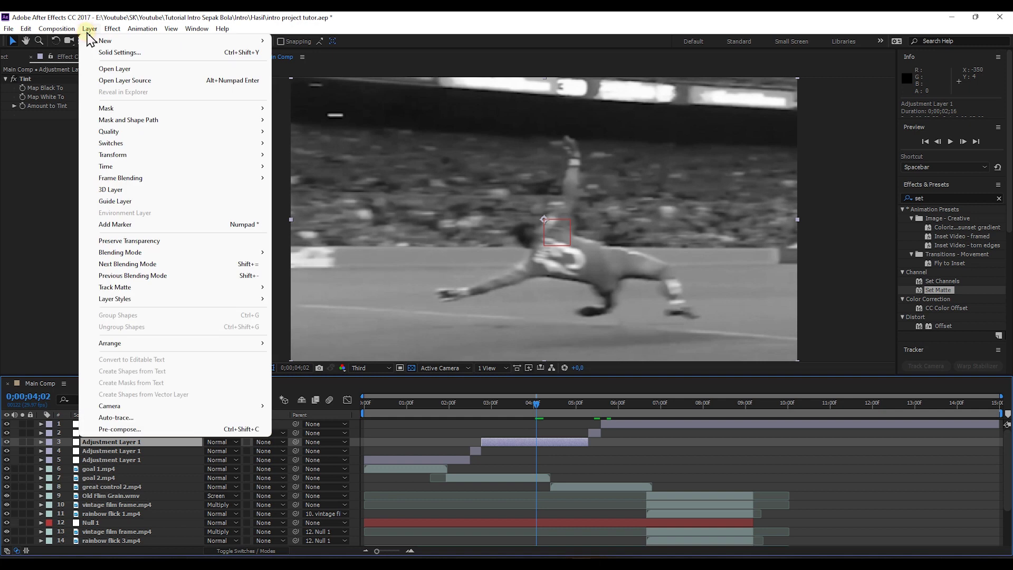
pyautogui.moveTo(106, 44)
pyautogui.click(284, 53)
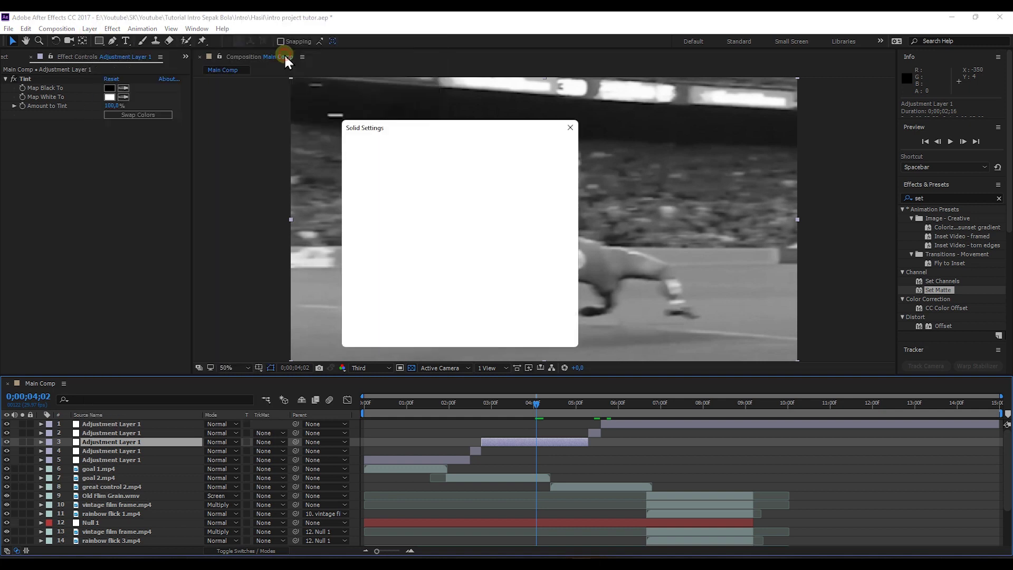
pyautogui.click(453, 305)
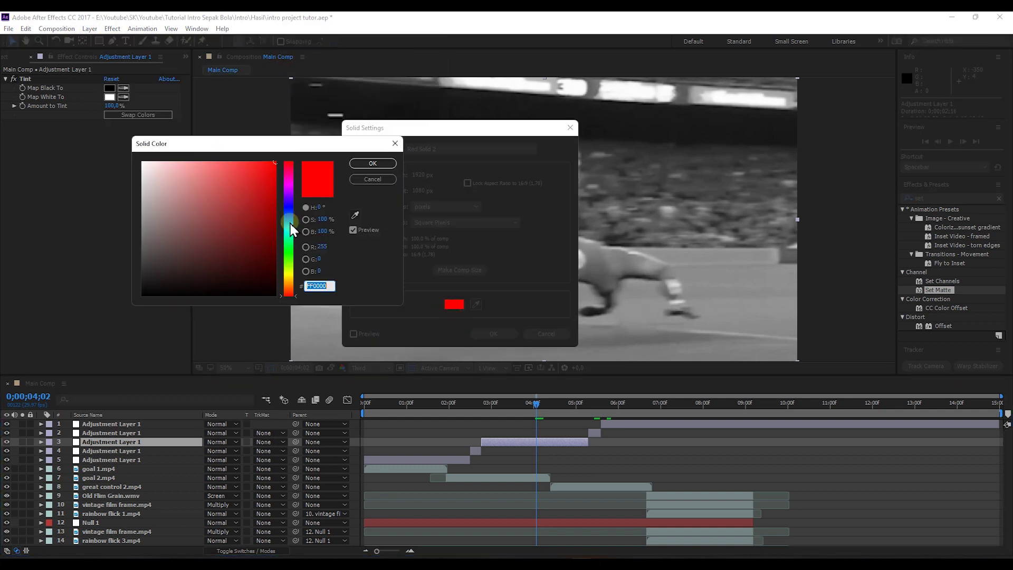
pyautogui.moveTo(291, 256); pyautogui.dragTo(289, 239)
pyautogui.click(369, 166)
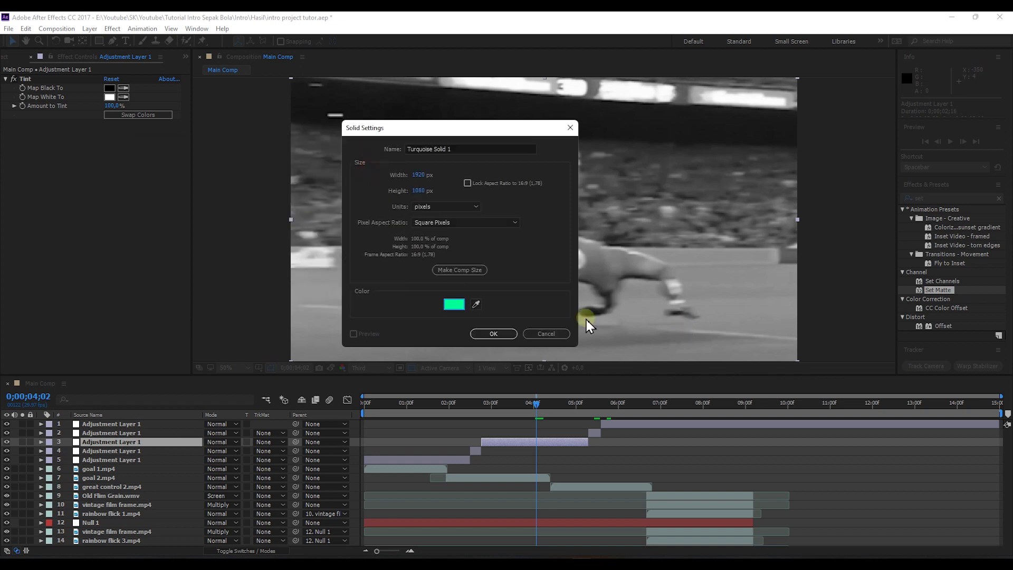
pyautogui.click(501, 333)
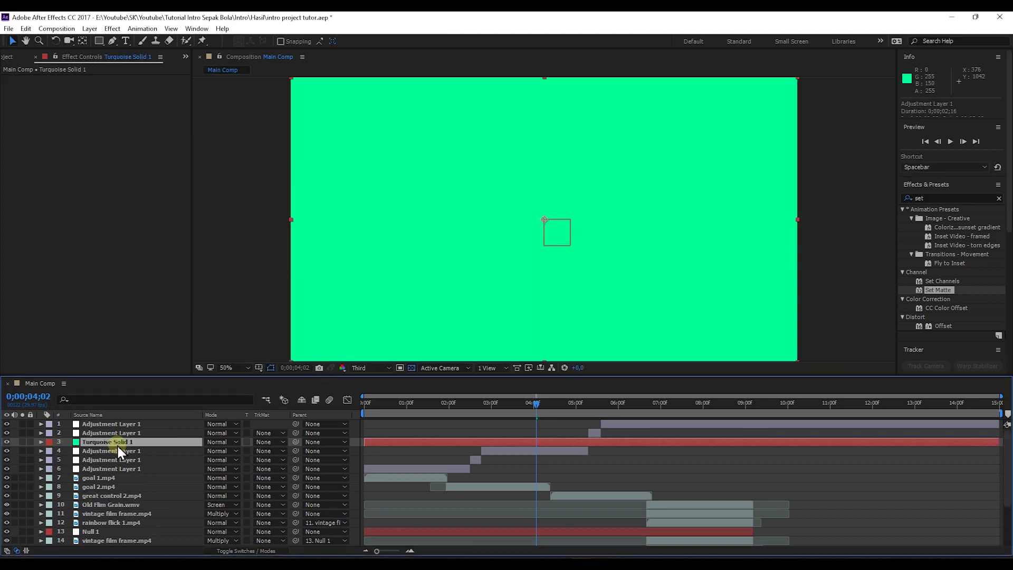
# - Place the turquoise solid between goal 1.mp4 and goal 2.mp4, and hide the adjustment layer spanning 0;00;04;02
pyautogui.moveTo(118, 446); pyautogui.dragTo(121, 484)
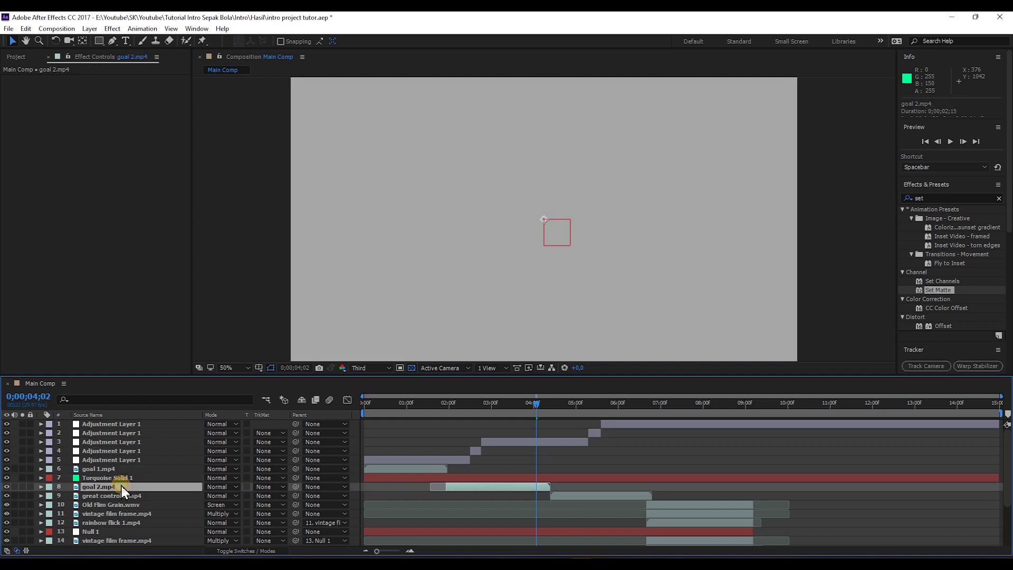
pyautogui.click(498, 439)
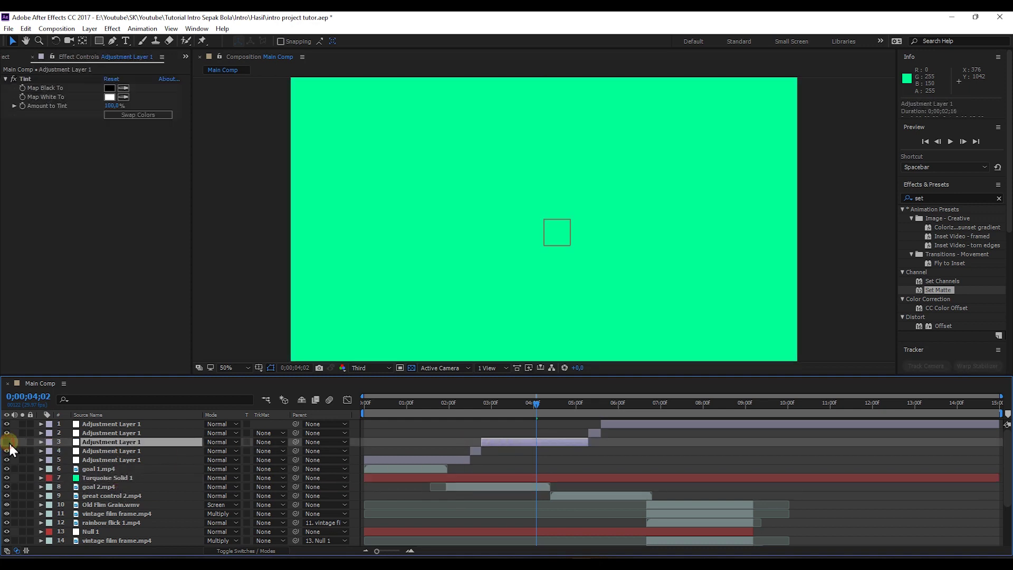
# - Move great control 2.mp4 directly above goal 2.mp4, start it at 0;00;04;02 and lengthen it with Time Stretch
pyautogui.click(566, 496)
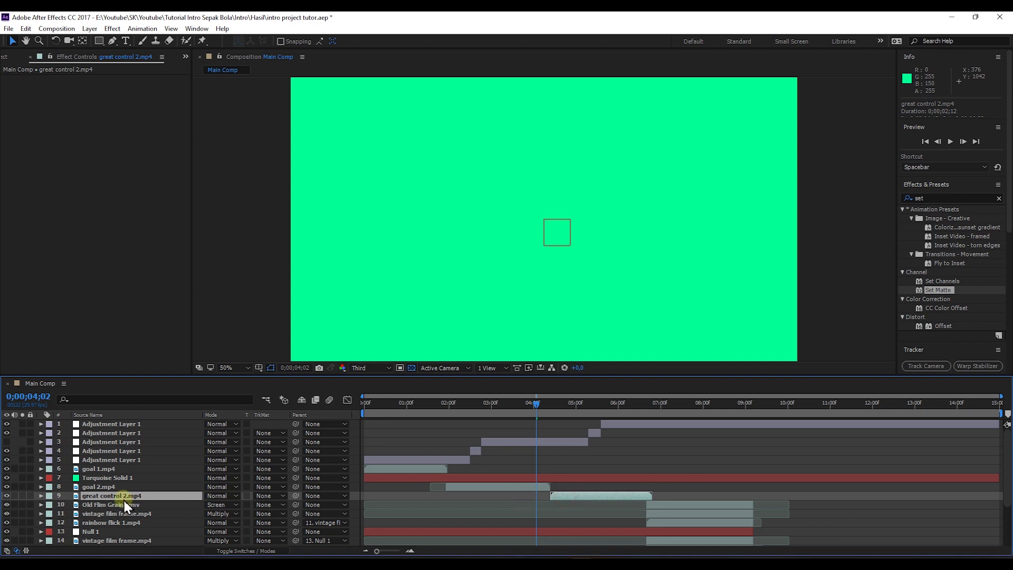
pyautogui.moveTo(122, 498); pyautogui.dragTo(124, 480)
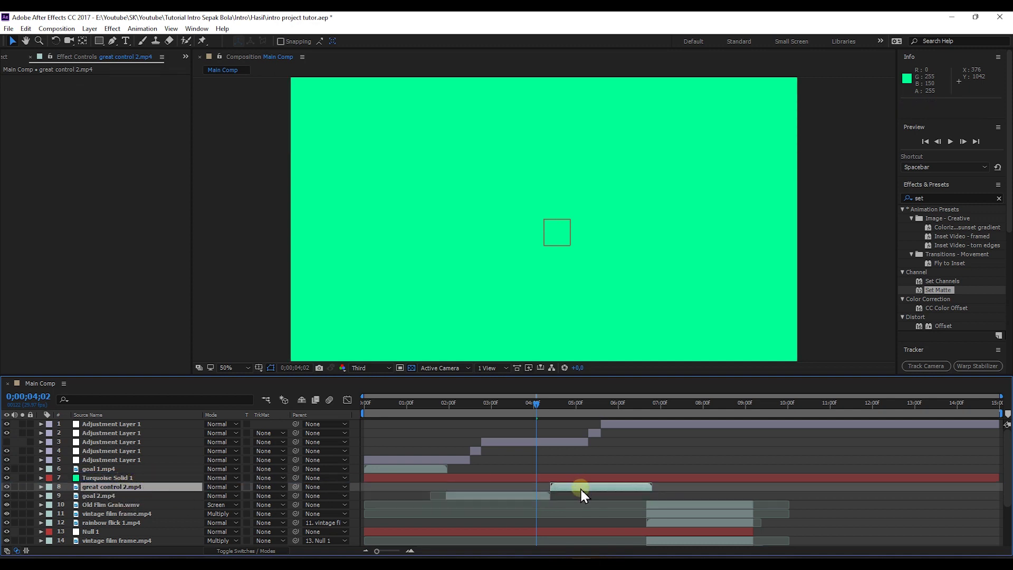
pyautogui.moveTo(559, 485); pyautogui.dragTo(562, 486)
pyautogui.moveTo(652, 117)
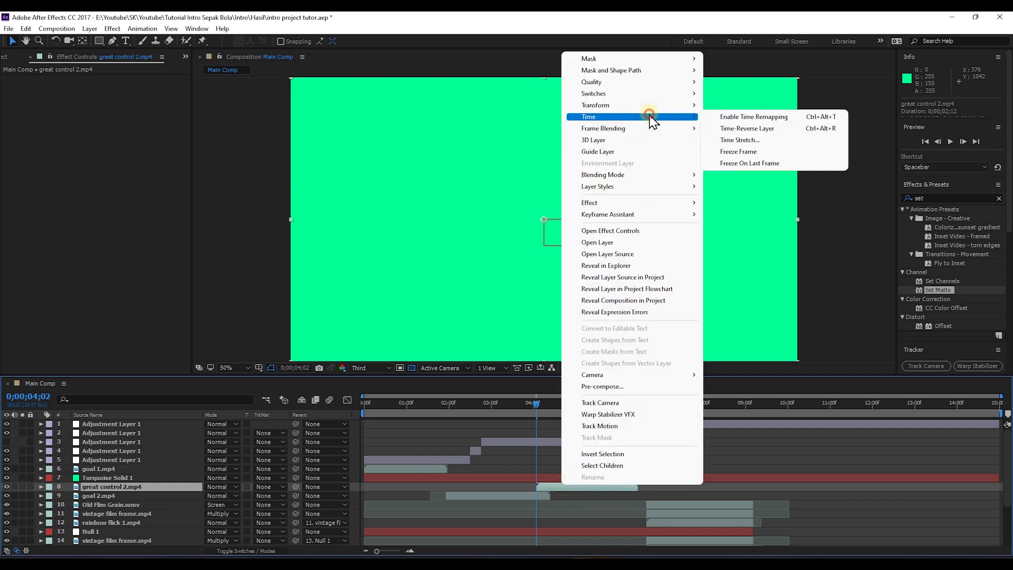
pyautogui.click(730, 147)
pyautogui.press('Return')
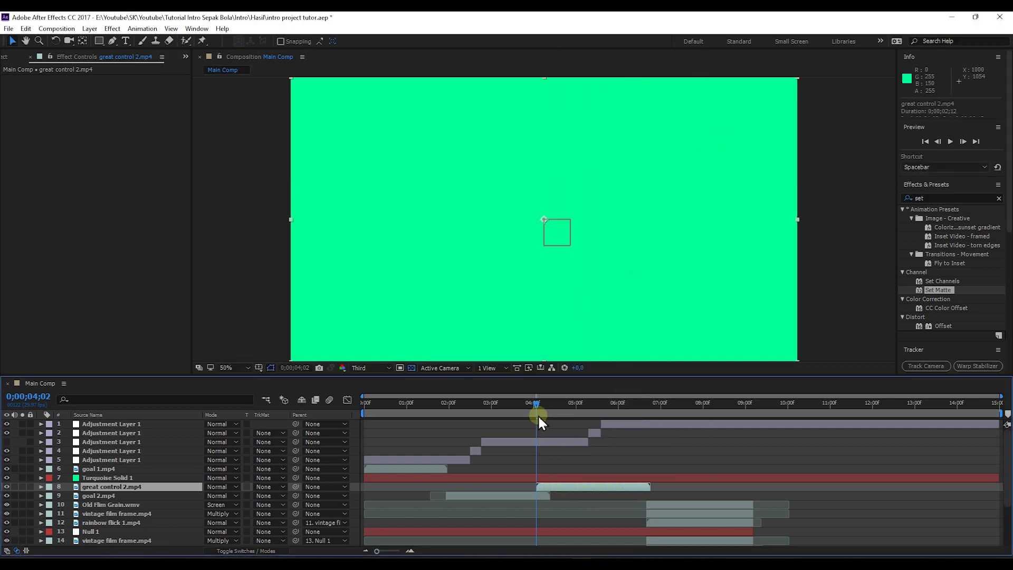
# - Draw a closed mask shaped like a jagged horizontal strip across the middle of the turquoise solid with the Pen tool
pyautogui.click(423, 478)
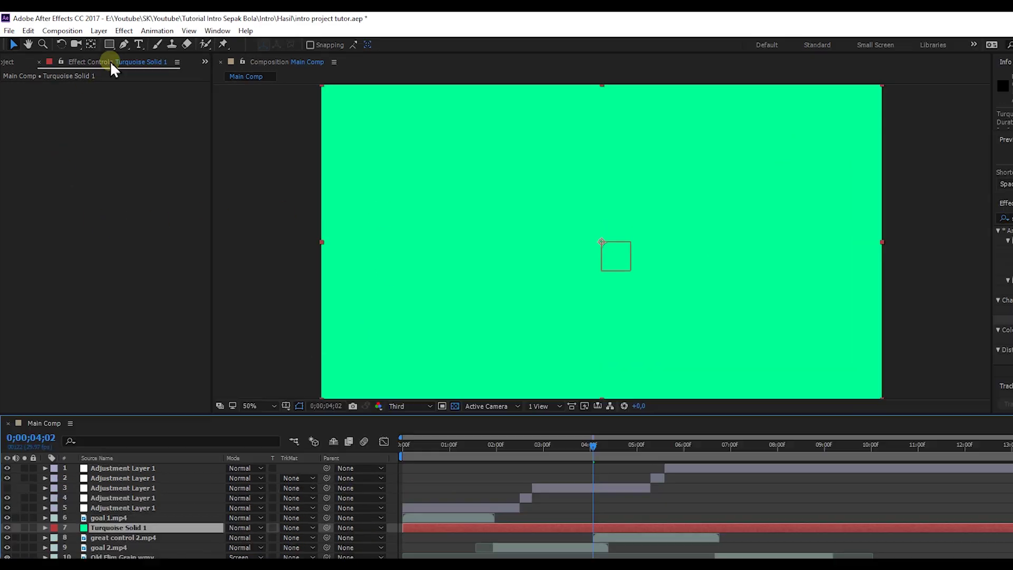
pyautogui.click(111, 40)
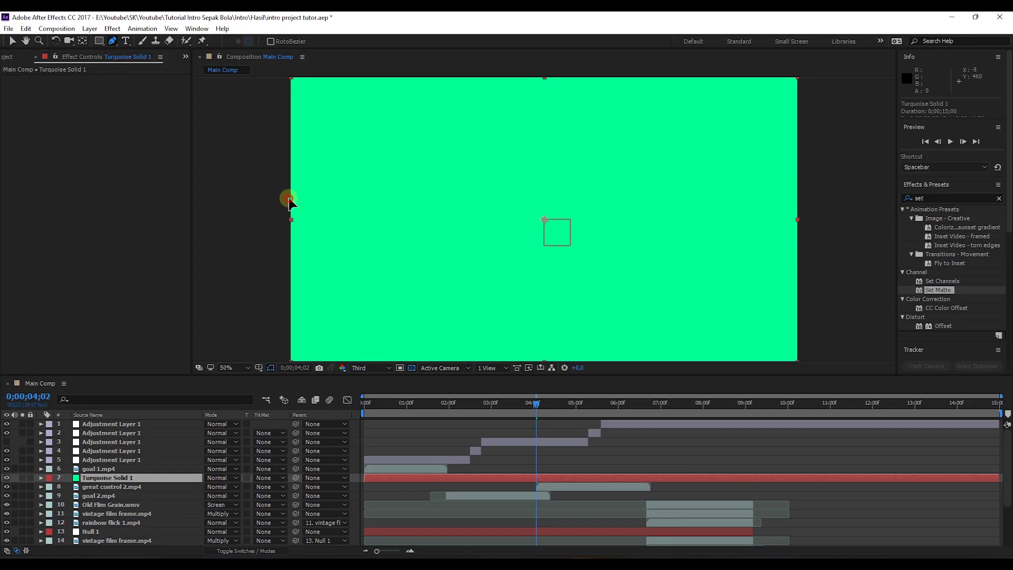
pyautogui.moveTo(289, 199); pyautogui.dragTo(285, 214)
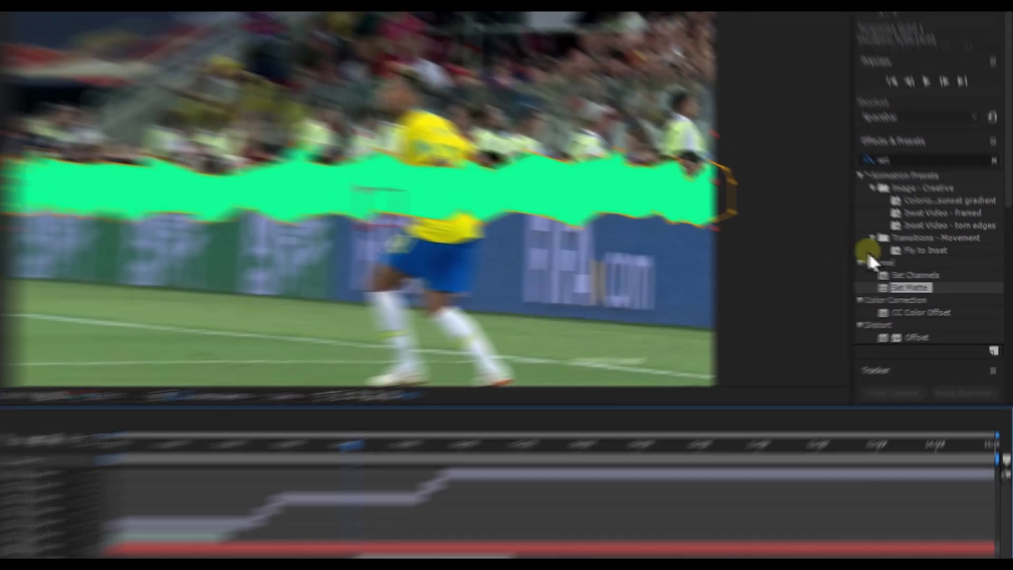
# - Apply Turbulent Displace to the turquoise solid with Size 10 and Complexity 10, and trim the layer's start to 0;00;04;02
pyautogui.click(931, 198)
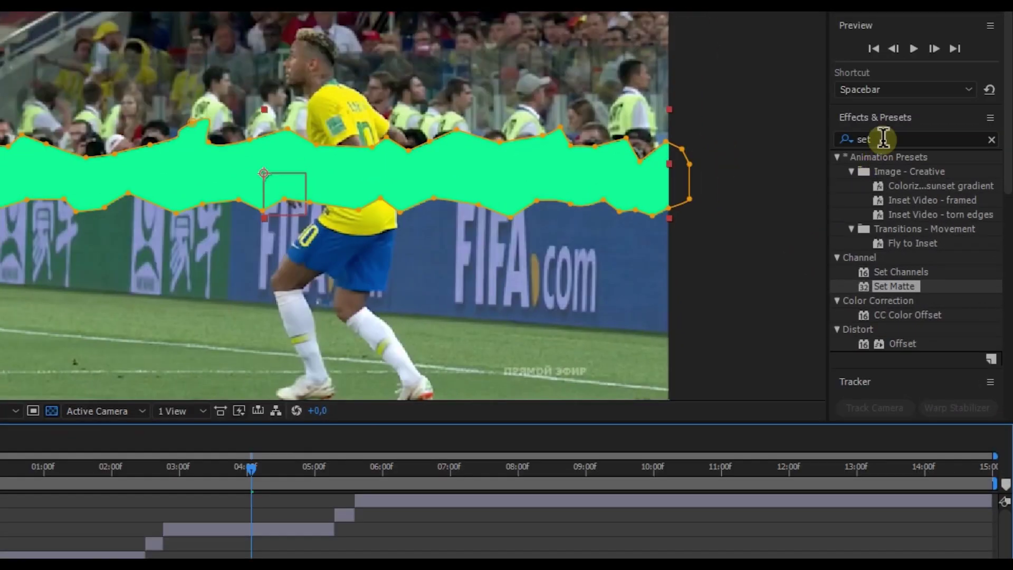
pyautogui.write('turbu')
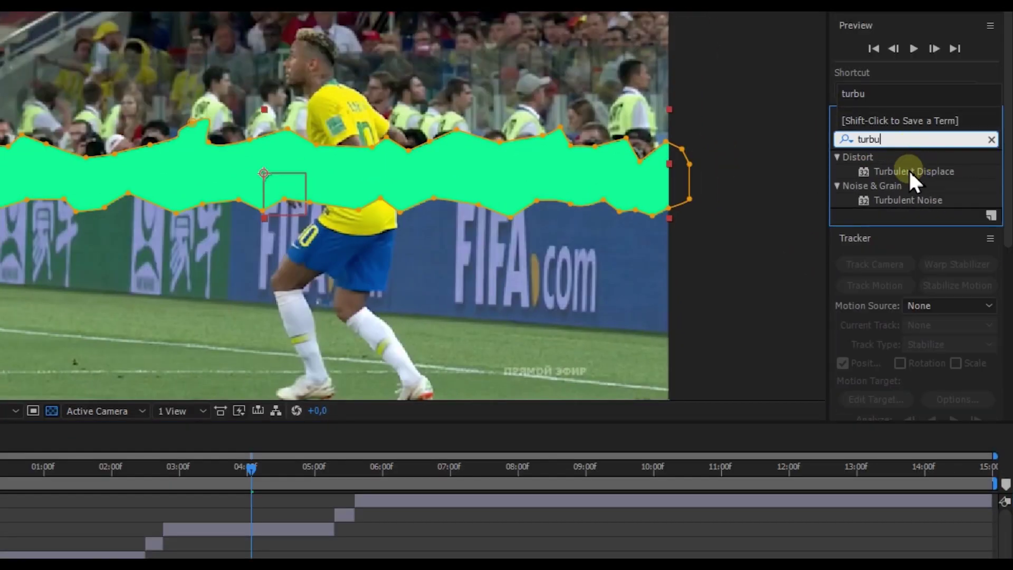
pyautogui.moveTo(913, 177); pyautogui.dragTo(451, 479)
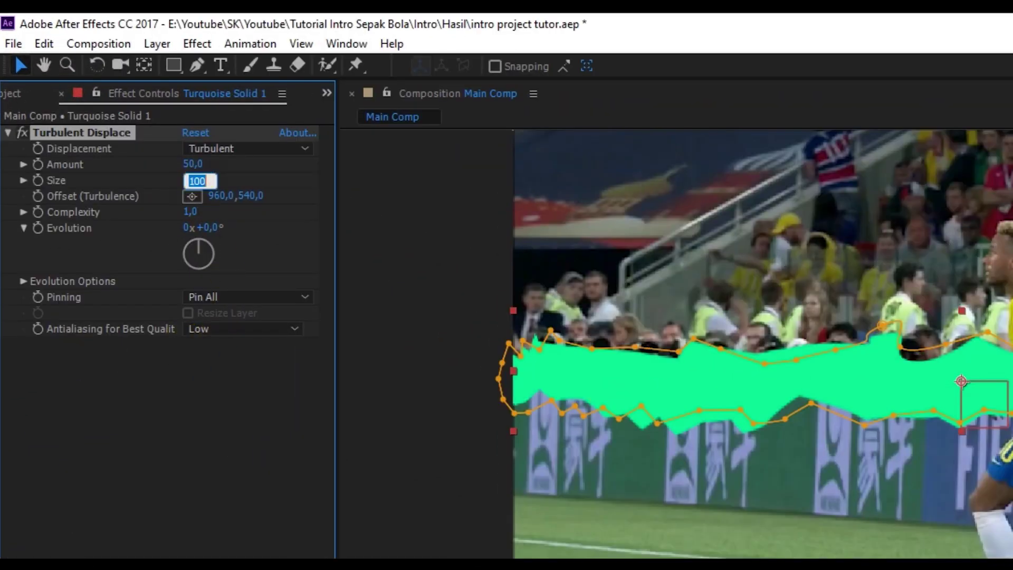
pyautogui.write('10')
pyautogui.click(177, 446)
pyautogui.click(191, 211)
pyautogui.write('10')
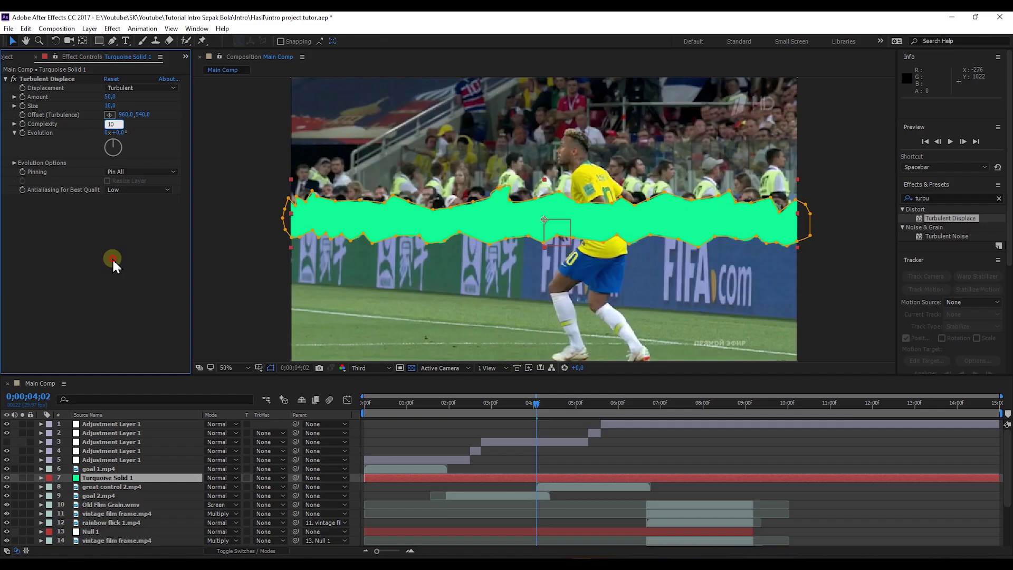
pyautogui.click(112, 257)
pyautogui.hotkey('alt', '[')
# - Find the Drop Shadow effect and apply it to the turquoise solid
pyautogui.doubleClick(949, 198)
pyautogui.write('line')
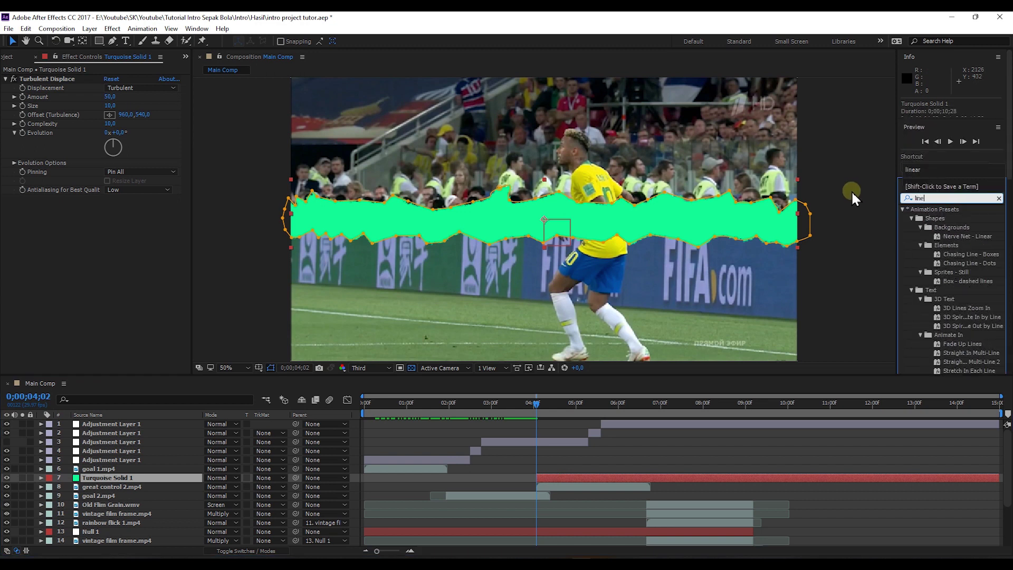
pyautogui.press('BackSpace')
pyautogui.press('BackSpace')
pyautogui.press('BackSpace')
pyautogui.press('BackSpace')
pyautogui.write('drop shar')
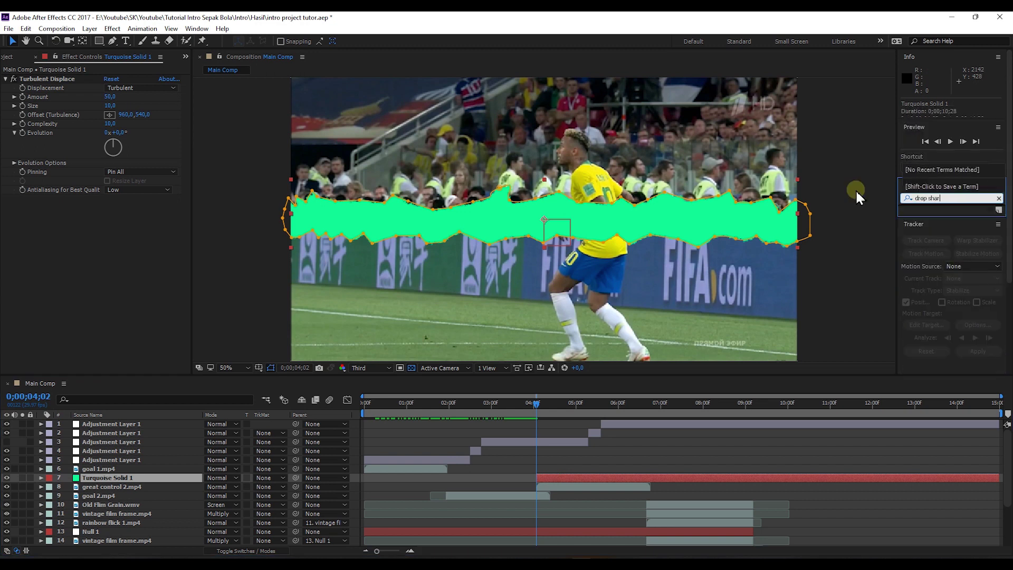
pyautogui.press('BackSpace')
pyautogui.write('d')
pyautogui.moveTo(945, 218); pyautogui.dragTo(559, 476)
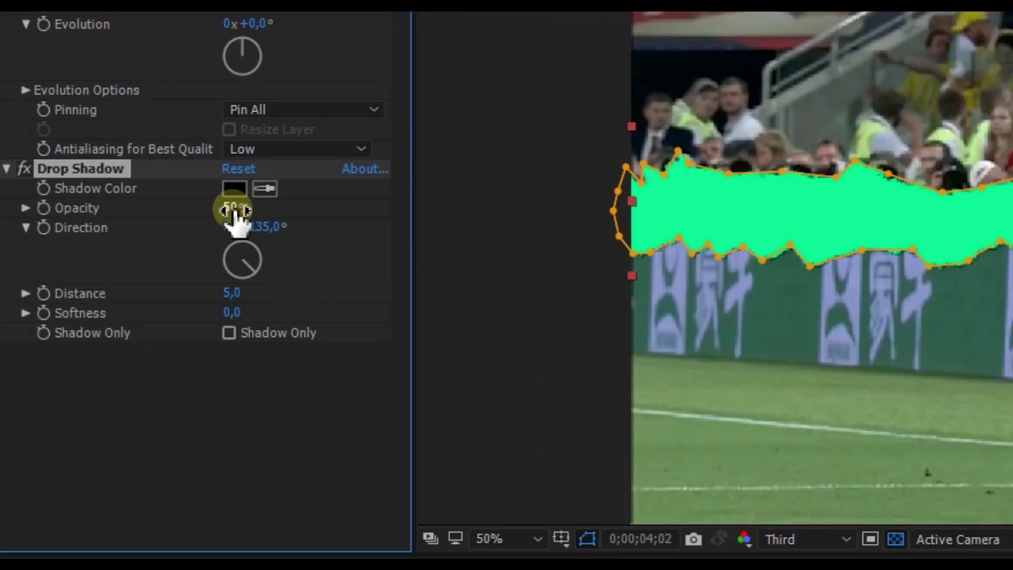
# - Set the Drop Shadow's opacity to 100%, distance to 4 and softness to 20
pyautogui.moveTo(111, 216); pyautogui.dragTo(157, 216)
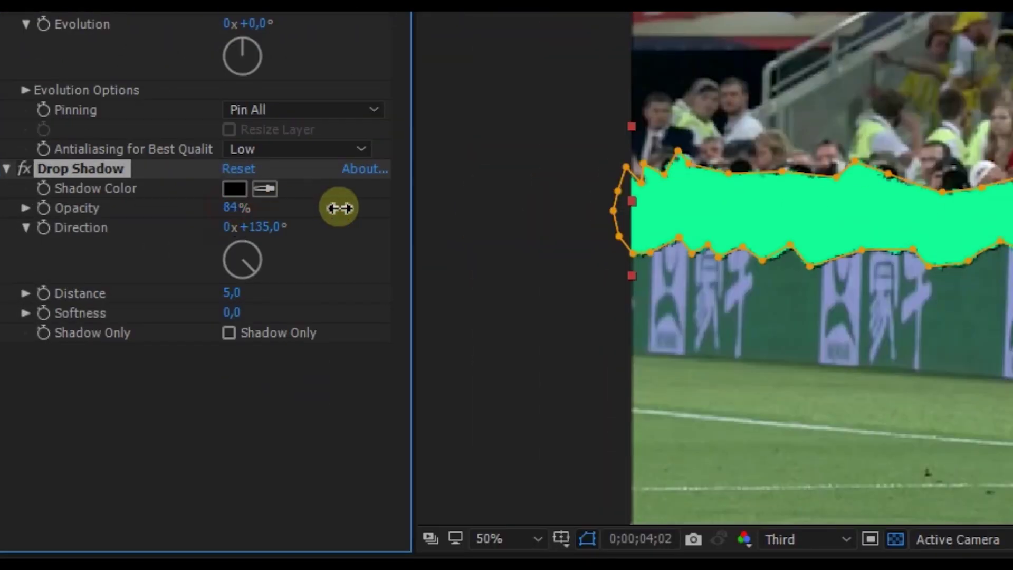
pyautogui.moveTo(339, 208); pyautogui.dragTo(396, 206)
pyautogui.moveTo(237, 312)
pyautogui.mouseDown()
pyautogui.moveTo(263, 312)
pyautogui.moveTo(233, 308)
pyautogui.mouseUp()
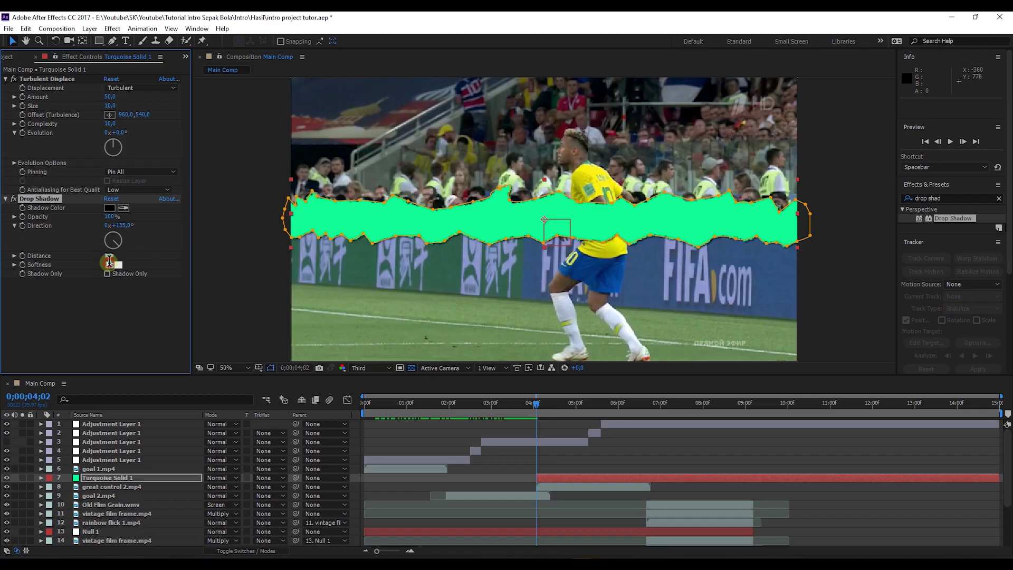
pyautogui.click(111, 298)
# - Apply Linear Wipe to the turquoise solid, keyframe Transition Completion at 100% at 0;00;04;02 and set the wipe angle to 90°
pyautogui.click(938, 199)
pyautogui.write('linear wi')
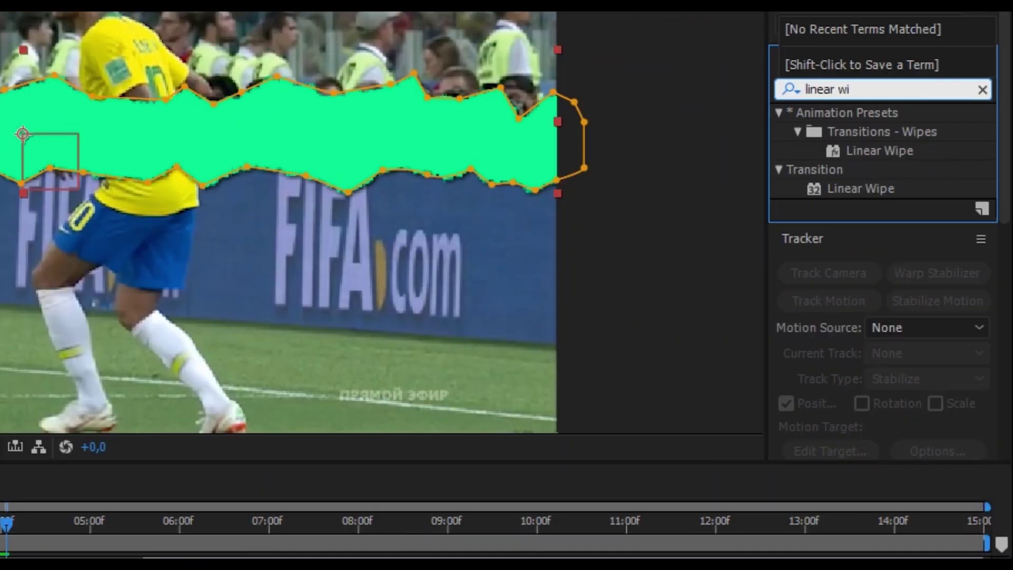
pyautogui.moveTo(865, 189); pyautogui.dragTo(943, 166)
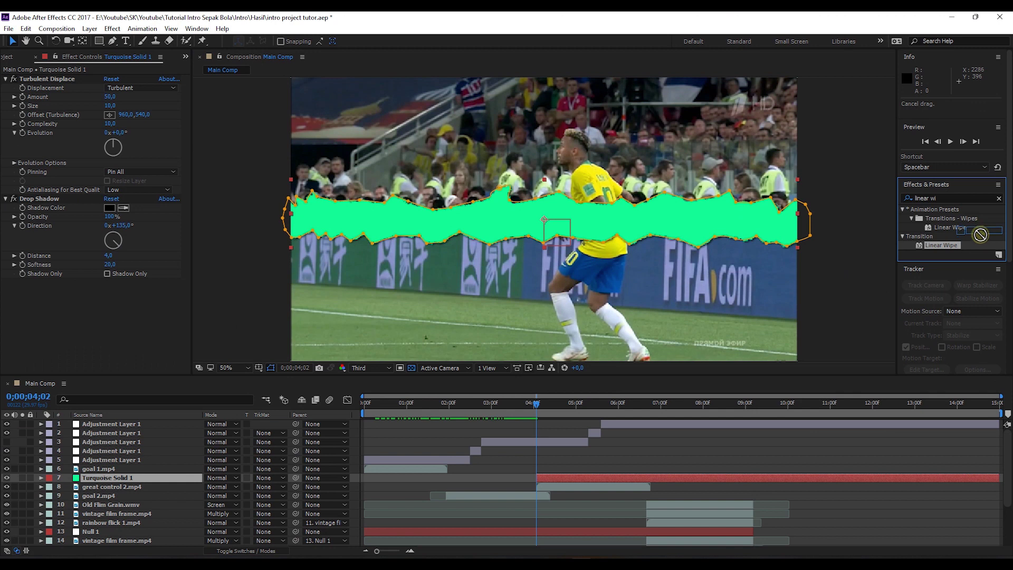
pyautogui.moveTo(980, 235); pyautogui.dragTo(562, 465)
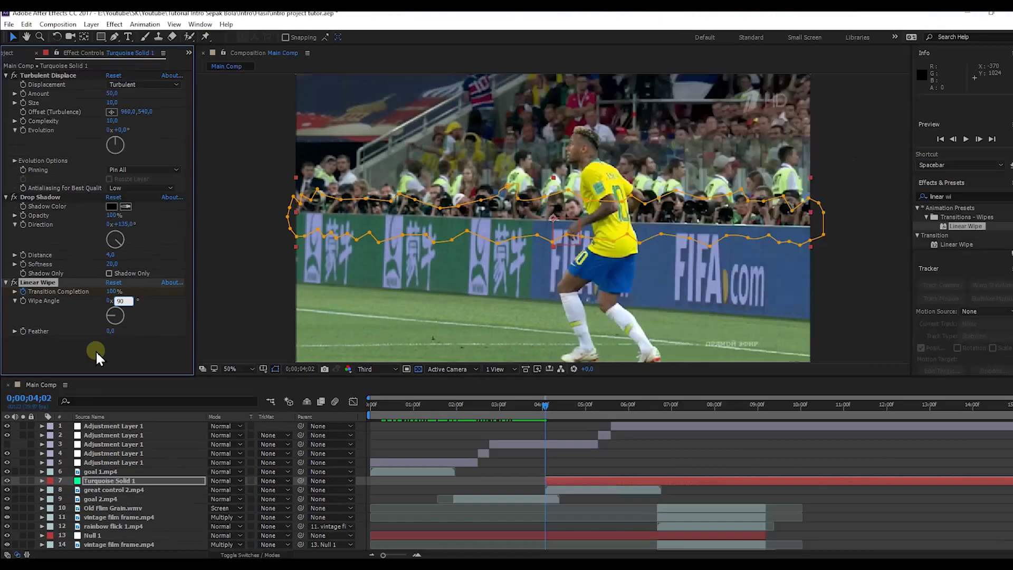
pyautogui.click(882, 472)
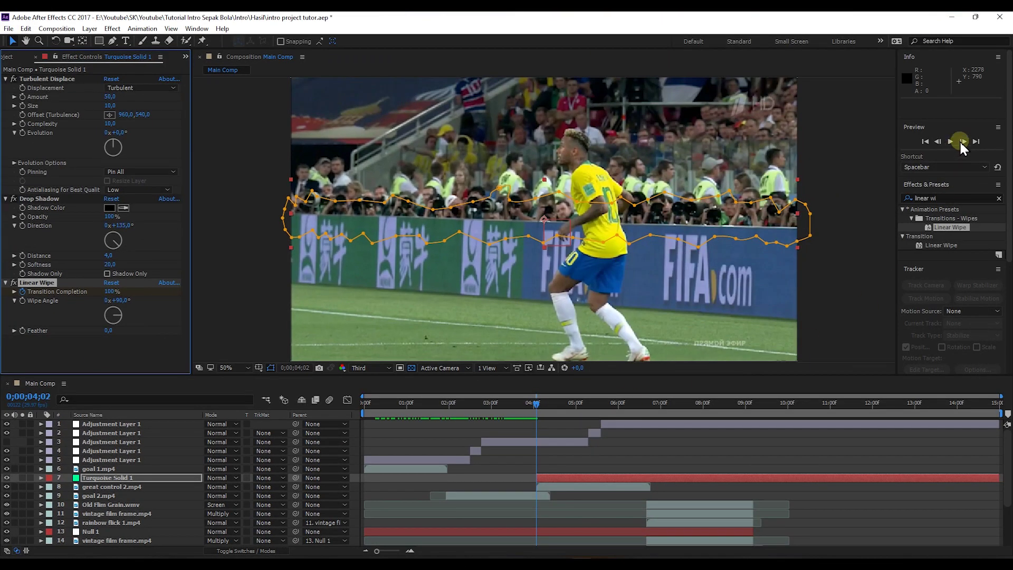
# - Keyframe the Linear Wipe's Transition Completion at 0% four frames further on, at 0;00;04;06
pyautogui.click(961, 141)
pyautogui.click(961, 141)
pyautogui.click(961, 141)
pyautogui.click(961, 141)
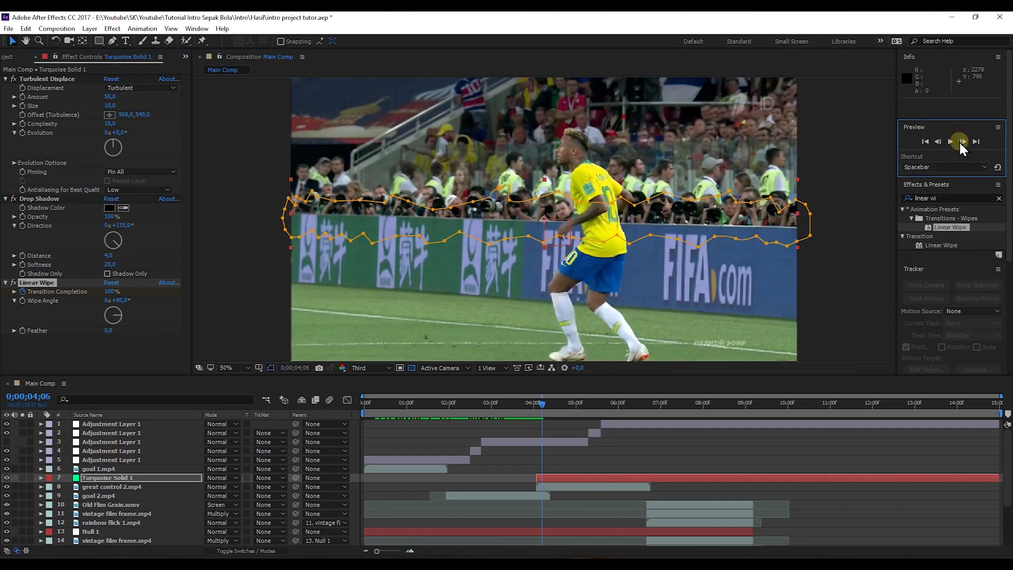
pyautogui.moveTo(112, 291); pyautogui.dragTo(82, 291)
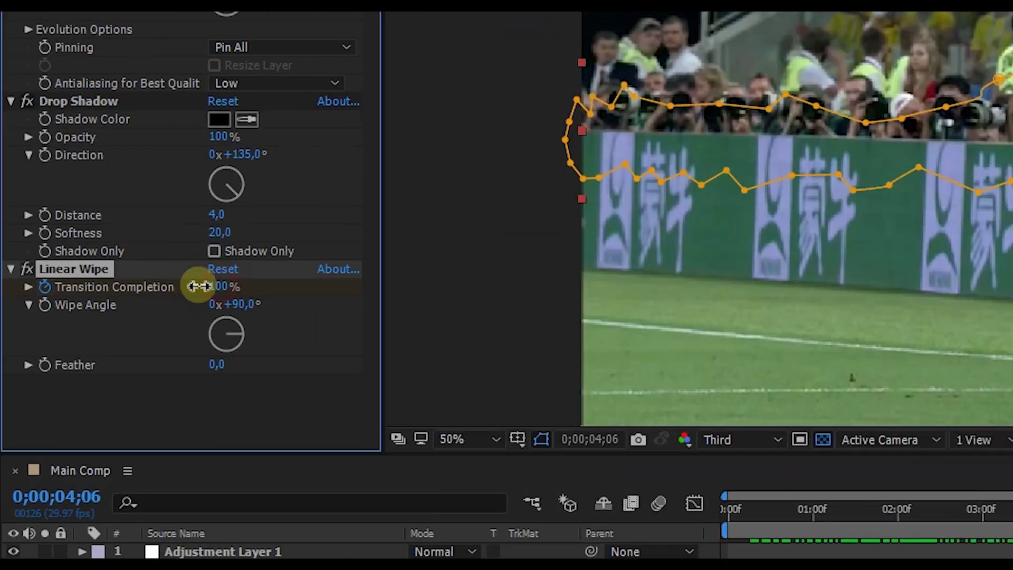
pyautogui.moveTo(165, 286); pyautogui.dragTo(68, 287)
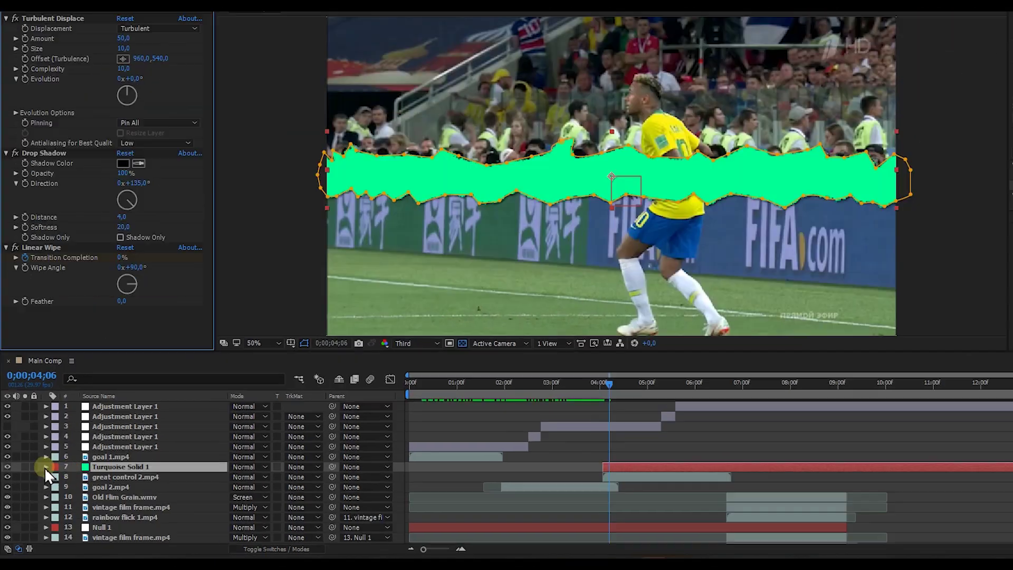
# - Keyframe the turquoise solid's Mask Expansion at 0 pixels at 0;00;04;08
pyautogui.click(41, 478)
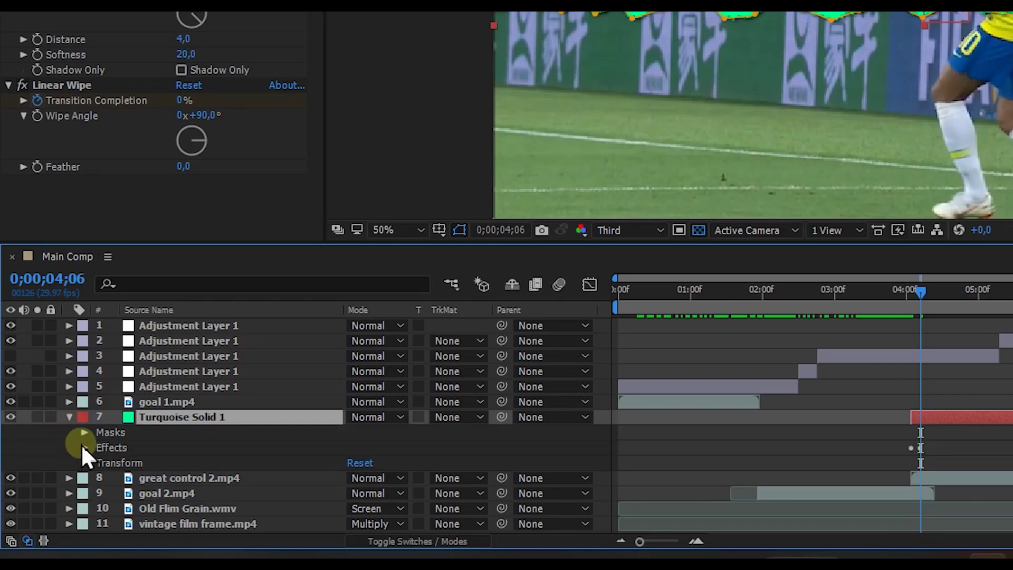
pyautogui.click(85, 432)
pyautogui.click(97, 448)
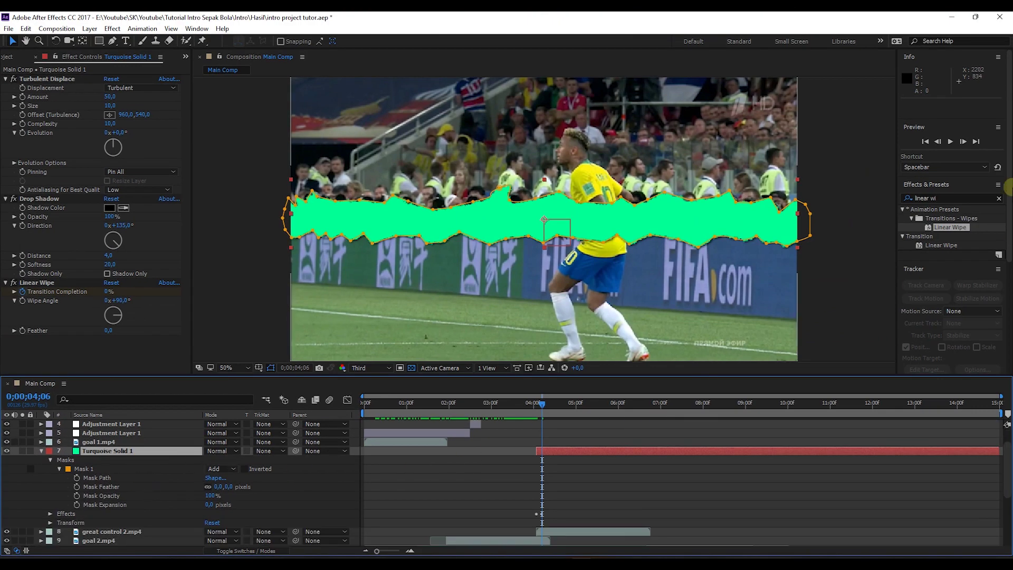
pyautogui.scroll(-1, 106, 494)
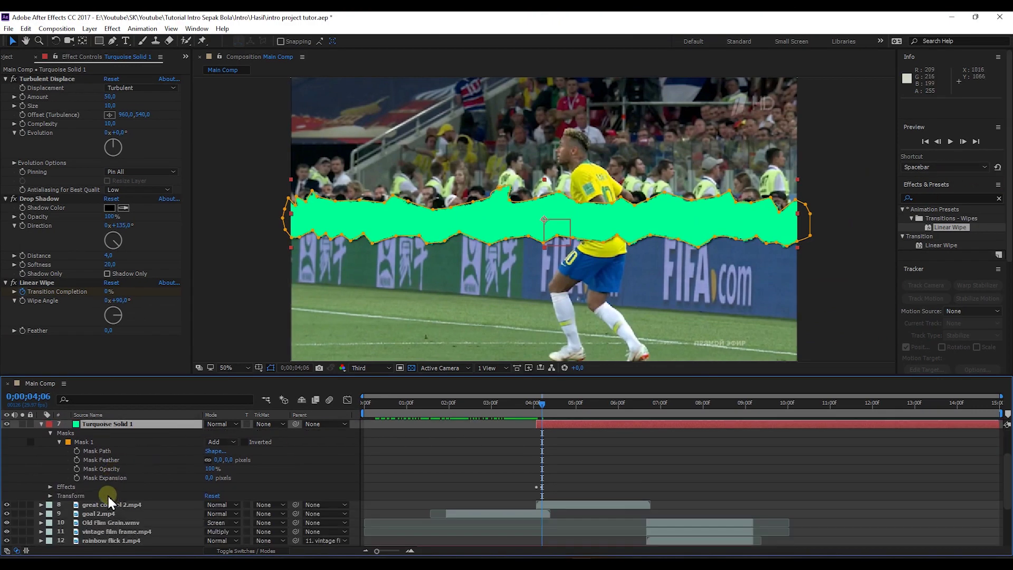
pyautogui.click(962, 143)
pyautogui.click(961, 142)
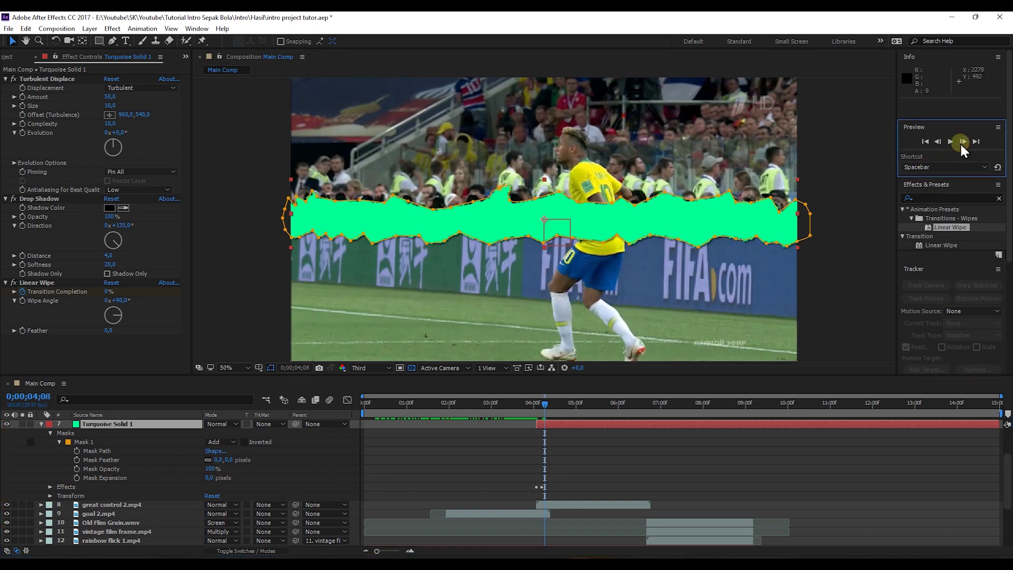
pyautogui.click(76, 477)
pyautogui.click(700, 347)
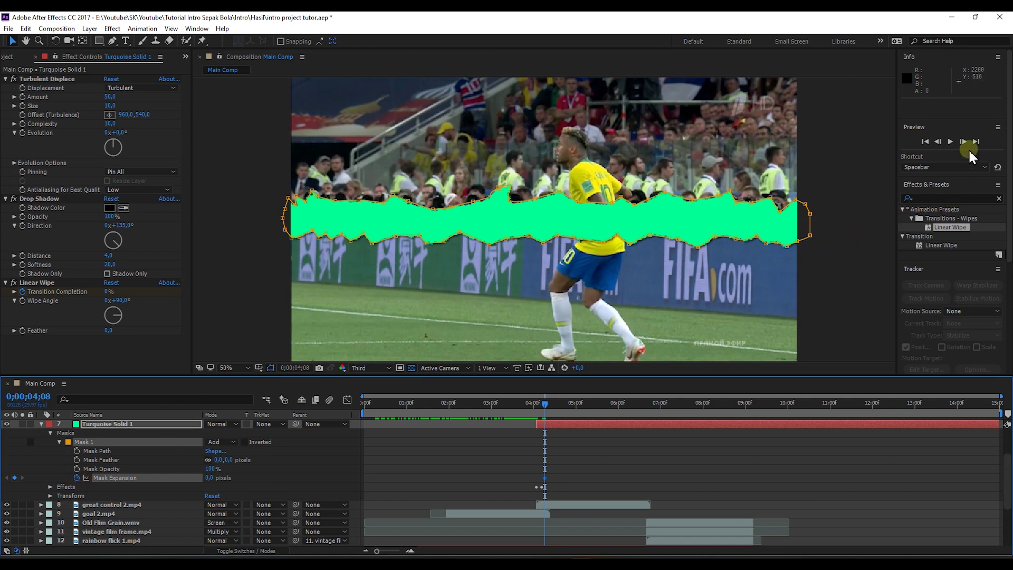
# - Keyframe Mask Expansion three frames further on, at 0;00;04;11, with a value large enough for the solid to cover the frame
pyautogui.click(963, 141)
pyautogui.click(962, 142)
pyautogui.click(963, 141)
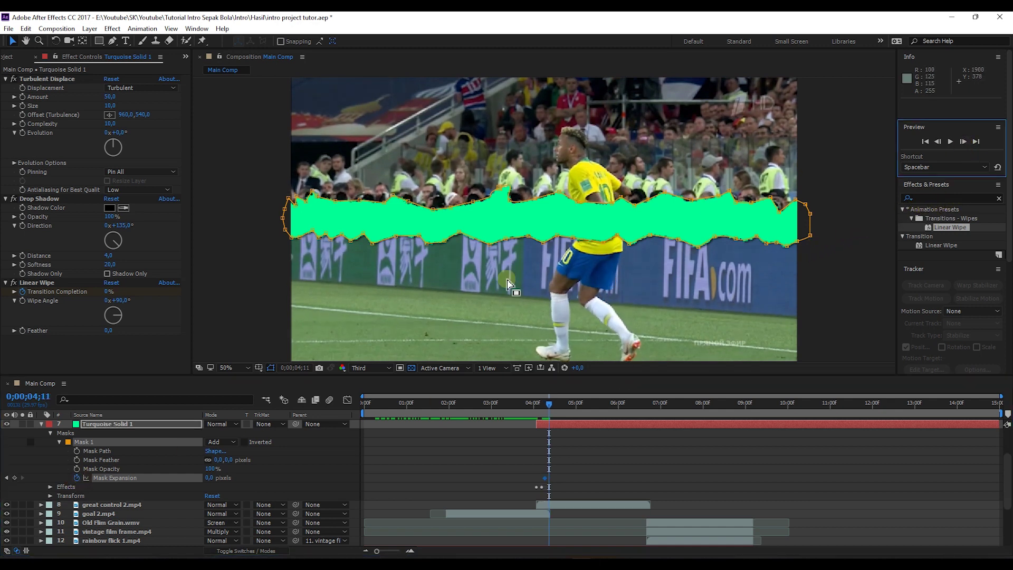
pyautogui.moveTo(210, 478); pyautogui.dragTo(451, 470)
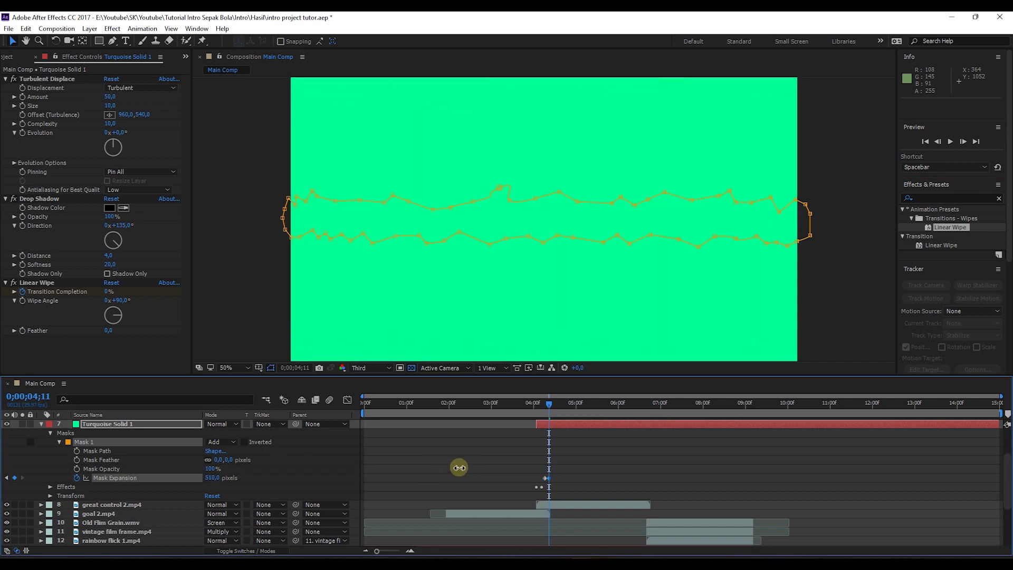
pyautogui.moveTo(419, 467); pyautogui.dragTo(457, 466)
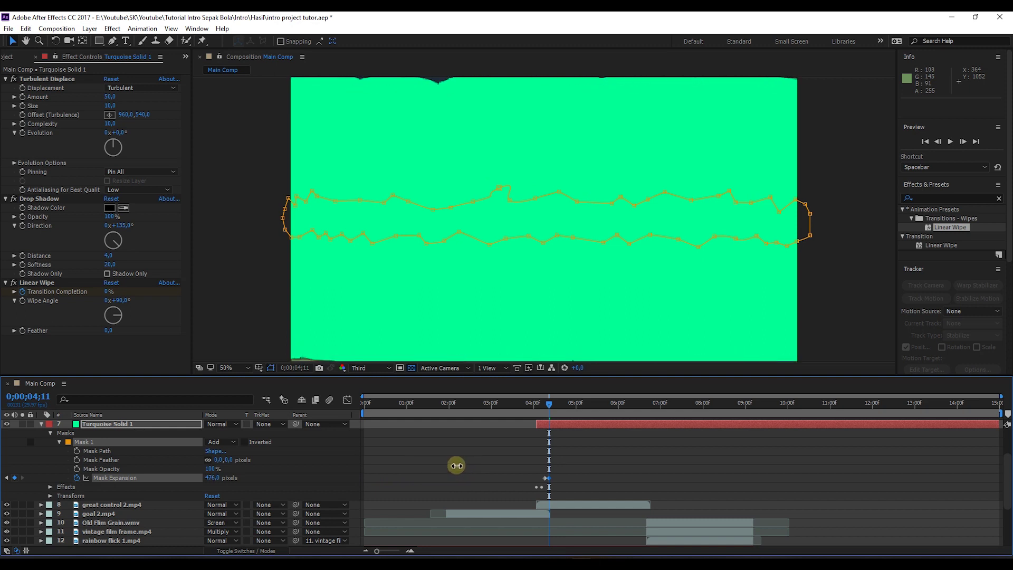
# - Set the track matte of great control 2.mp4 to Alpha Matte "Turquoise Solid 1" and preview the transition
pyautogui.click(42, 424)
pyautogui.click(118, 434)
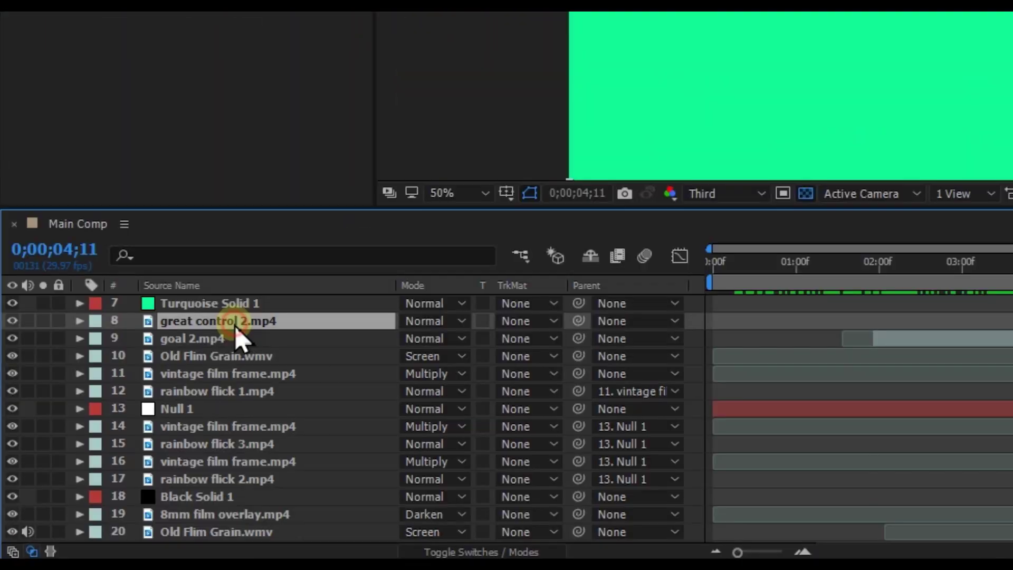
pyautogui.scroll(2, 415, 369)
pyautogui.click(529, 377)
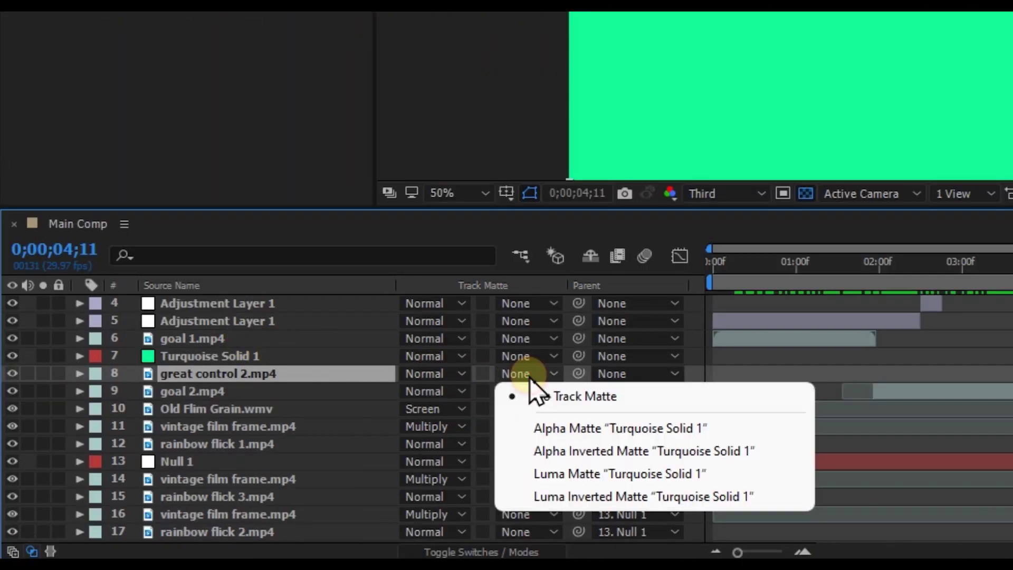
pyautogui.click(644, 433)
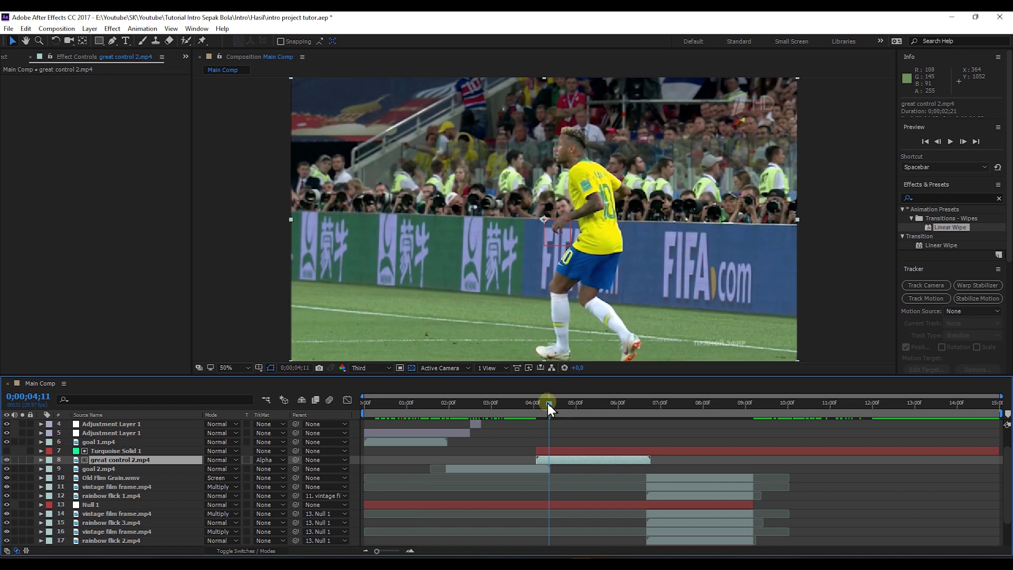
pyautogui.moveTo(547, 403)
pyautogui.mouseDown()
pyautogui.moveTo(523, 405)
pyautogui.moveTo(546, 401)
pyautogui.mouseUp()
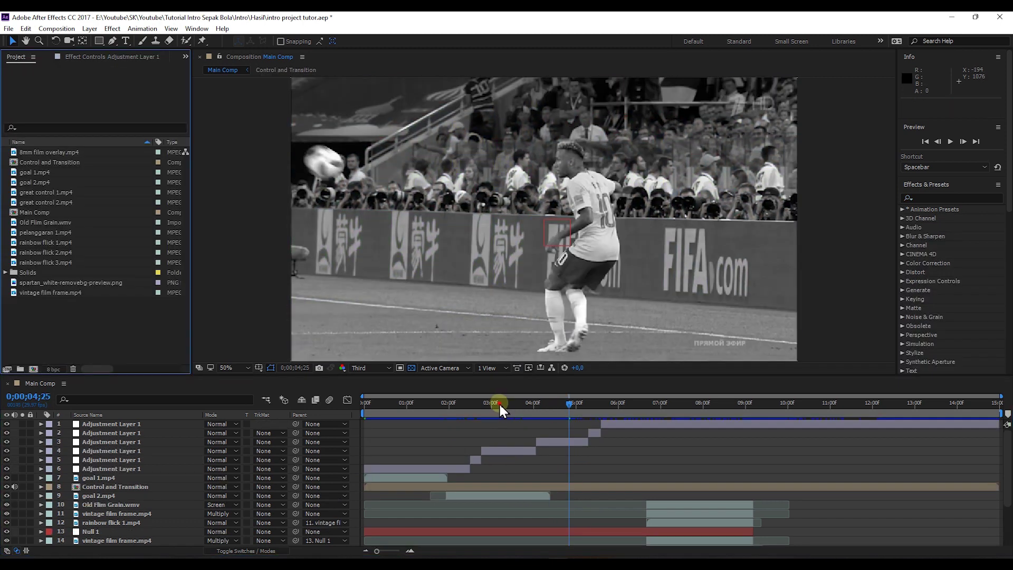
# - At 0;00;00;03, add a text layer reading "GOAL" in the lower-right part of the frame
pyautogui.moveTo(498, 402); pyautogui.dragTo(367, 404)
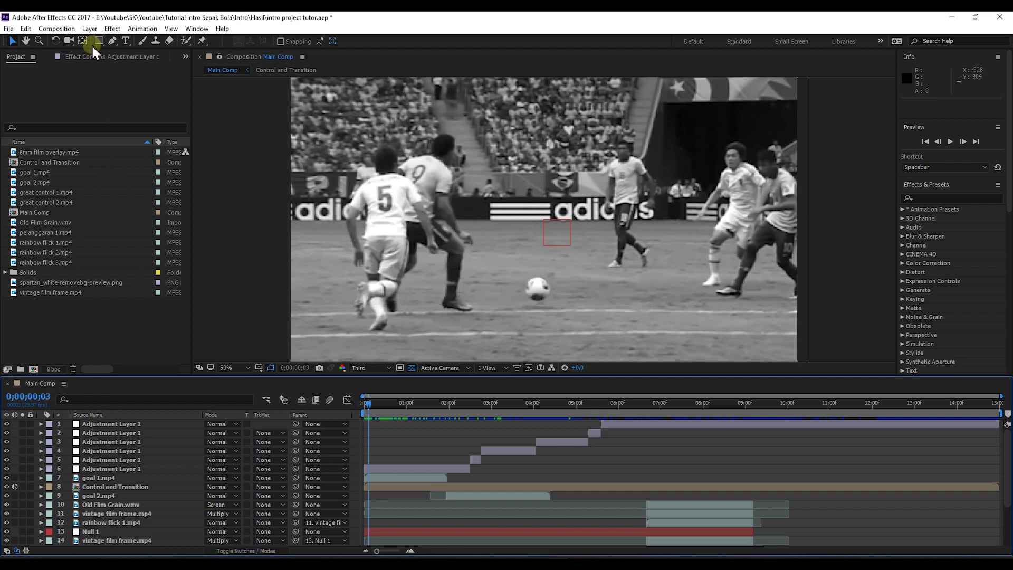
pyautogui.click(125, 41)
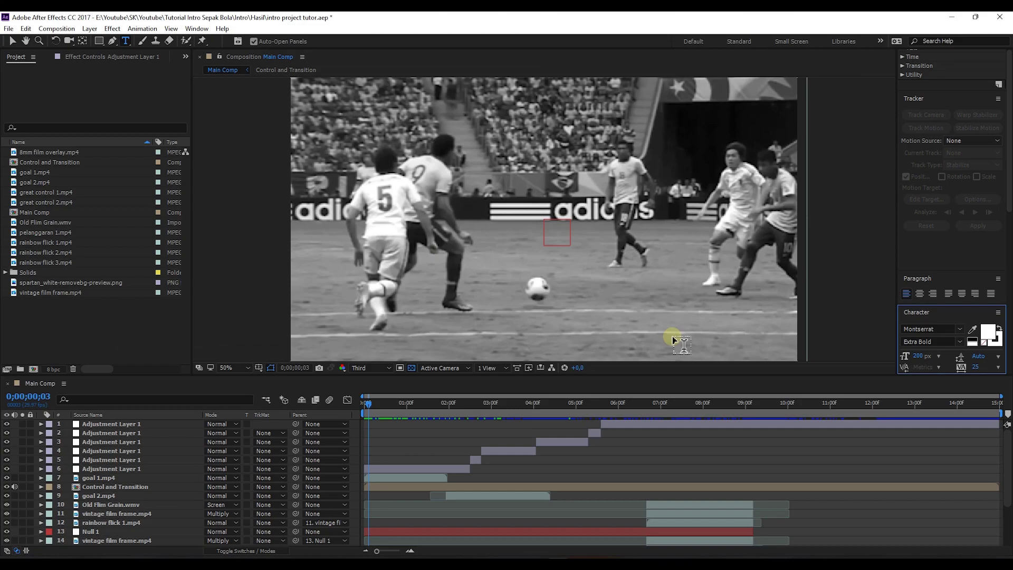
pyautogui.click(643, 338)
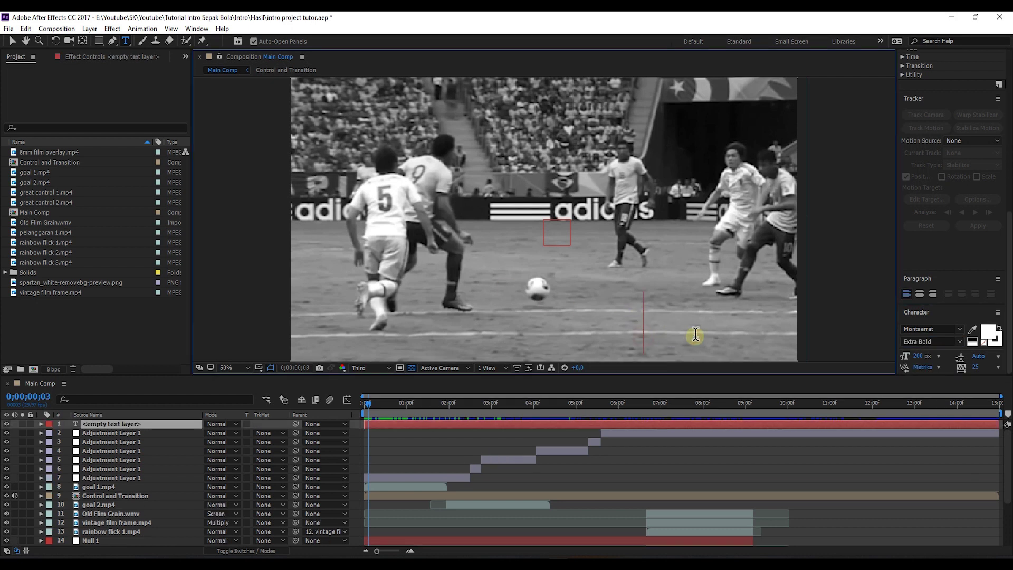
pyautogui.write('GOAL')
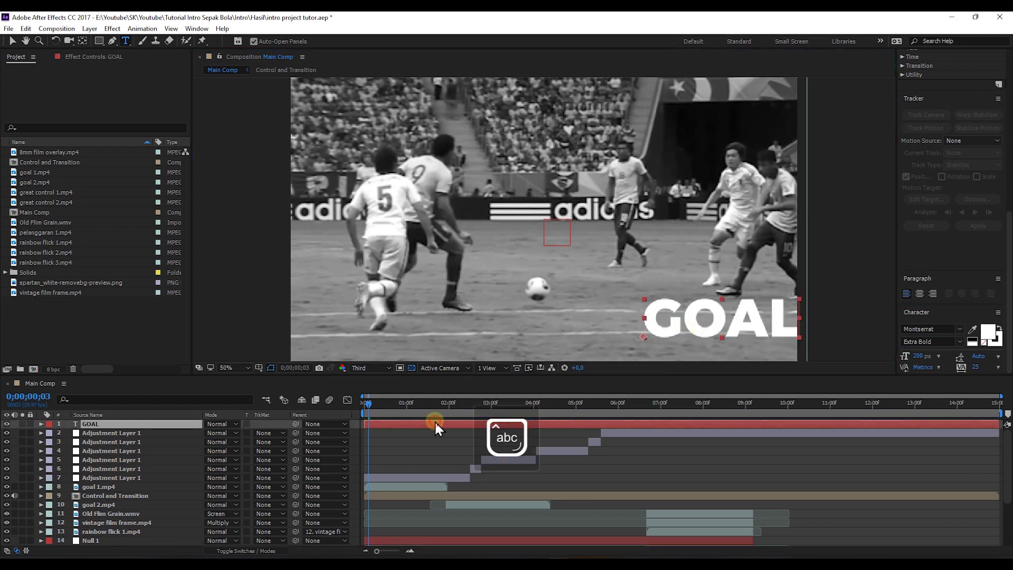
# - Set the GOAL text's position to 1251, 1009
pyautogui.click(153, 429)
pyautogui.press('p')
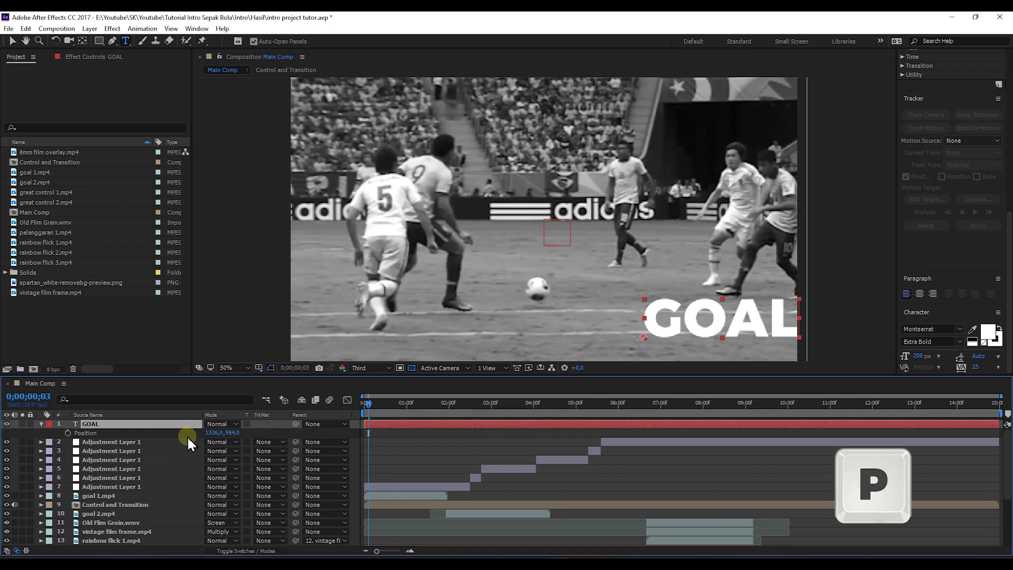
pyautogui.moveTo(211, 433); pyautogui.dragTo(158, 437)
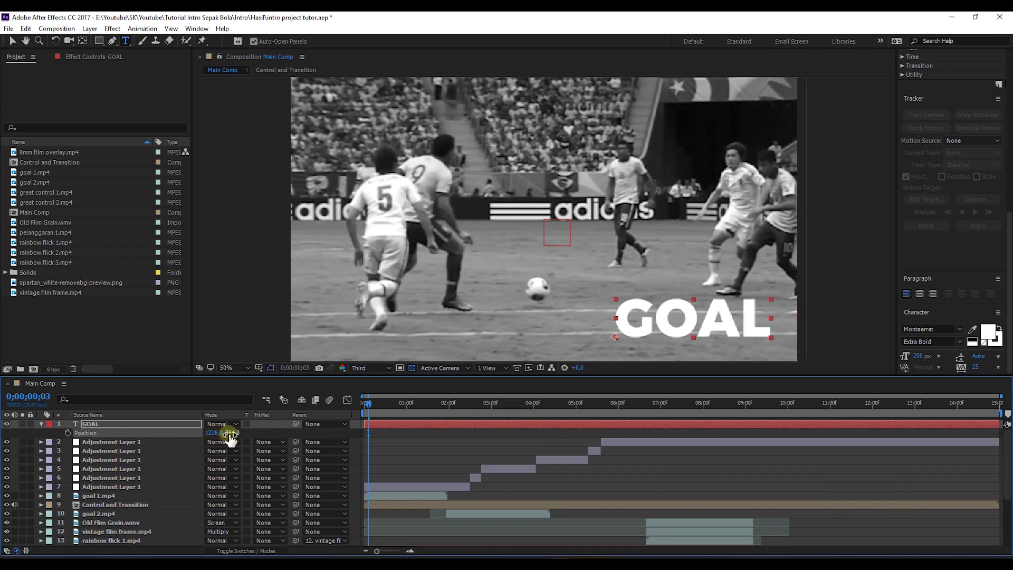
pyautogui.moveTo(227, 433); pyautogui.dragTo(228, 433)
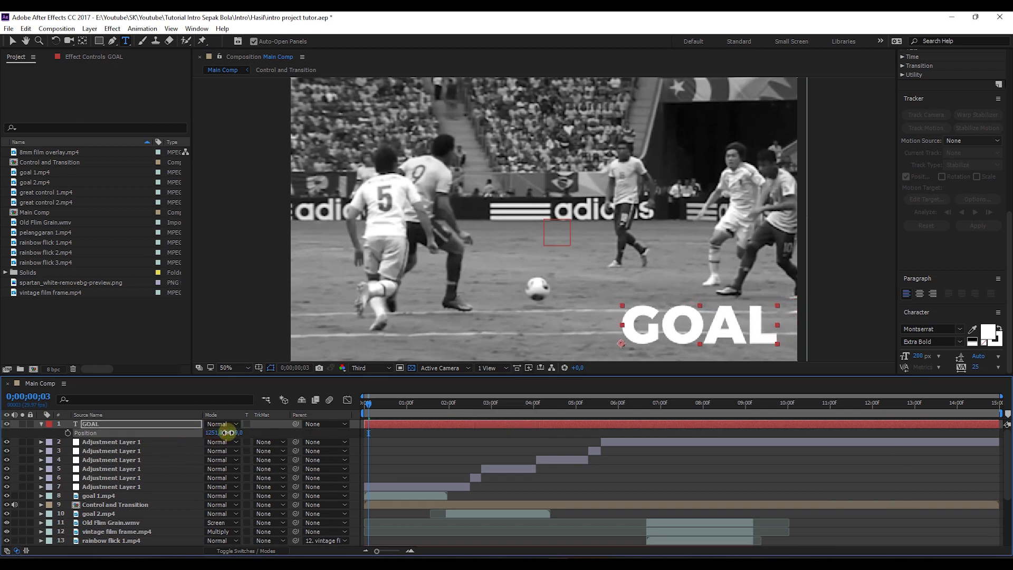
pyautogui.click(409, 439)
pyautogui.click(42, 424)
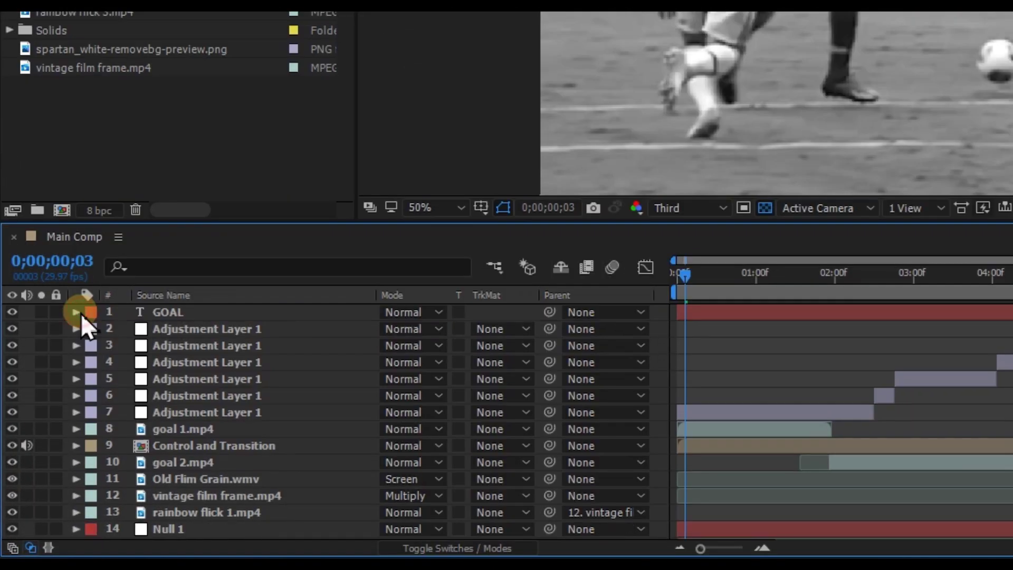
# - Add an Opacity text animator to the GOAL layer and set the animator's opacity to 0%
pyautogui.click(76, 312)
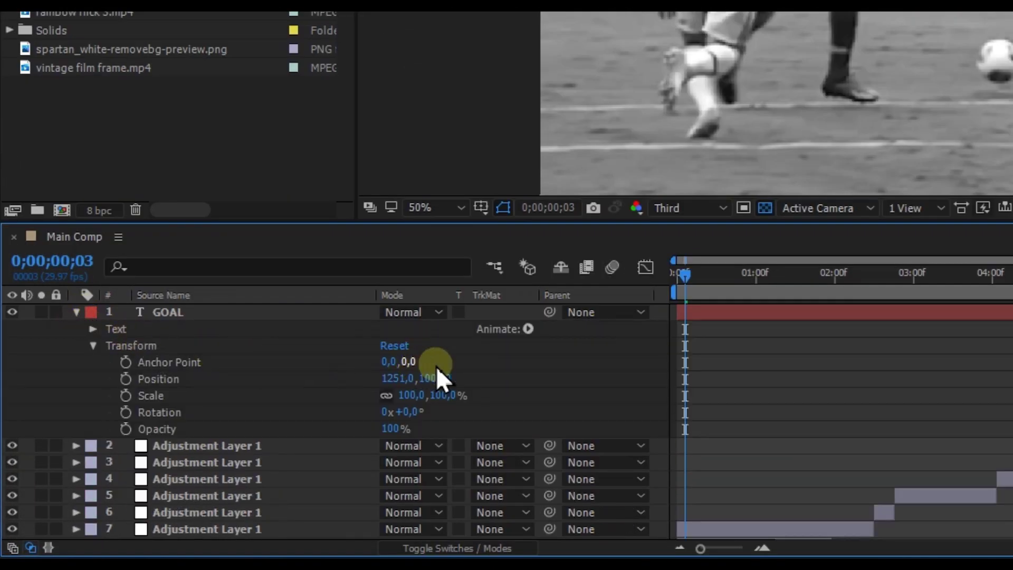
pyautogui.click(528, 328)
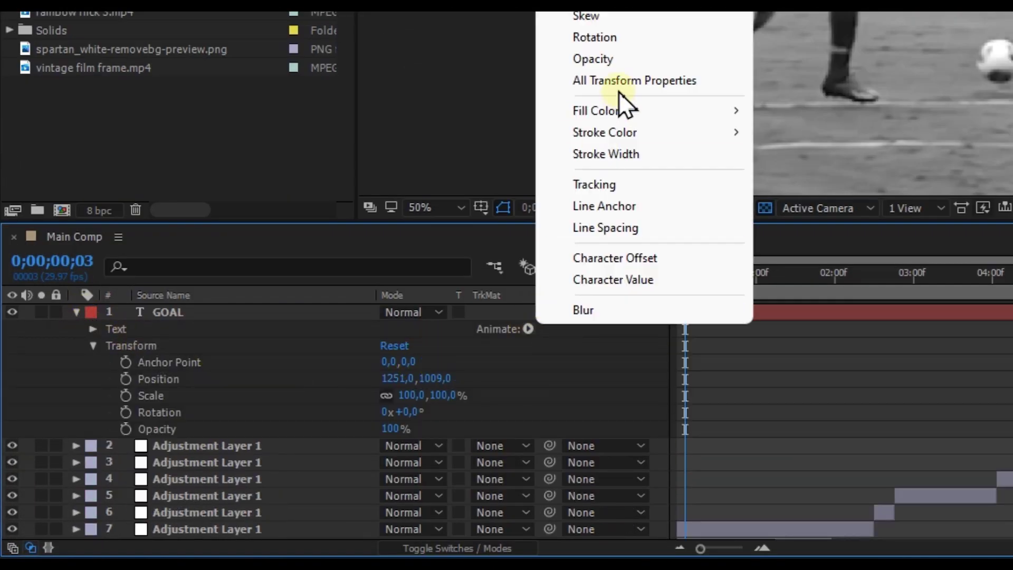
pyautogui.click(613, 51)
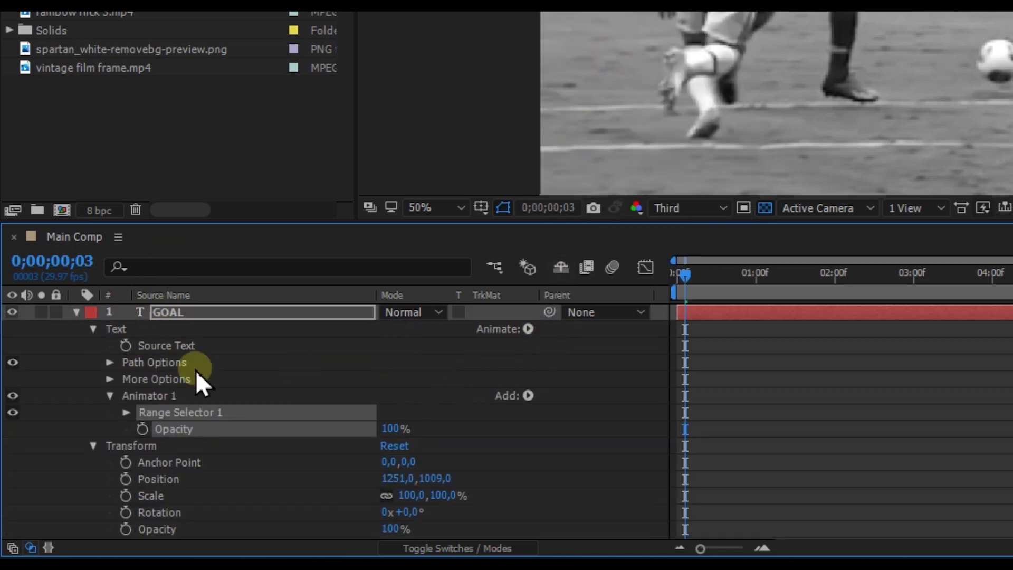
pyautogui.scroll(-3, 220, 356)
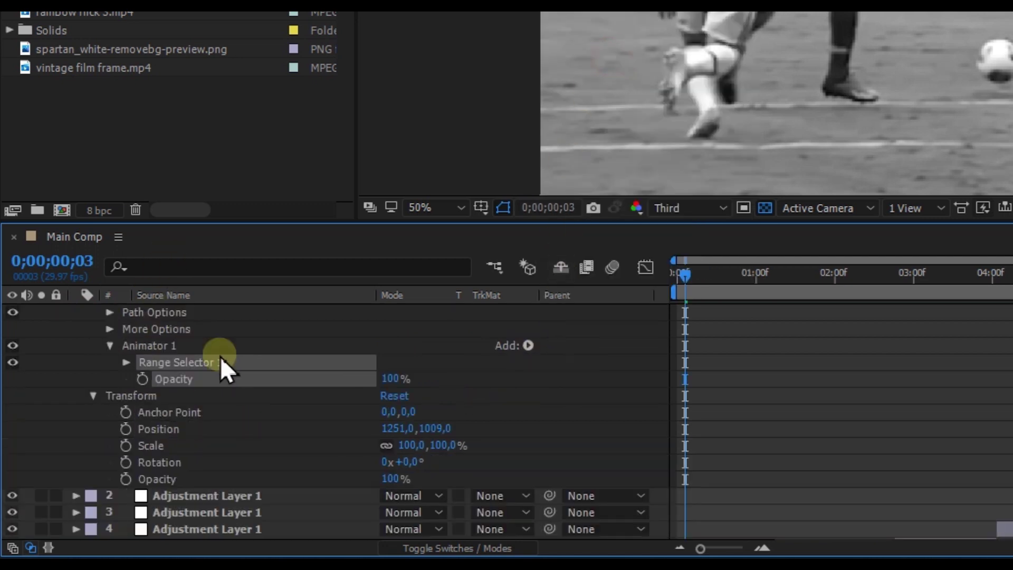
pyautogui.scroll(3, 129, 409)
pyautogui.click(127, 413)
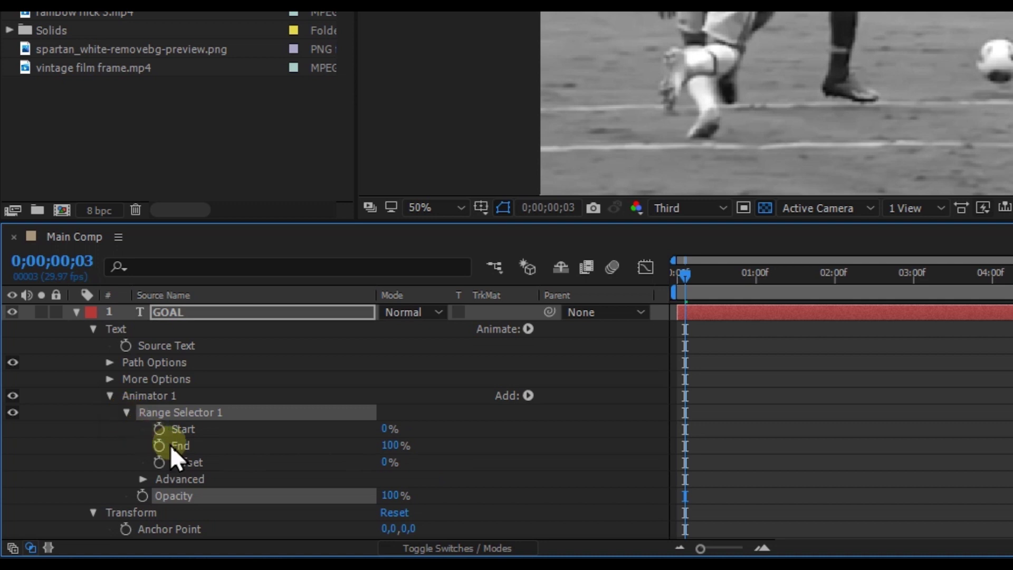
pyautogui.moveTo(395, 495); pyautogui.dragTo(264, 495)
# - At 0;00;00;03, keyframe the range selector's Start at 0%, turn Randomize Order on and keyframe Random Seed at 0
pyautogui.click(157, 429)
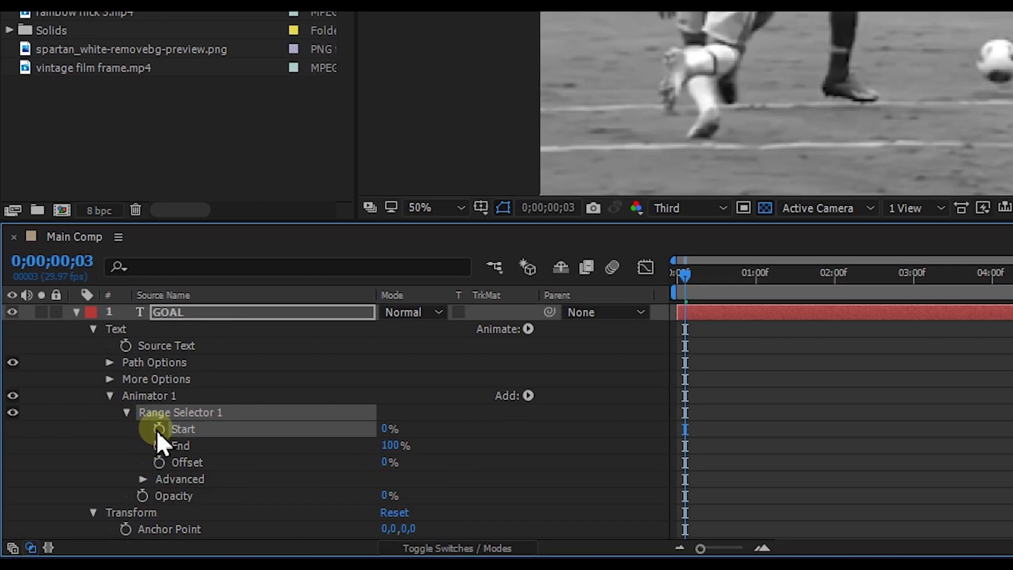
pyautogui.click(142, 479)
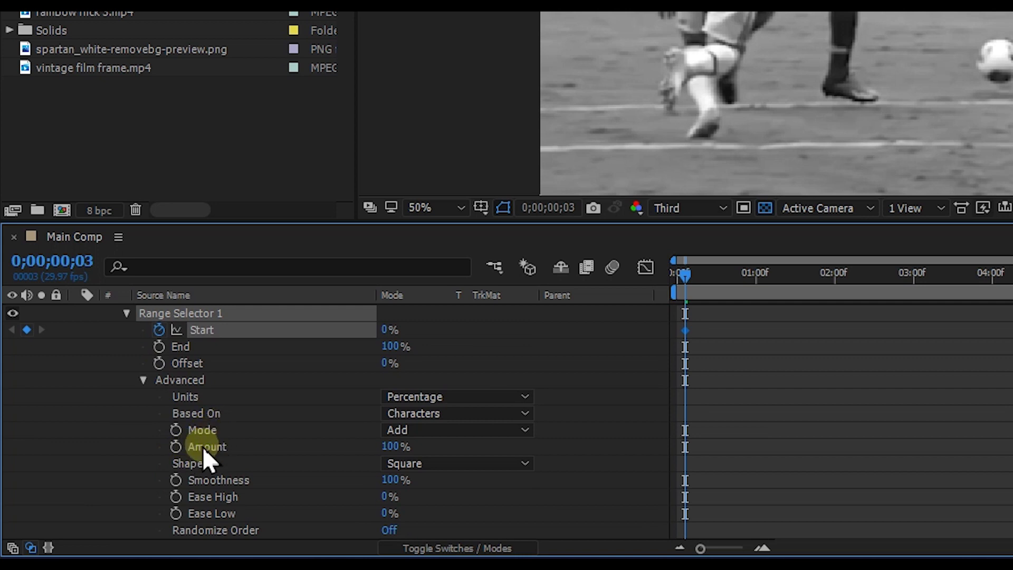
pyautogui.scroll(-3, 192, 475)
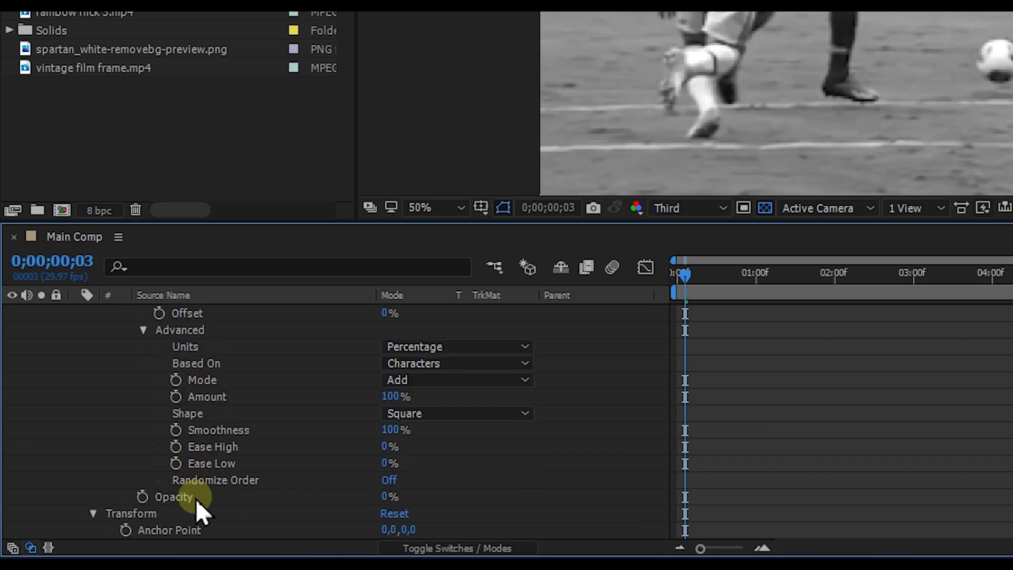
pyautogui.click(390, 481)
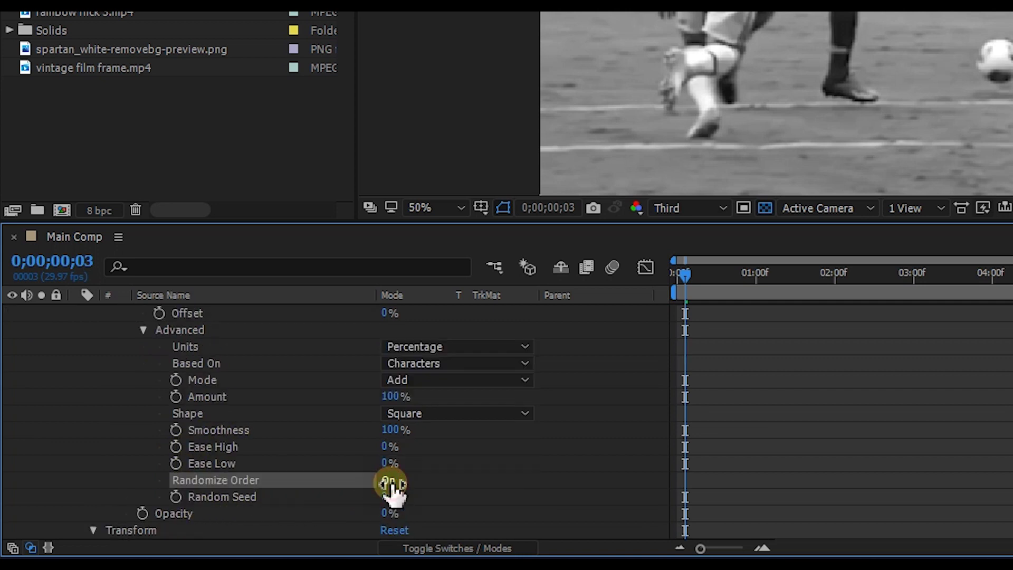
pyautogui.click(174, 499)
pyautogui.scroll(1, 646, 402)
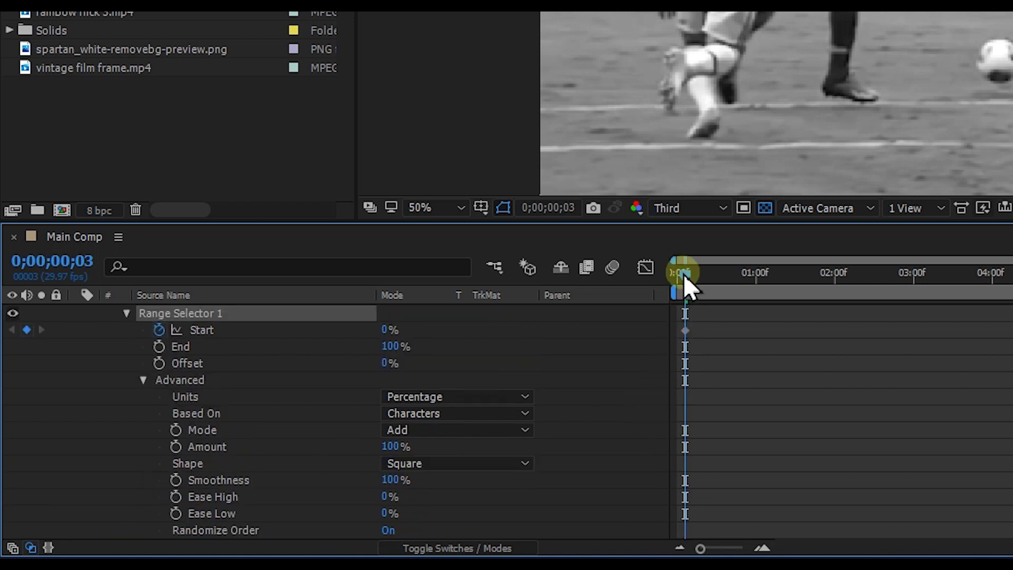
# - At 0;00;01;28, keyframe the range selector's Start at 100% and Random Seed at 50
pyautogui.moveTo(684, 277); pyautogui.dragTo(828, 275)
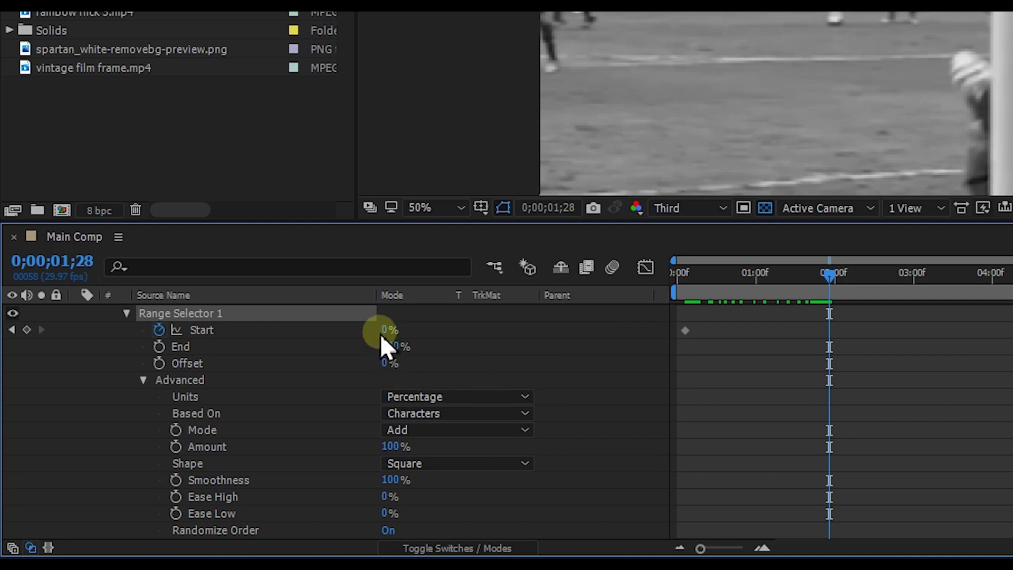
pyautogui.moveTo(388, 328); pyautogui.dragTo(522, 330)
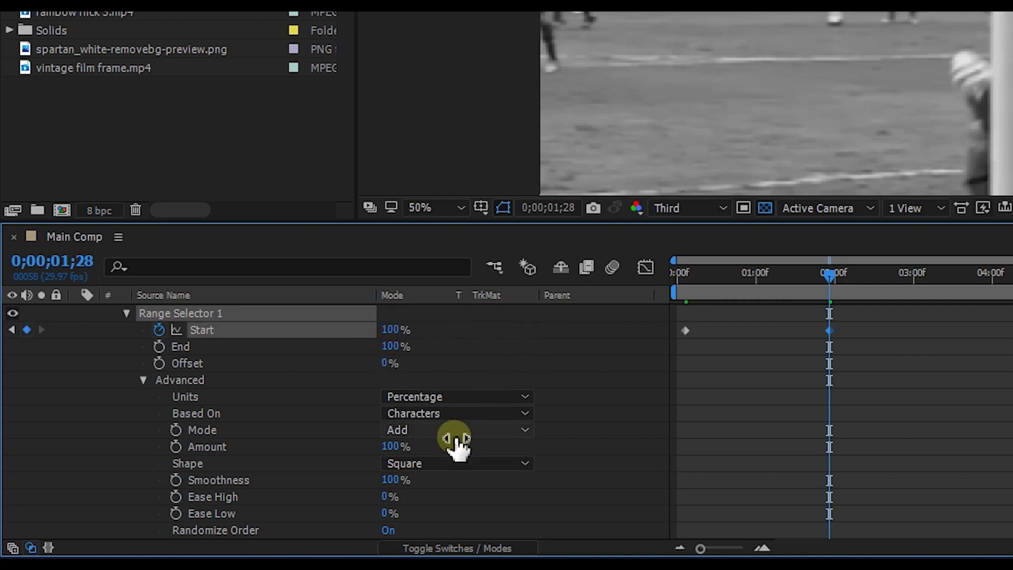
pyautogui.scroll(-2, 446, 509)
pyautogui.click(384, 446)
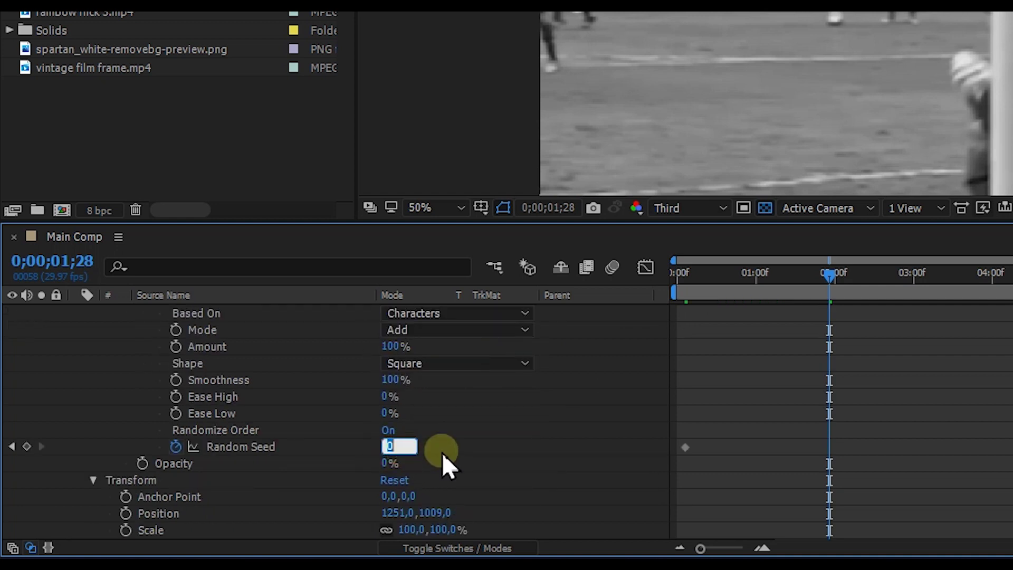
pyautogui.write('50')
pyautogui.press('Return')
# - Apply Easy Ease to the GOAL layer's Start and Random Seed keyframes and preview the text animation from the beginning
pyautogui.scroll(3, 781, 432)
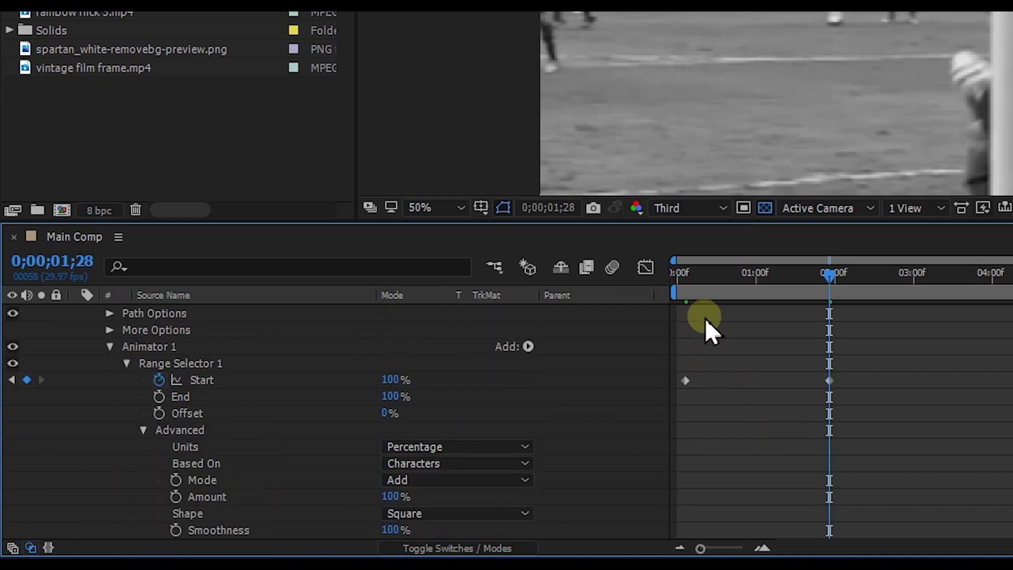
pyautogui.scroll(1, 705, 318)
pyautogui.click(206, 311)
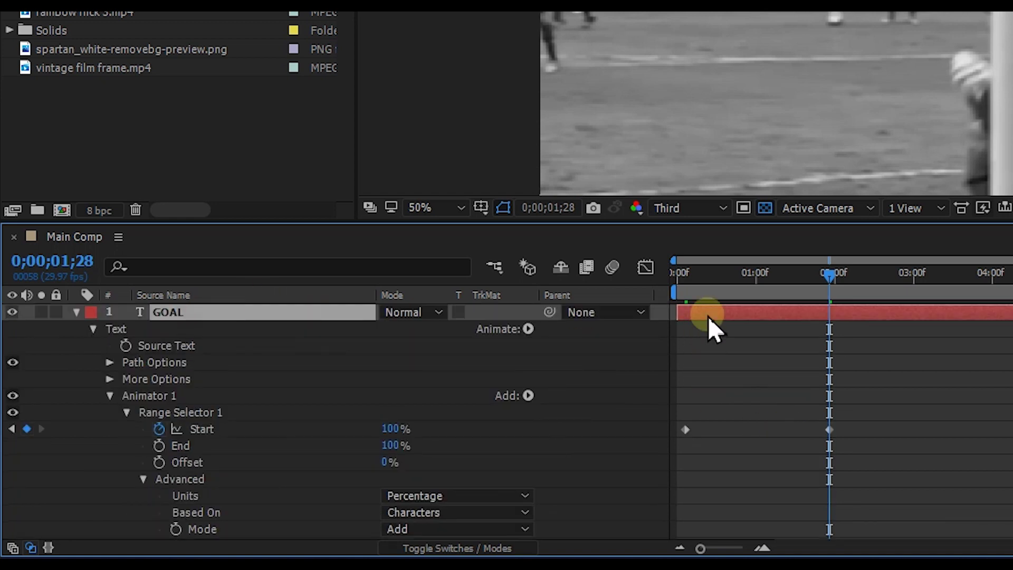
pyautogui.press('u')
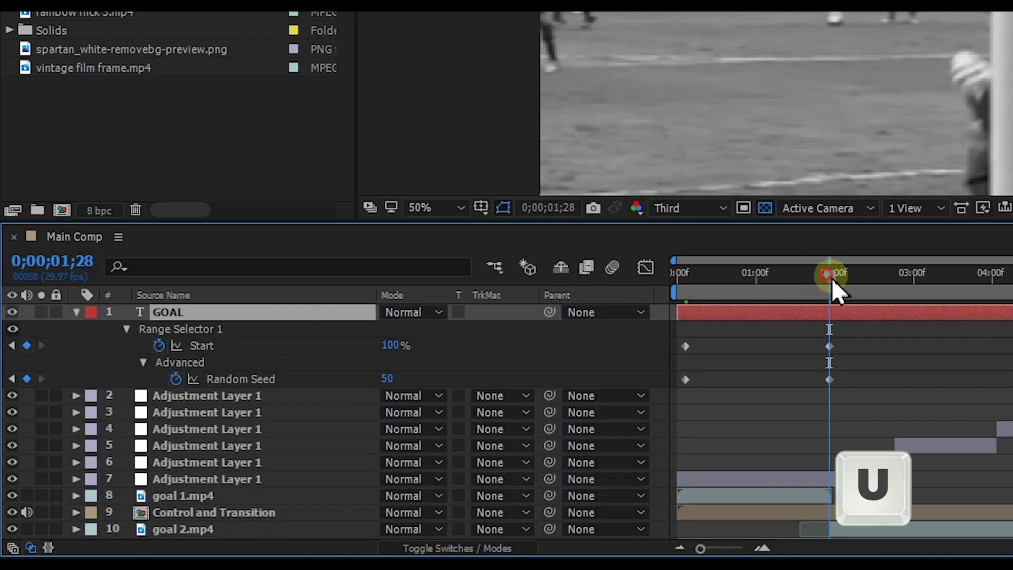
pyautogui.moveTo(832, 277); pyautogui.dragTo(853, 274)
pyautogui.moveTo(679, 325); pyautogui.dragTo(842, 387)
pyautogui.rightClick(429, 403)
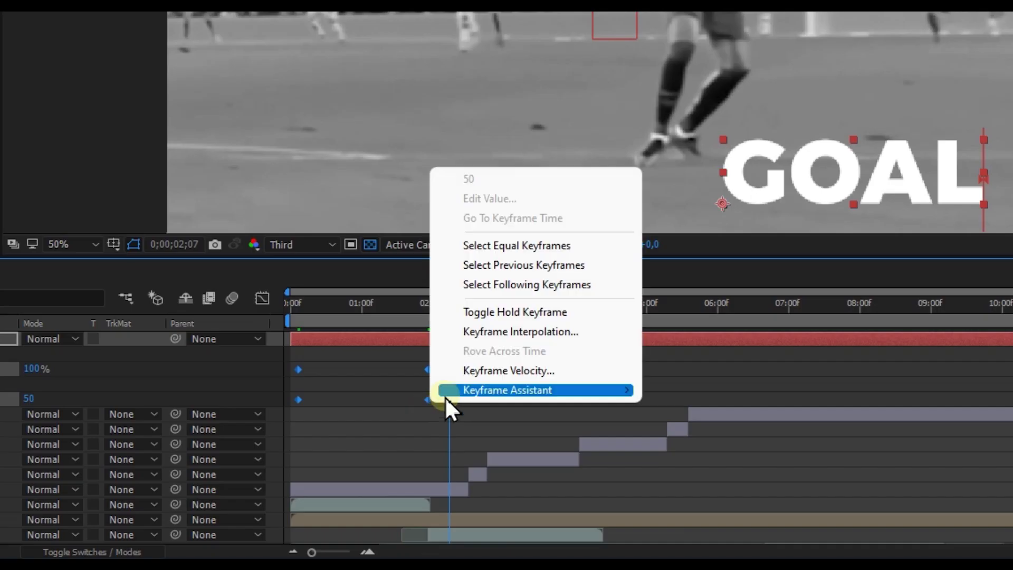
pyautogui.moveTo(460, 391)
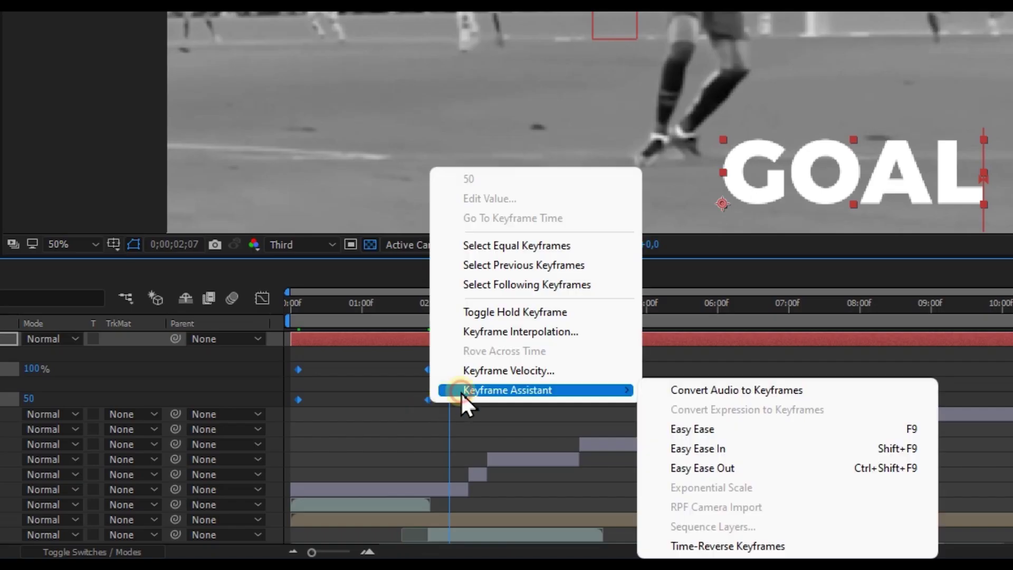
pyautogui.click(738, 430)
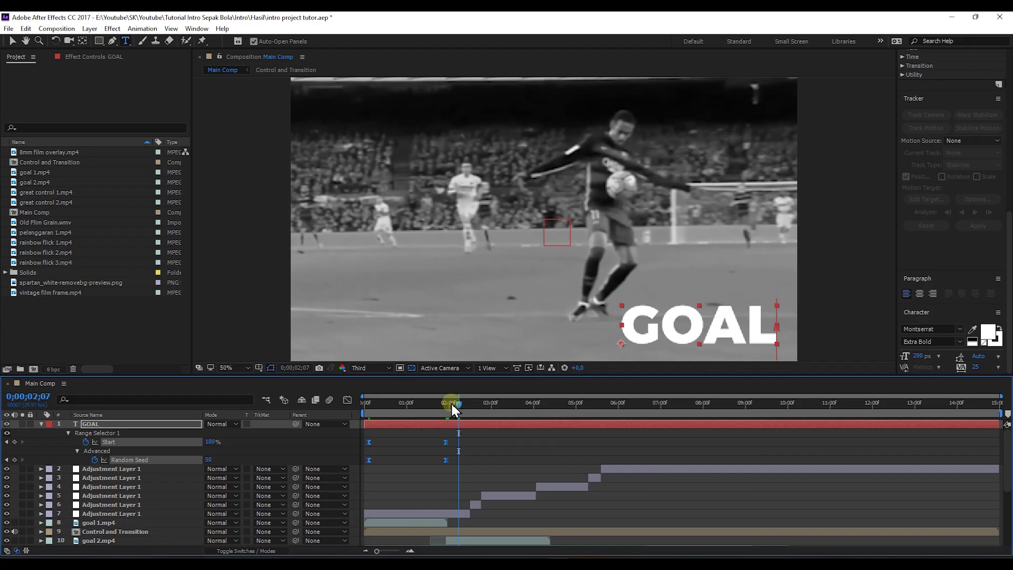
pyautogui.moveTo(450, 401); pyautogui.dragTo(348, 406)
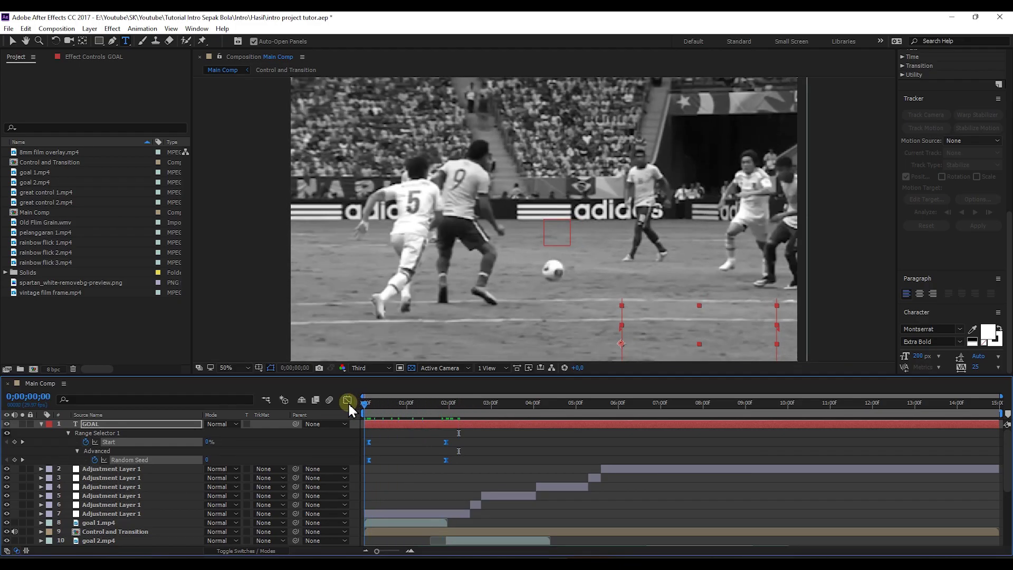
pyautogui.press('space')
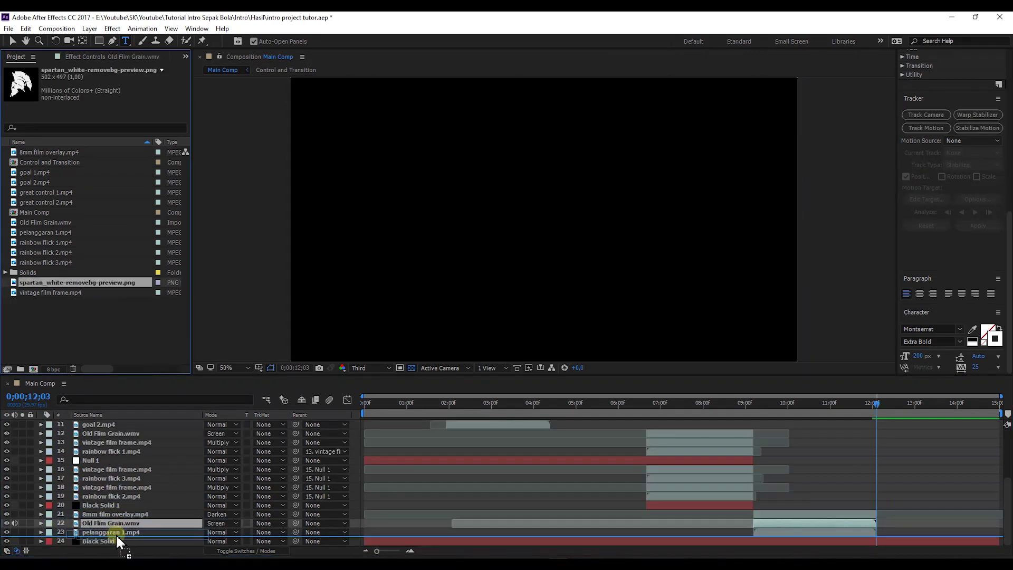
# - Add spartan_white-removebg-preview.png to Main Comp just above Black Solid 2 and trim it to start at 0;00;12;03
pyautogui.moveTo(115, 533); pyautogui.dragTo(127, 517)
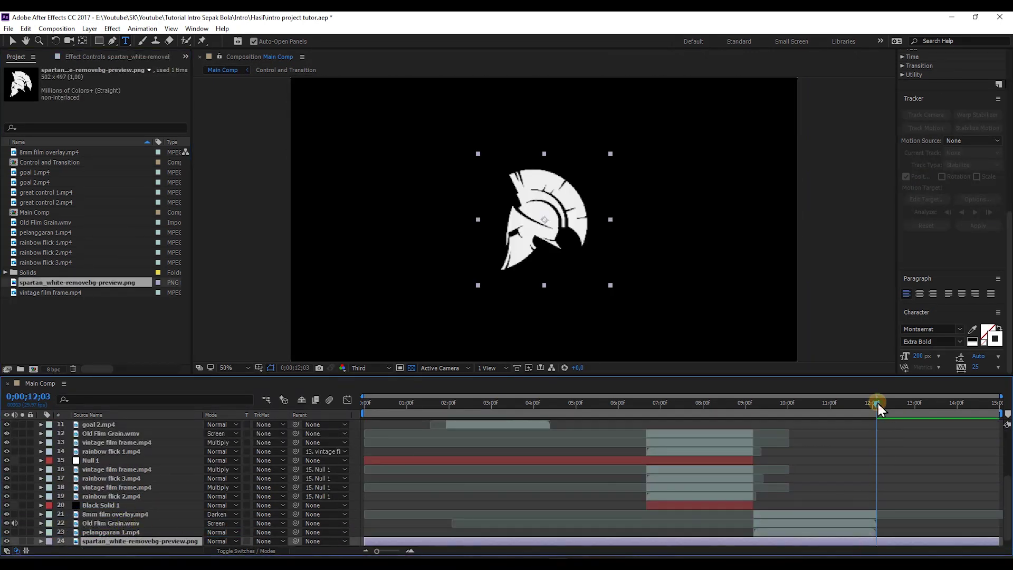
pyautogui.hotkey('alt', '[')
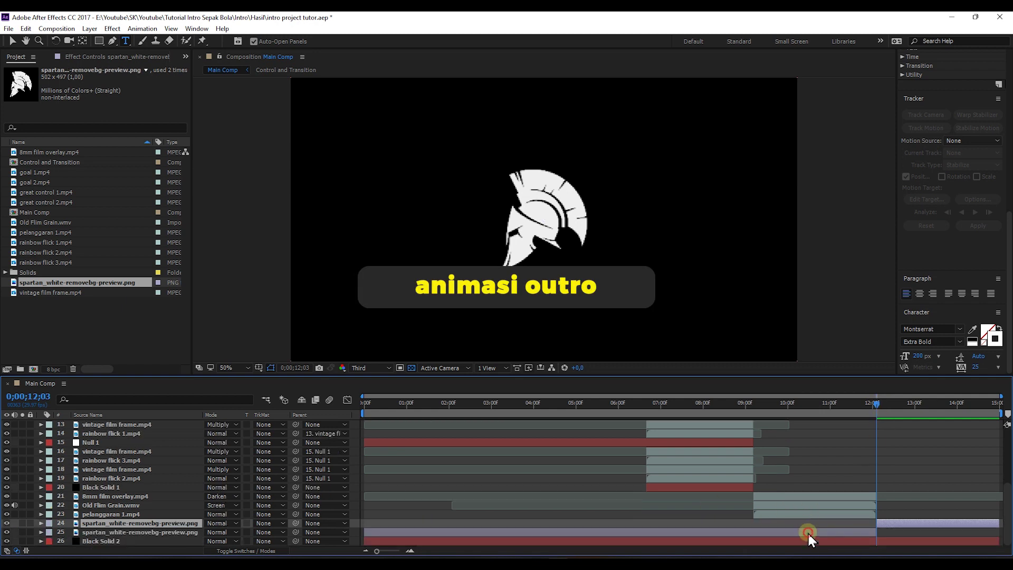
pyautogui.click(887, 533)
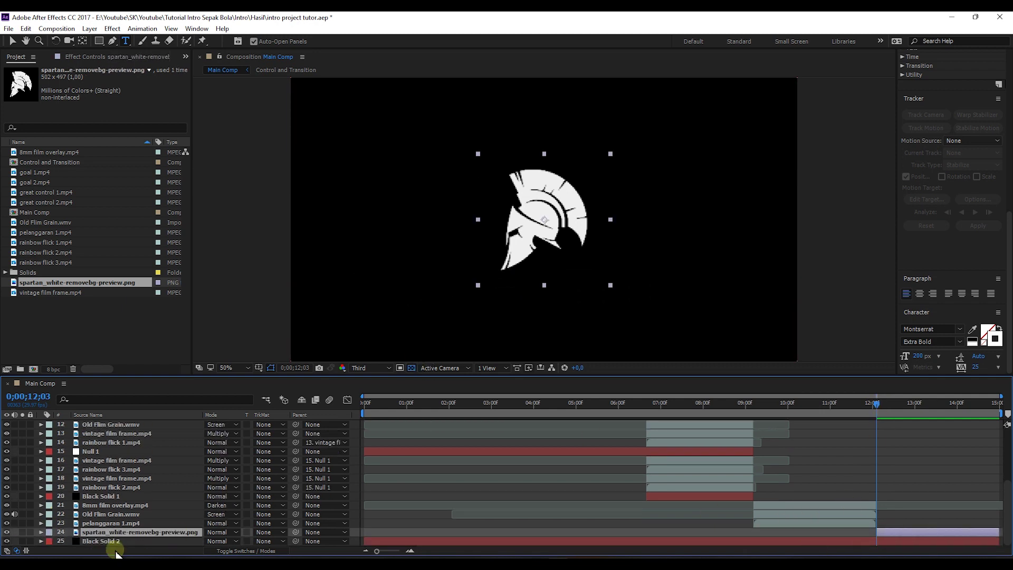
# - Keyframe the spartan logo's opacity to fade in from 0;00;12;03, reaching 100% at 0;00;12;21
pyautogui.click(42, 531)
pyautogui.scroll(-3, 88, 510)
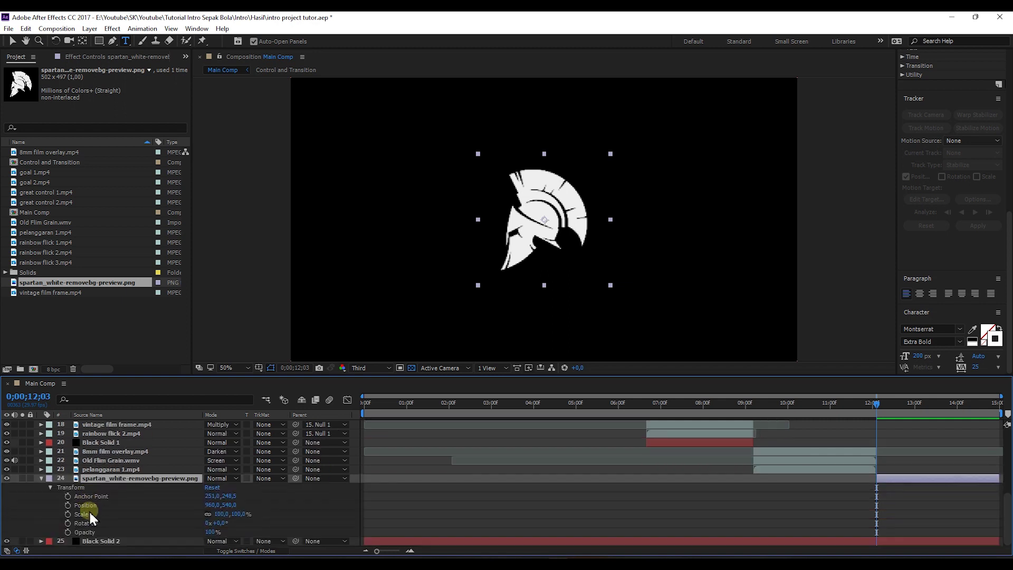
pyautogui.click(67, 532)
pyautogui.moveTo(209, 531); pyautogui.dragTo(62, 531)
pyautogui.moveTo(878, 400); pyautogui.dragTo(905, 401)
pyautogui.click(902, 402)
pyautogui.moveTo(208, 533); pyautogui.dragTo(275, 531)
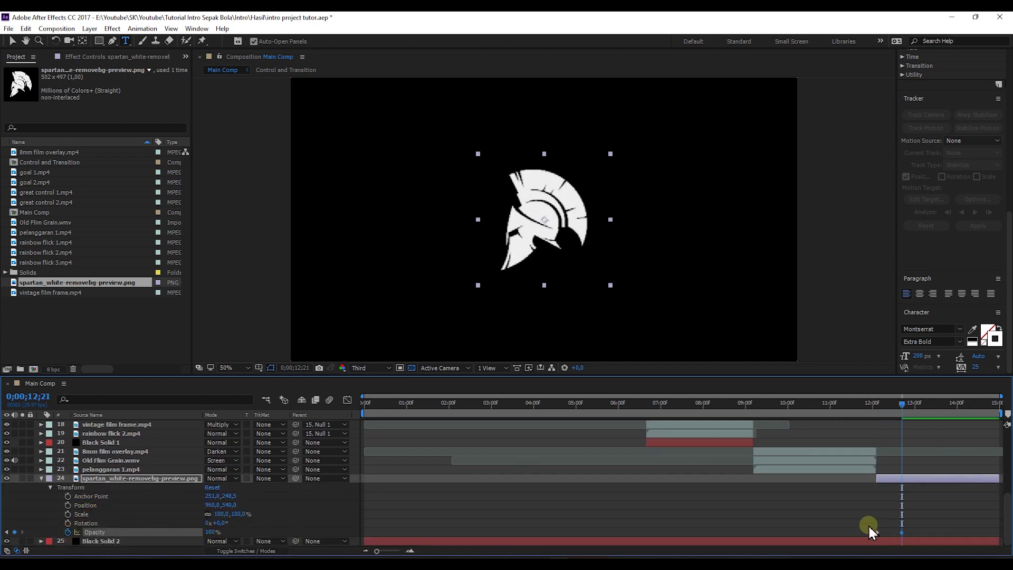
# - Apply Easy Ease to the spartan logo's two opacity keyframes
pyautogui.moveTo(868, 524); pyautogui.dragTo(910, 537)
pyautogui.rightClick(901, 531)
pyautogui.moveTo(907, 524)
pyautogui.click(769, 461)
pyautogui.moveTo(900, 404)
pyautogui.mouseDown()
pyautogui.moveTo(853, 403)
pyautogui.moveTo(903, 404)
pyautogui.mouseUp()
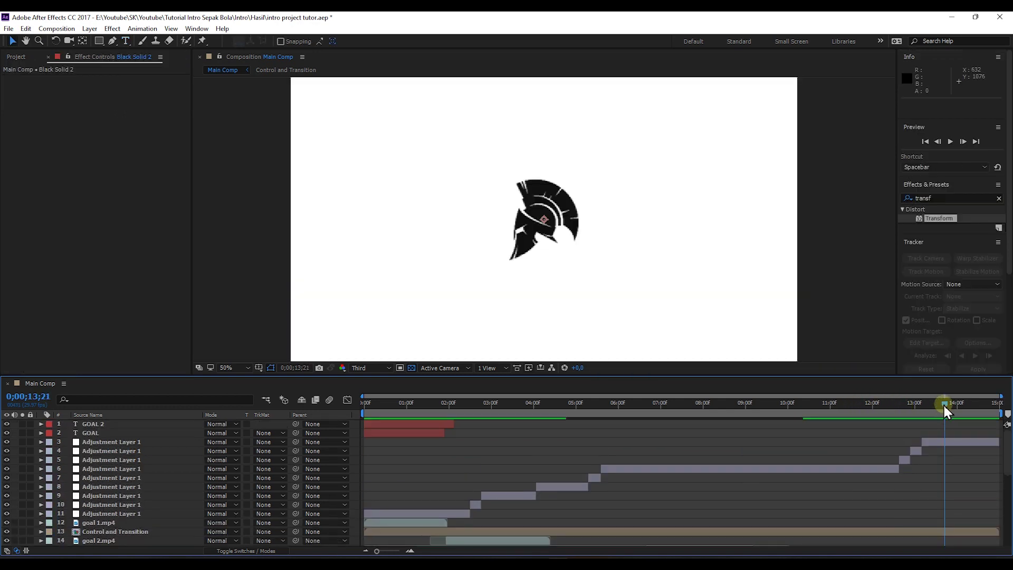
# - Raise the logo by setting the last adjustment layer's Transform effect position to 960, 492 at 0;00;13;08
pyautogui.moveTo(942, 403); pyautogui.dragTo(925, 403)
pyautogui.click(933, 443)
pyautogui.moveTo(141, 168); pyautogui.dragTo(117, 169)
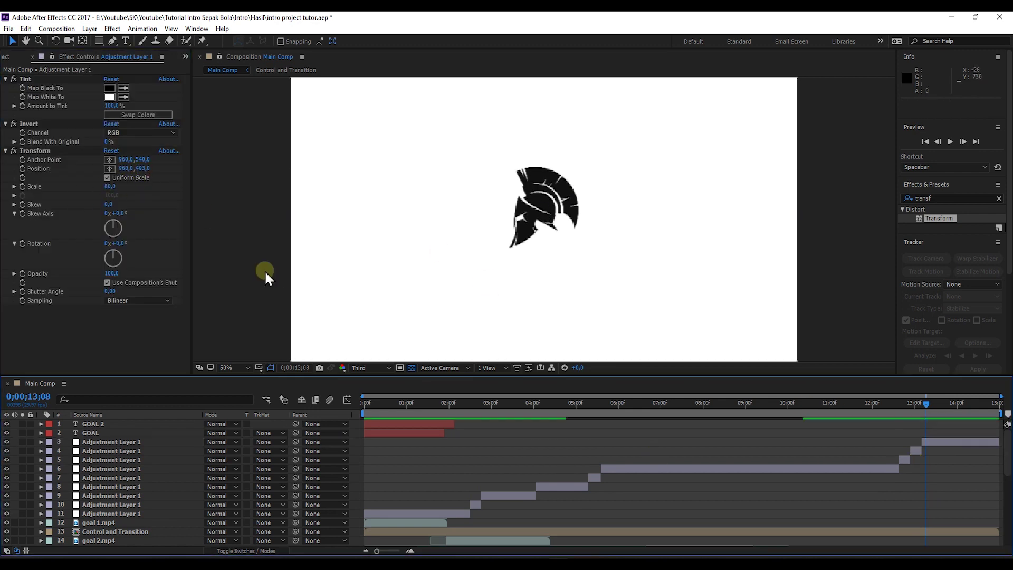
# - Add a black text layer reading OUR PASSION IS FOOTBALL below the spartan logo
pyautogui.click(125, 40)
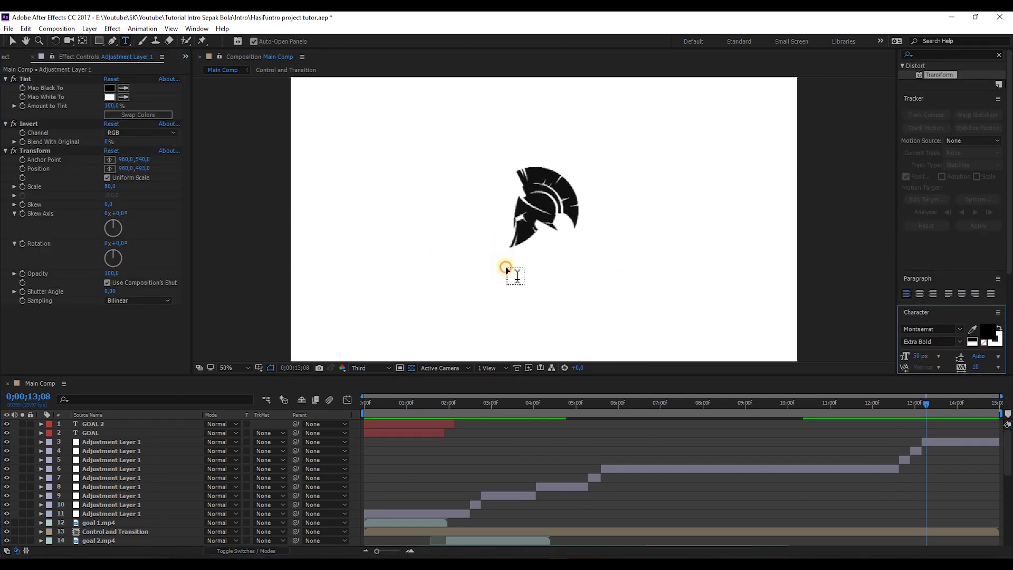
pyautogui.click(505, 270)
pyautogui.write('OUR PASSION IS FOOTABL')
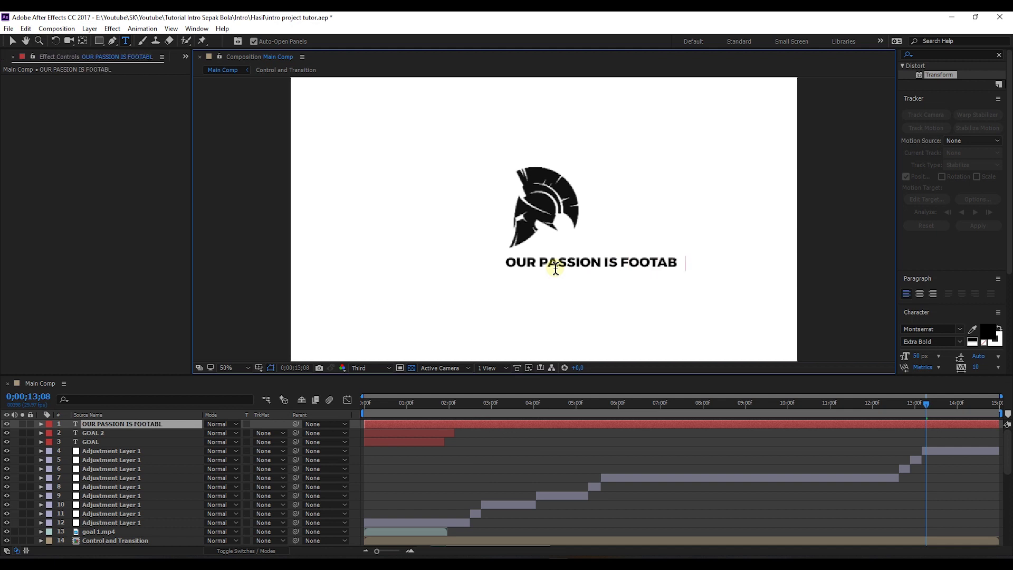
pyautogui.press('BackSpace')
pyautogui.press('BackSpace')
pyautogui.write('BALL')
# - Set the OUR PASSION IS FOOTBALL text's font size to 30 px and adjust its position under the logo
pyautogui.hotkey('ctrl', 'a')
pyautogui.click(920, 355)
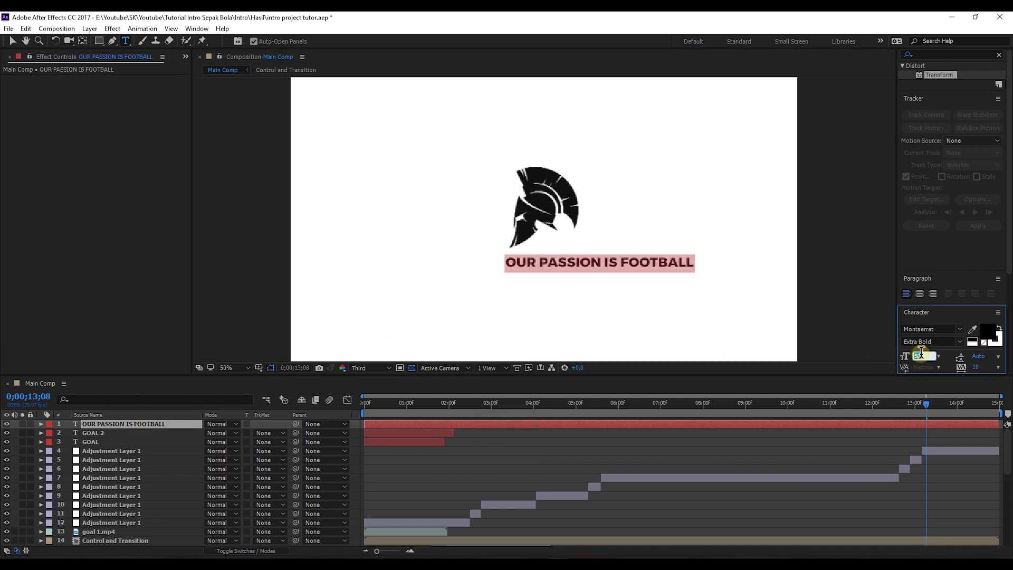
pyautogui.write('30')
pyautogui.press('Return')
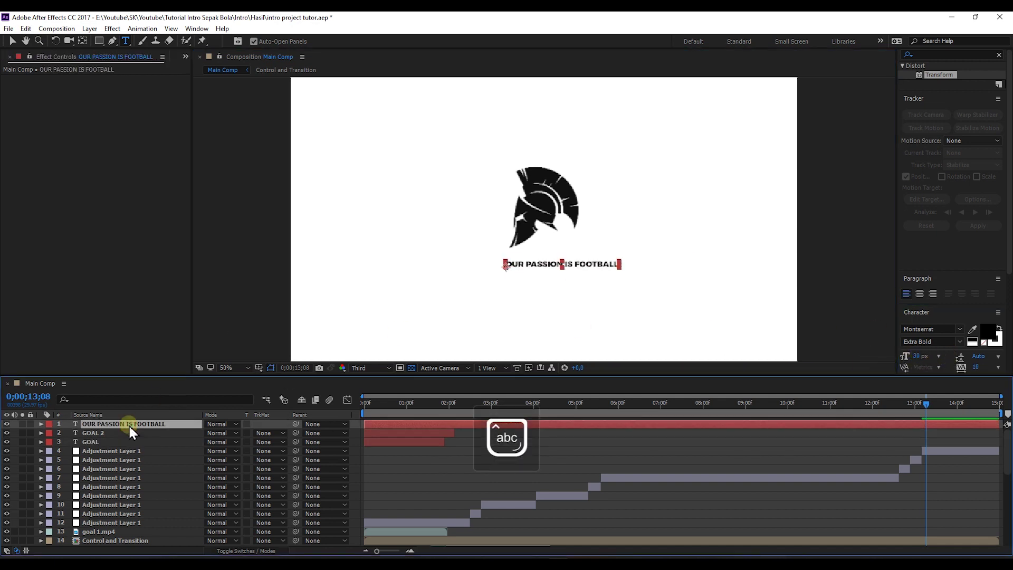
pyautogui.click(129, 424)
pyautogui.press('p')
pyautogui.moveTo(168, 433); pyautogui.dragTo(218, 433)
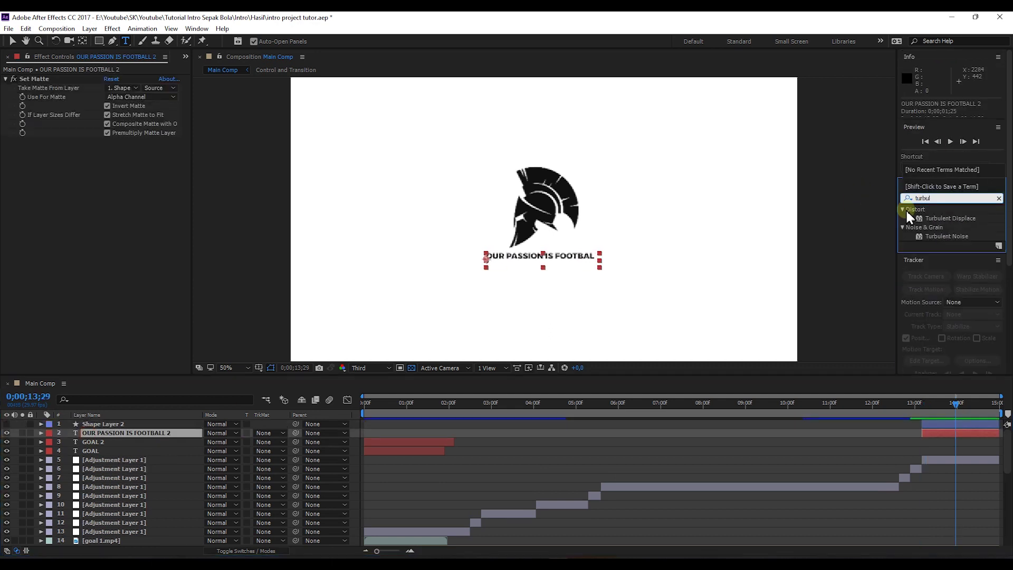
# - Apply Turbulent Displace to OUR PASSION IS FOOTBALL 2 and keyframe Amount 70, Size 30 and Complexity 10 at 0;00;13;05
pyautogui.moveTo(949, 218); pyautogui.dragTo(567, 343)
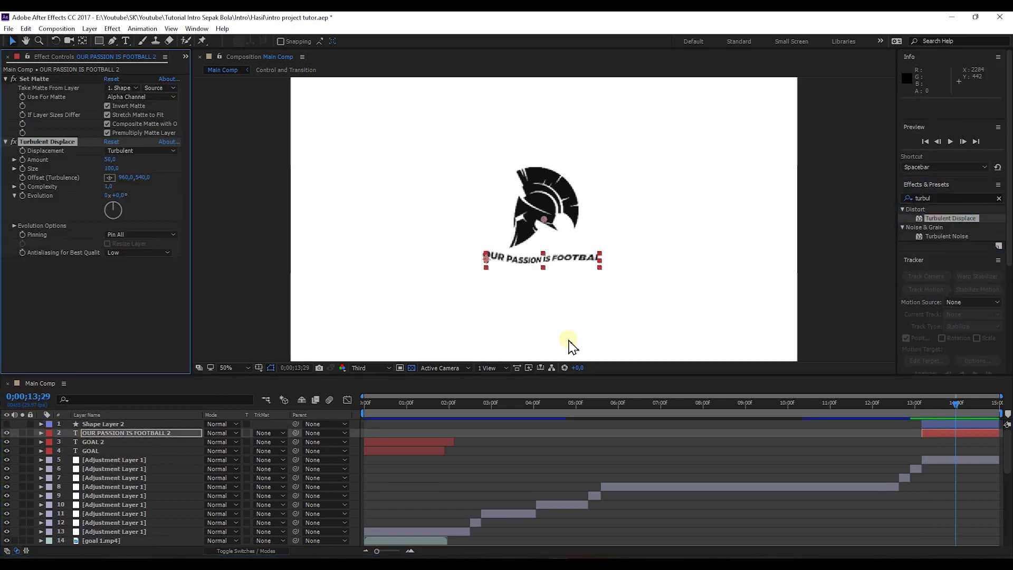
pyautogui.click(110, 159)
pyautogui.write('7030')
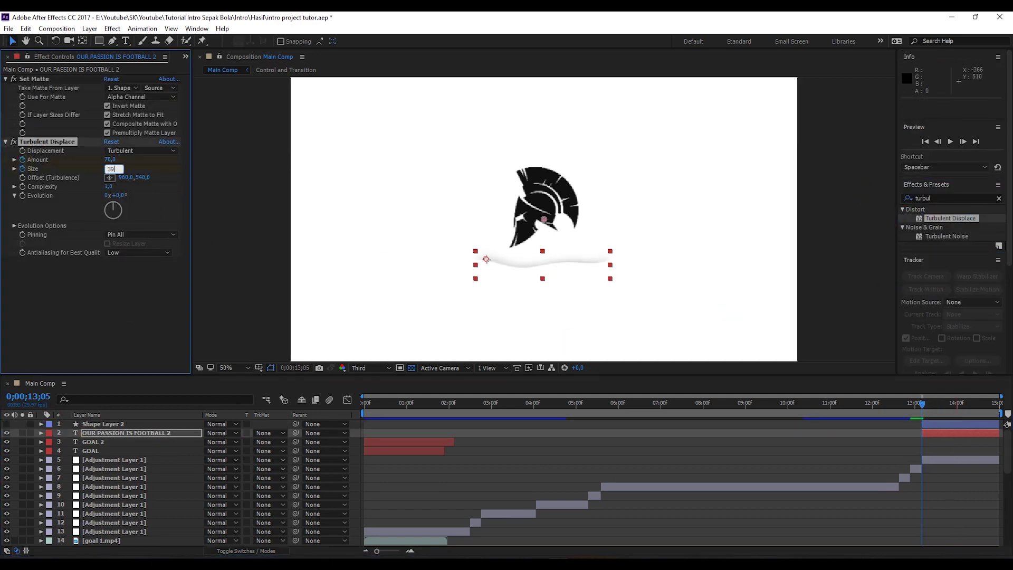
pyautogui.press('Tab')
pyautogui.press('Tab')
pyautogui.press('Tab')
pyautogui.write('10')
pyautogui.press('Return')
# - Review the closing text animation and play the whole montage from the beginning
pyautogui.click(923, 405)
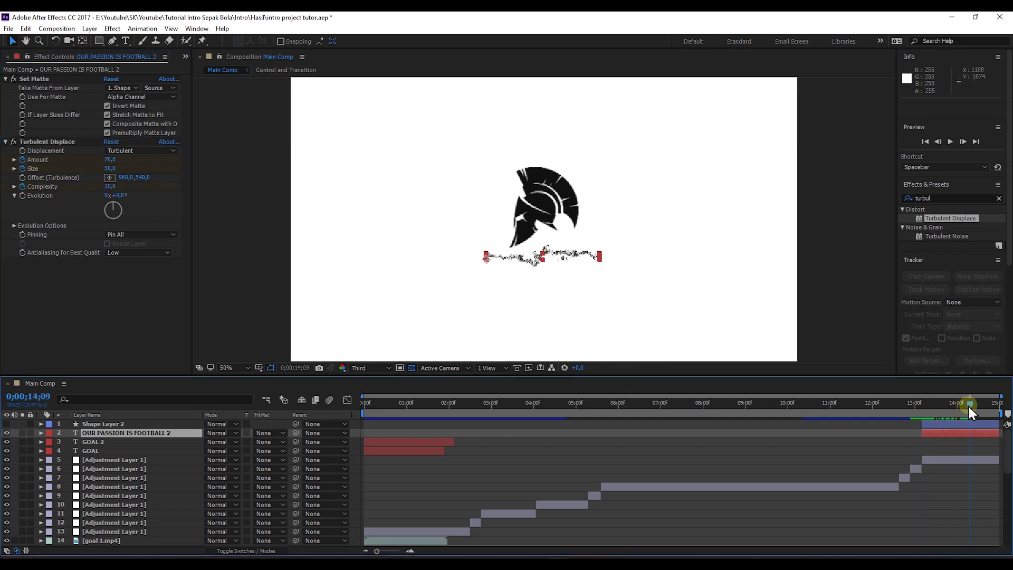
pyautogui.moveTo(967, 404); pyautogui.dragTo(364, 407)
pyautogui.press('space')
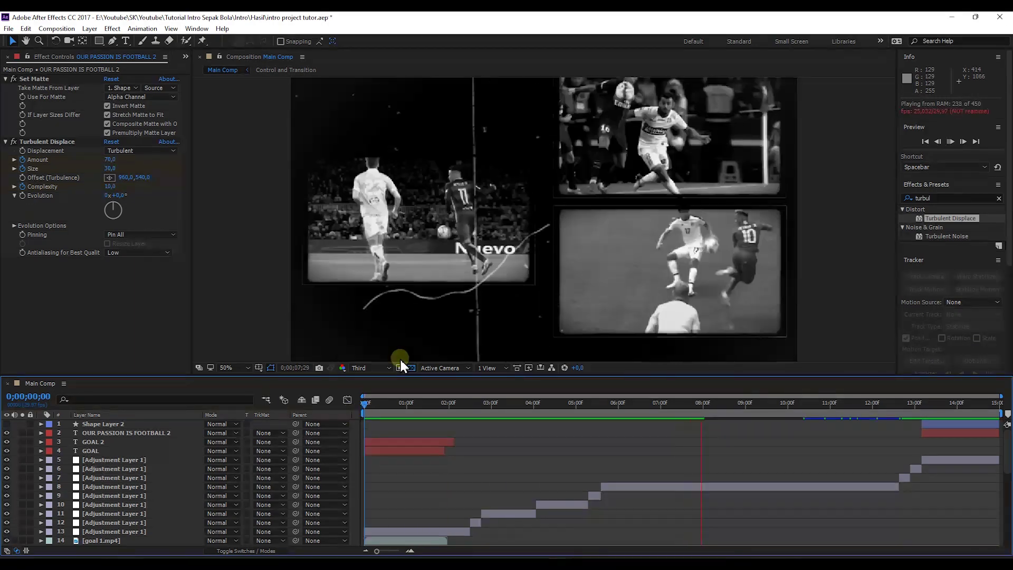